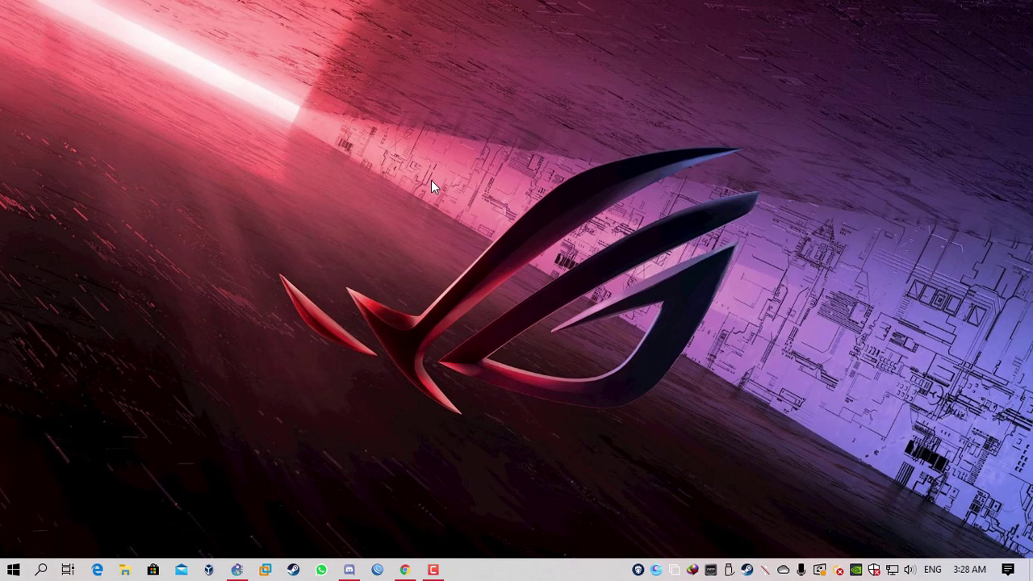
pyautogui.rightClick(423, 171)
pyautogui.click(476, 213)
pyautogui.rightClick(394, 172)
pyautogui.click(445, 214)
pyautogui.rightClick(433, 191)
pyautogui.click(472, 232)
pyautogui.rightClick(380, 195)
pyautogui.click(425, 234)
pyautogui.rightClick(379, 170)
pyautogui.click(452, 214)
# - Switch to GNS3 and start a new blank project named "Combine Ubuntu dan Cisco"
pyautogui.click(235, 569)
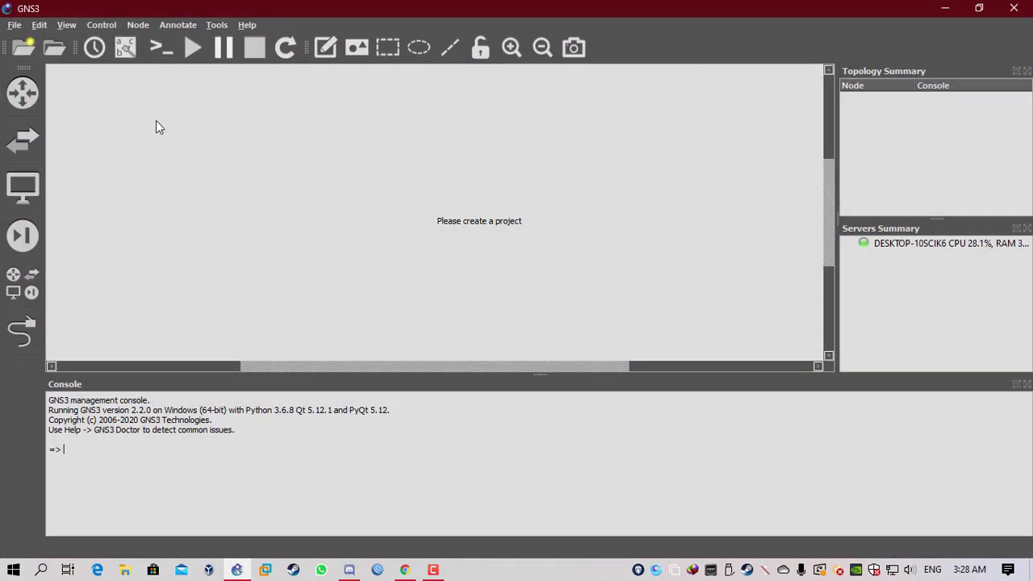
pyautogui.click(18, 24)
pyautogui.click(327, 141)
pyautogui.click(20, 26)
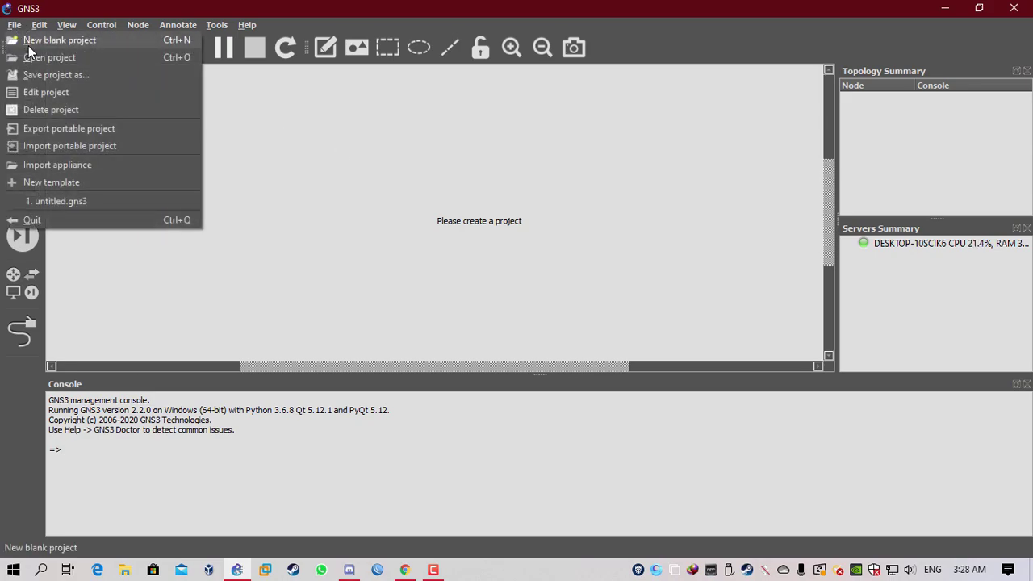
pyautogui.click(56, 41)
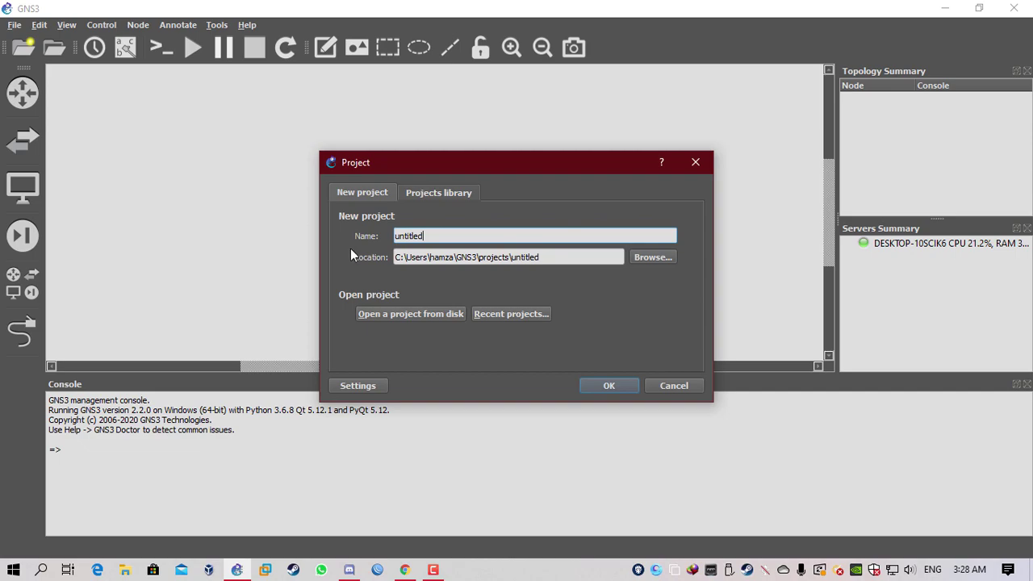
pyautogui.moveTo(445, 235); pyautogui.dragTo(376, 240)
pyautogui.write('Combiine')
pyautogui.press('BackSpace')
pyautogui.press('BackSpace')
pyautogui.press('BackSpace')
pyautogui.press('BackSpace')
pyautogui.write('ine Ubun')
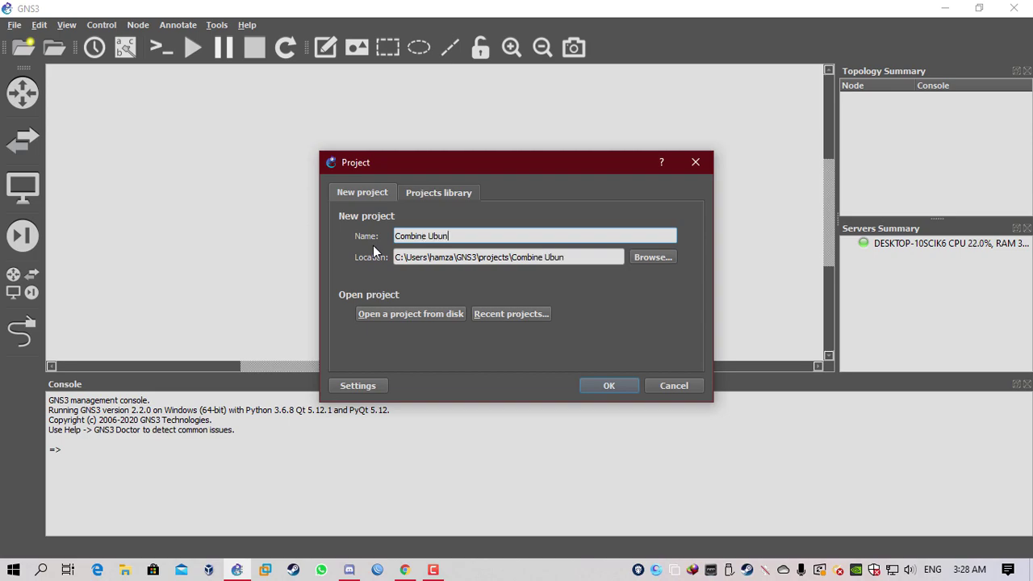
pyautogui.write('tu dan Cisco')
# - Create a GNS3 folder in Documents, set it as the project location and create the project
pyautogui.click(646, 261)
pyautogui.moveTo(535, 167); pyautogui.dragTo(431, 92)
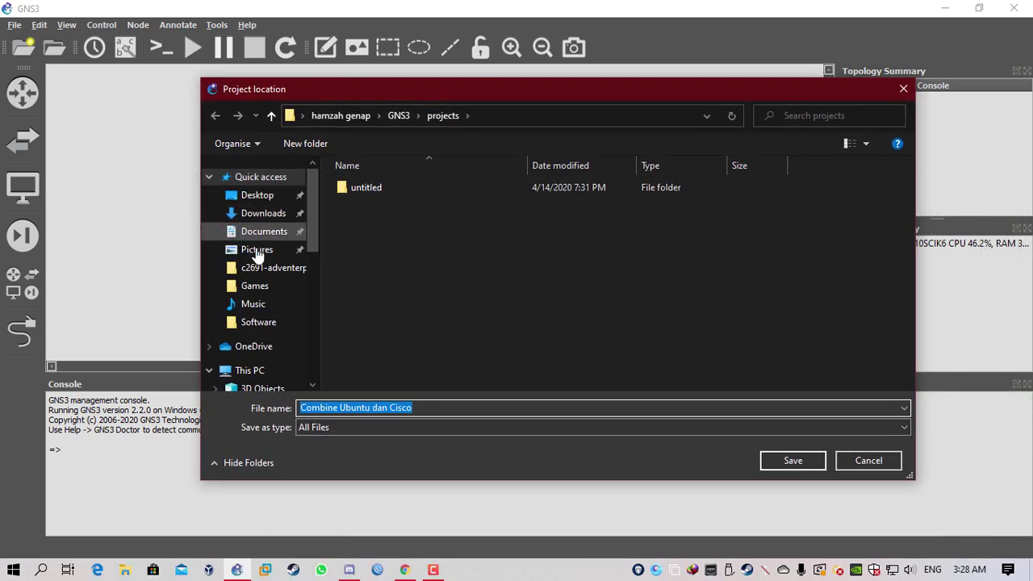
pyautogui.click(257, 233)
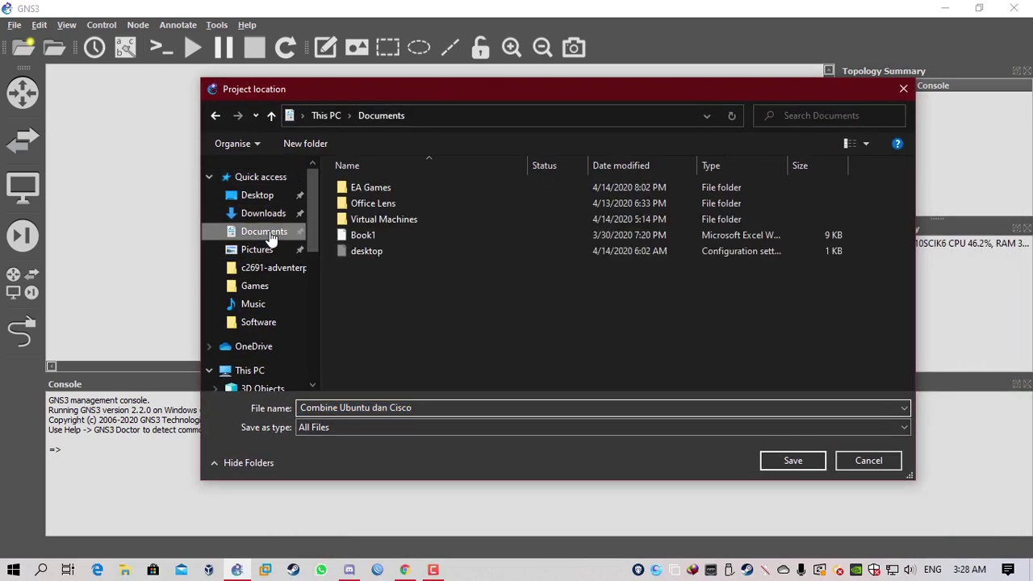
pyautogui.click(295, 143)
pyautogui.write('GNS3')
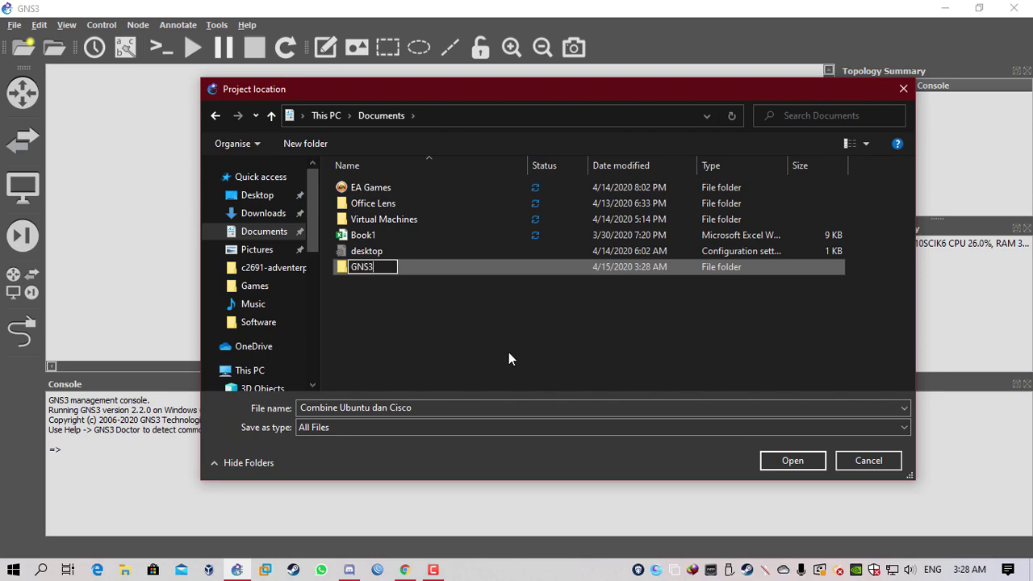
pyautogui.click(508, 359)
pyautogui.doubleClick(414, 208)
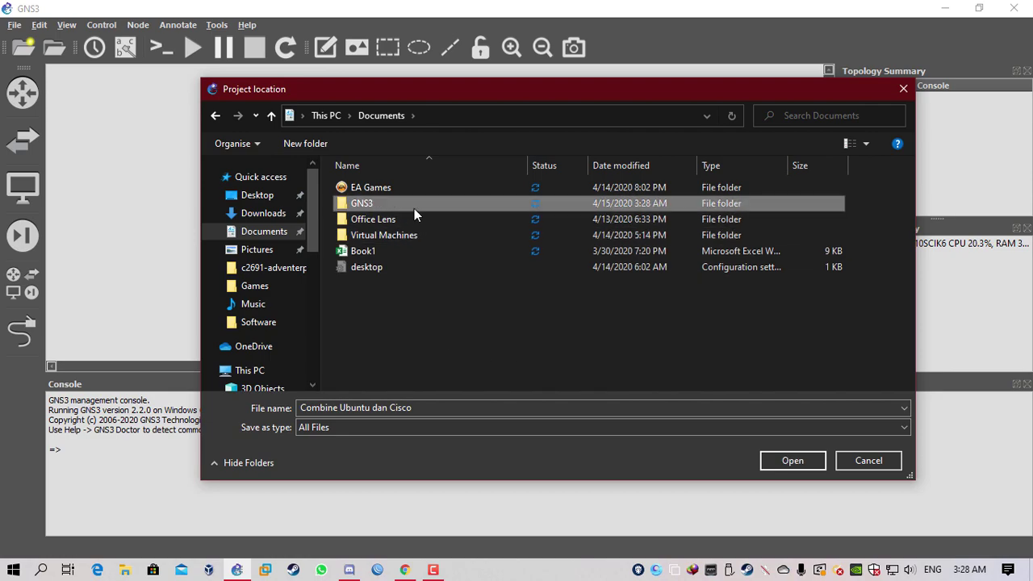
pyautogui.click(799, 463)
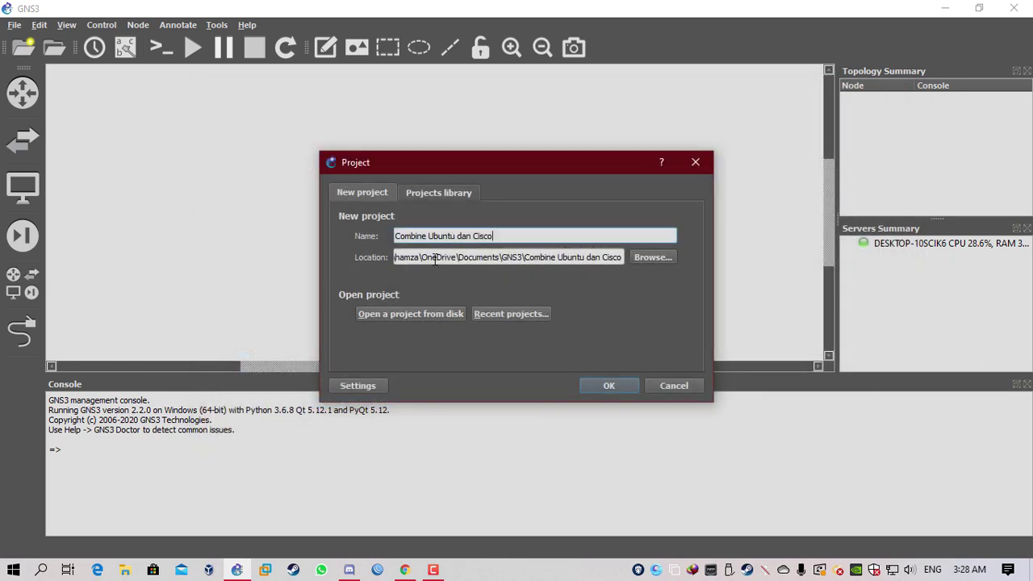
pyautogui.click(617, 388)
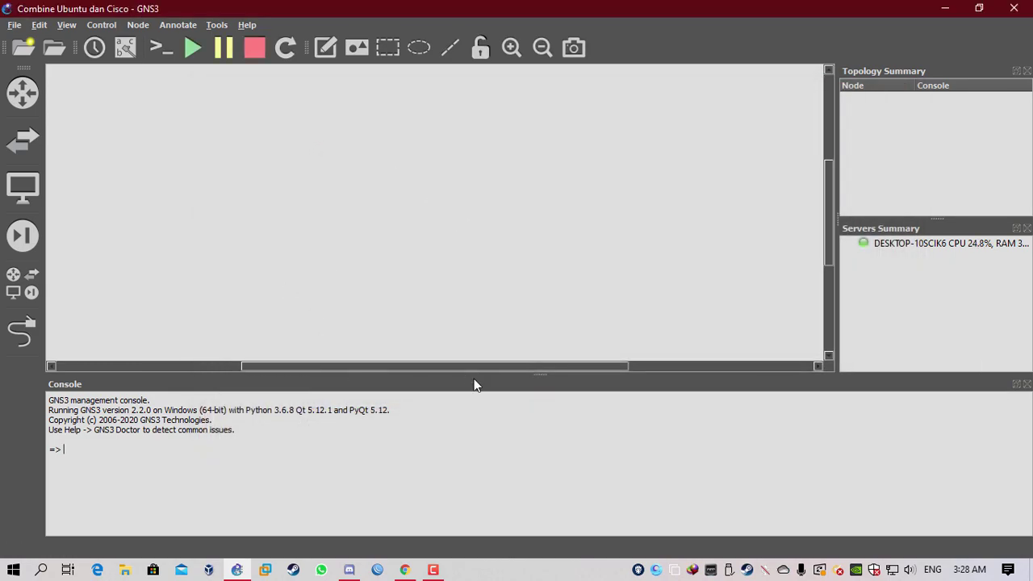
# - Enlarge the topology workspace by closing the Console pane and narrowing the Topology Summary pane
pyautogui.moveTo(476, 374); pyautogui.dragTo(476, 437)
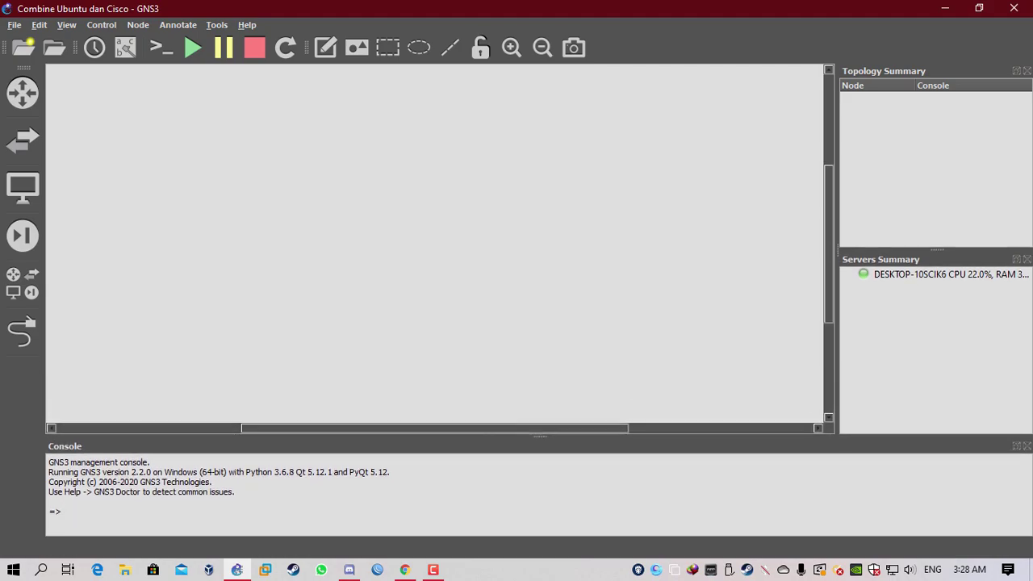
pyautogui.click(1026, 447)
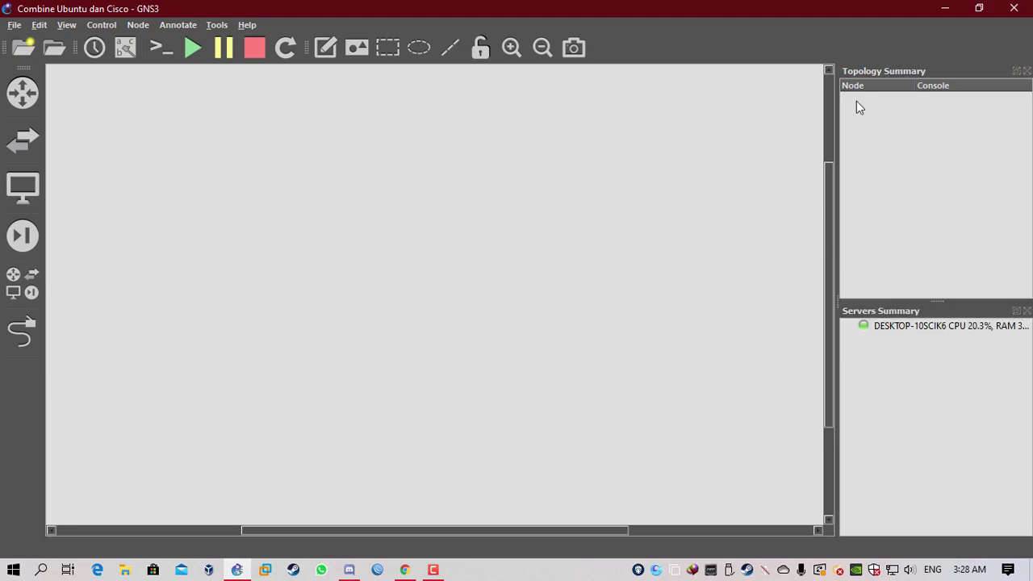
pyautogui.moveTo(840, 131); pyautogui.dragTo(856, 130)
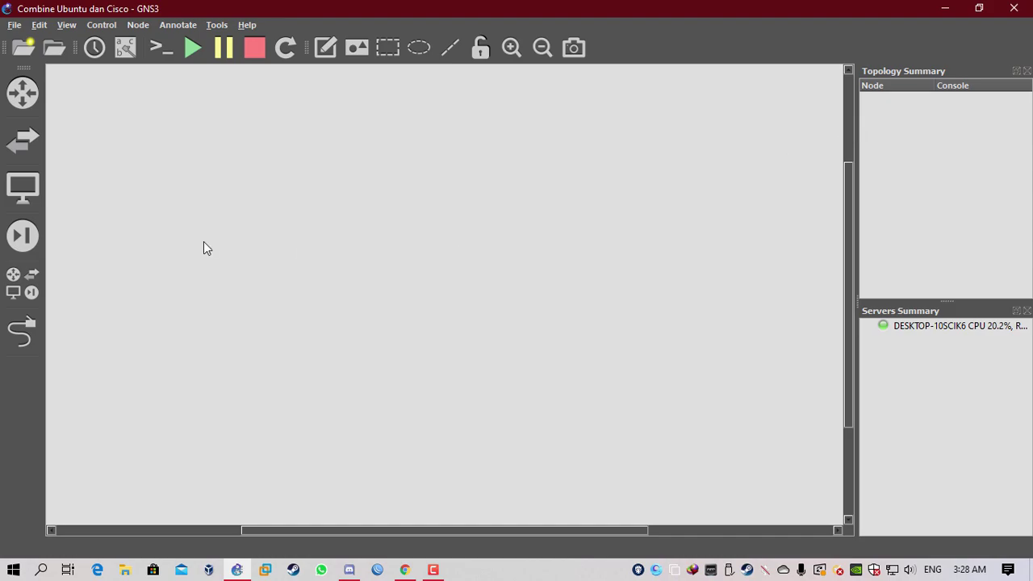
# - Examine the VirtualBox VM templates Kom1, Kom2 and Ubuntu in the preferences
pyautogui.click(37, 300)
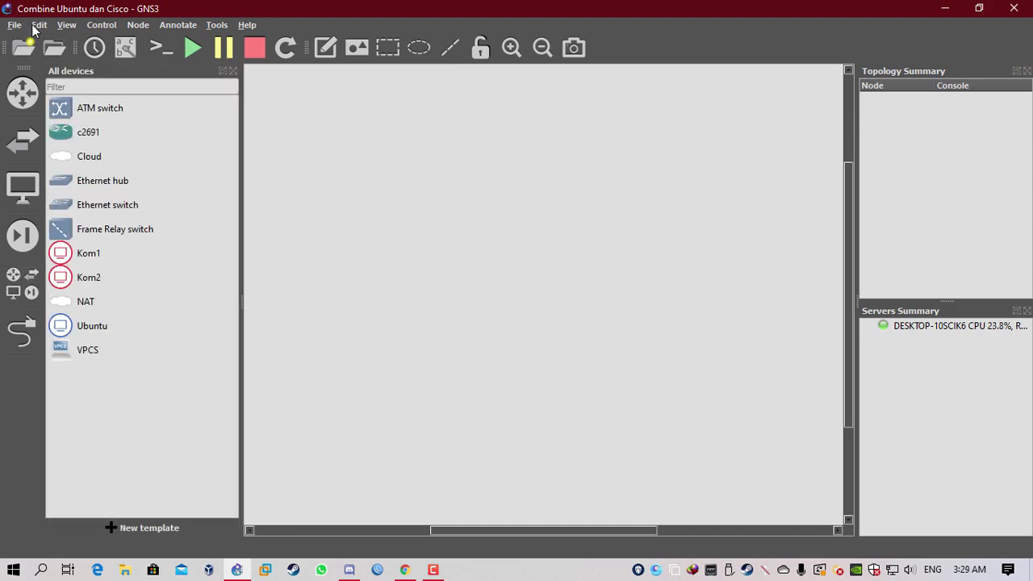
pyautogui.click(37, 25)
pyautogui.click(74, 94)
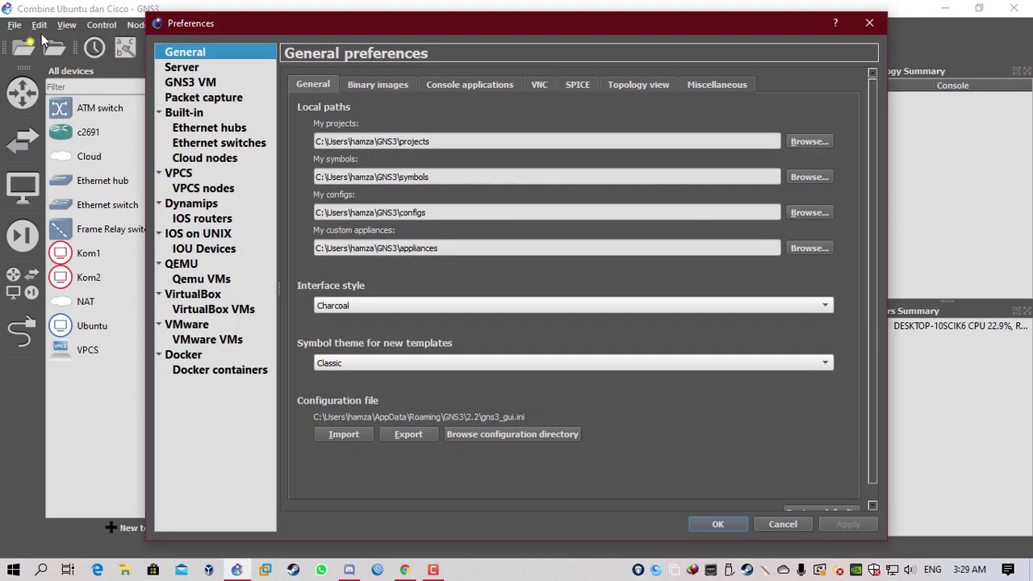
pyautogui.click(242, 310)
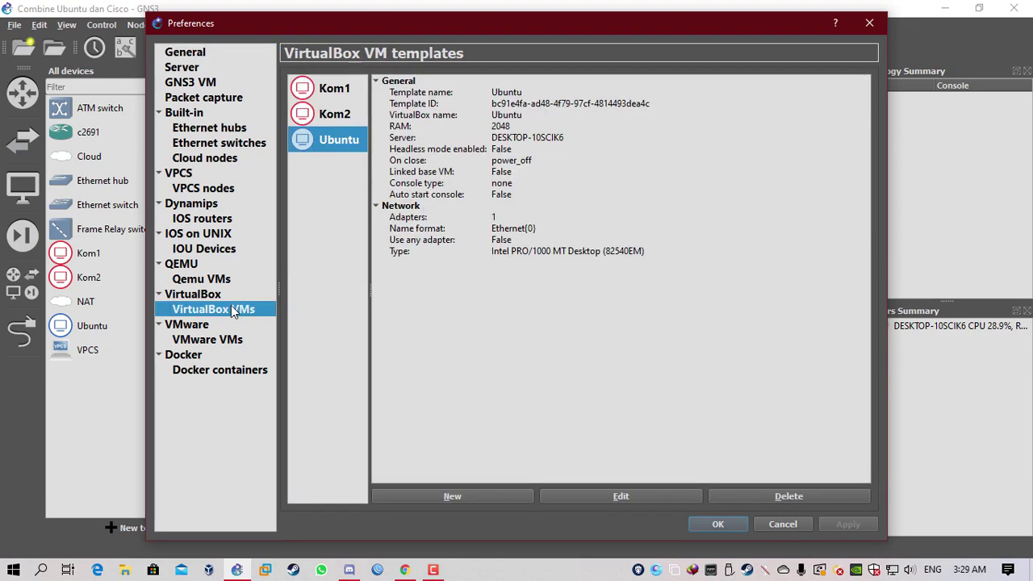
pyautogui.click(329, 95)
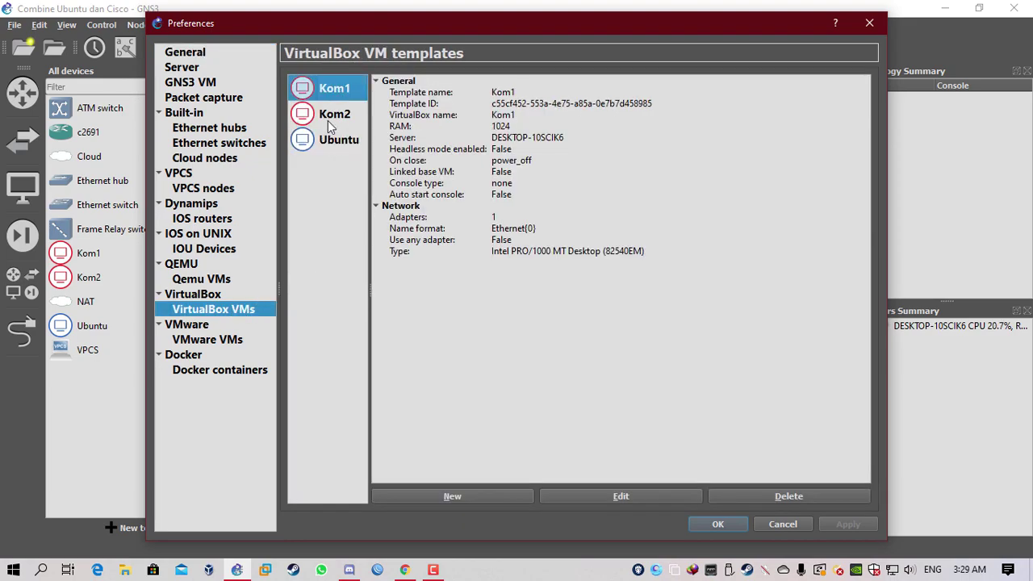
pyautogui.press('Down')
pyautogui.click(329, 93)
pyautogui.click(338, 119)
pyautogui.click(326, 142)
pyautogui.keyDown('ctrl'); pyautogui.click(337, 142); pyautogui.keyUp('ctrl')
pyautogui.click(337, 139)
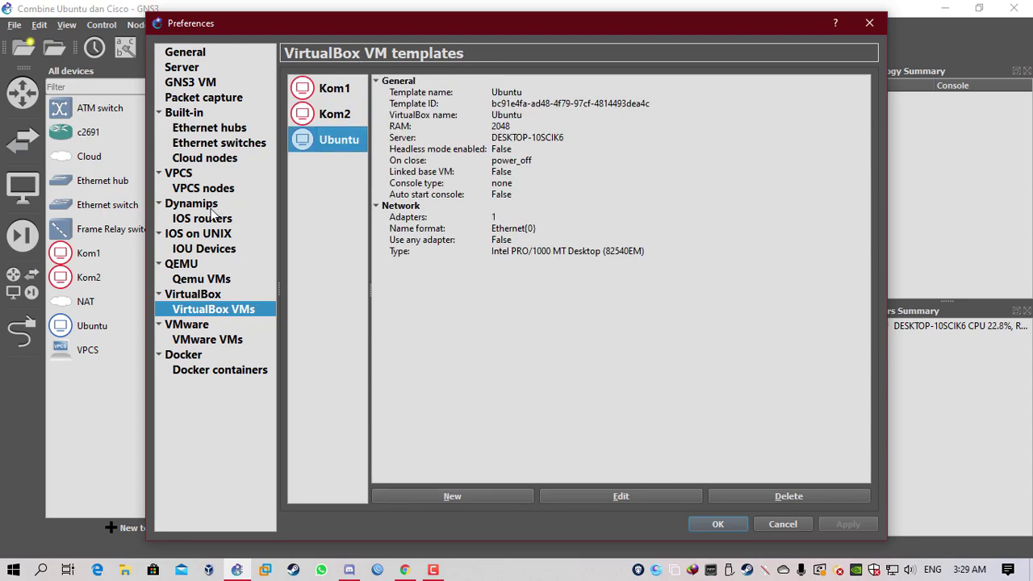
# - Review the c2691 IOS router template and its configuration in the preferences
pyautogui.click(204, 220)
pyautogui.click(326, 137)
pyautogui.click(323, 89)
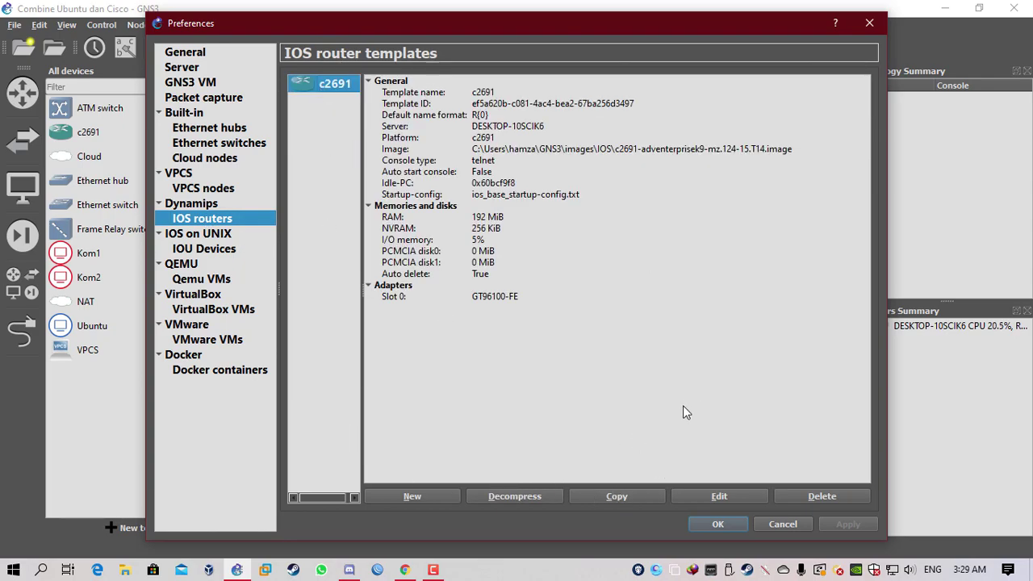
pyautogui.click(725, 498)
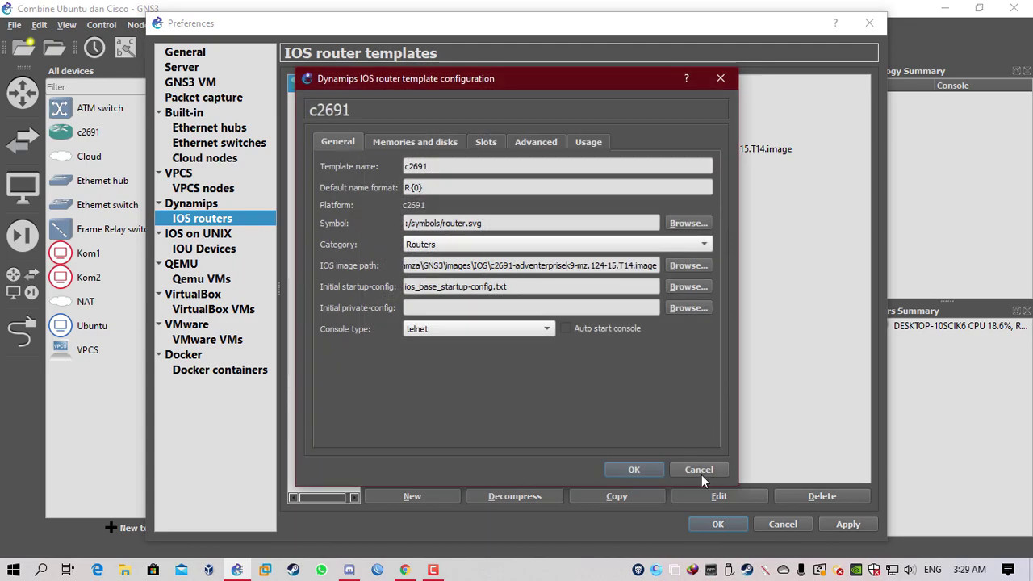
pyautogui.click(628, 470)
# - Examine the IOS images in D:\Software\CISCO\IOS Router for a new router template, without creating one, and close the preferences
pyautogui.click(449, 496)
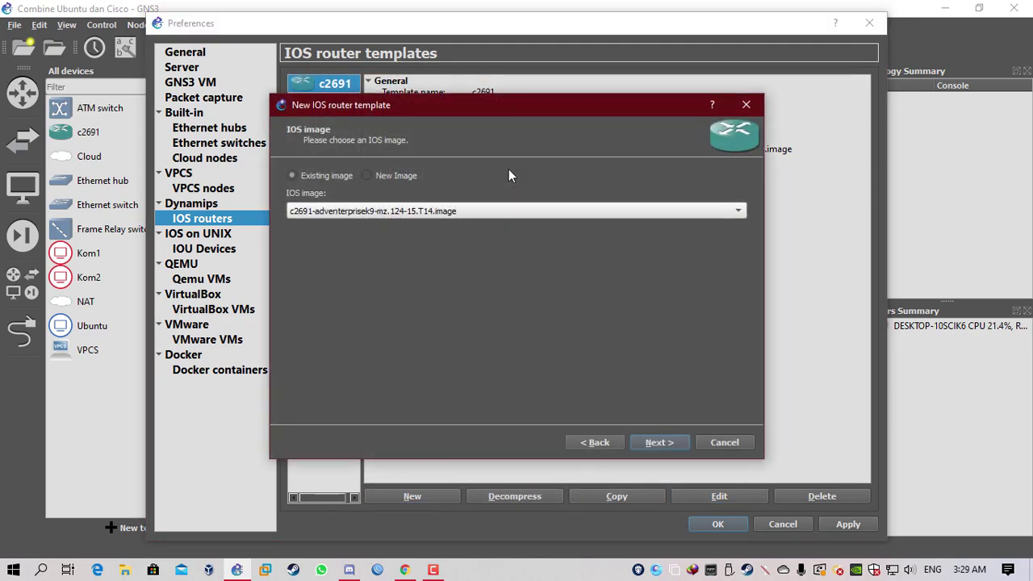
pyautogui.click(368, 176)
pyautogui.click(739, 212)
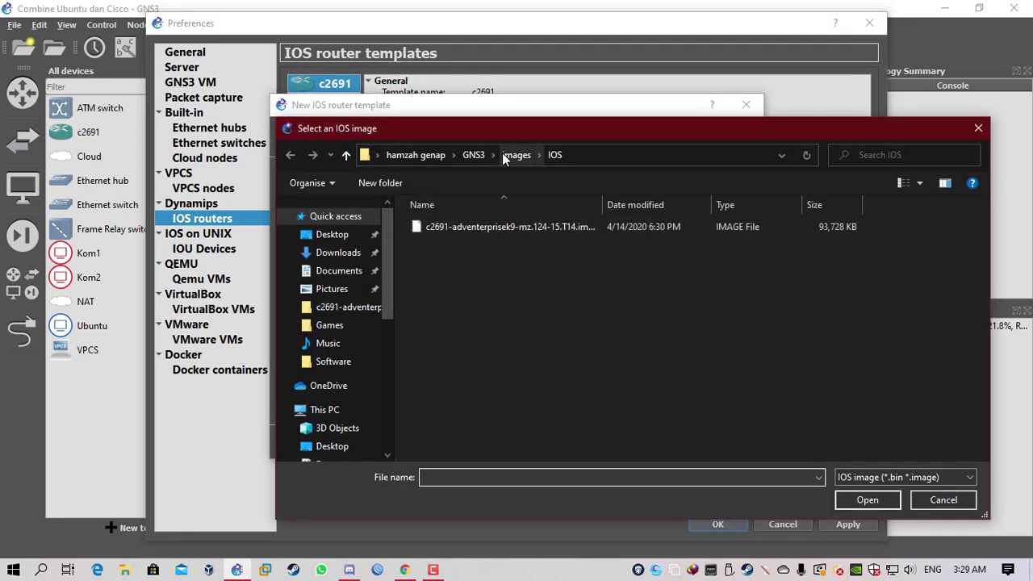
pyautogui.click(523, 156)
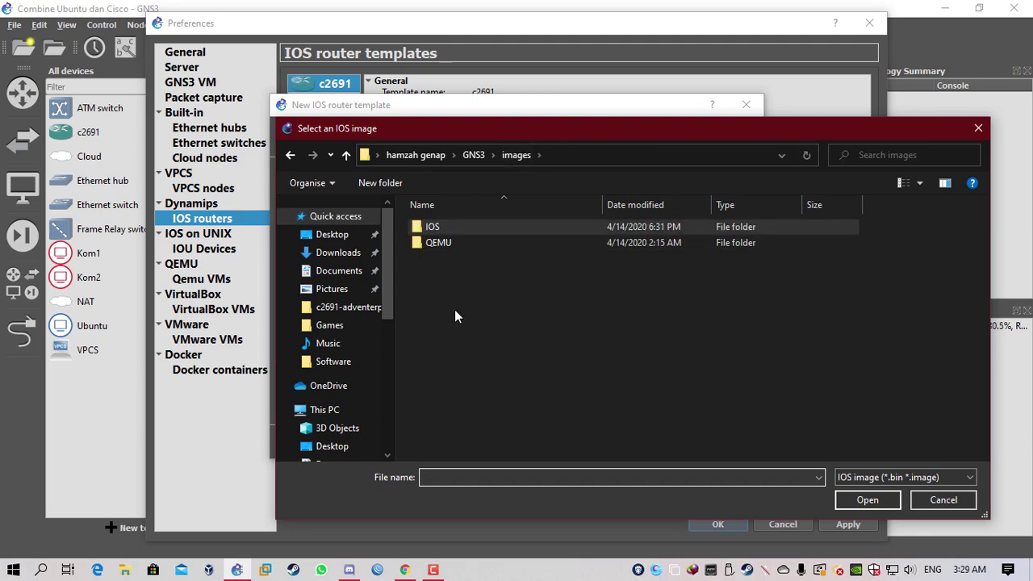
pyautogui.scroll(-5, 358, 357)
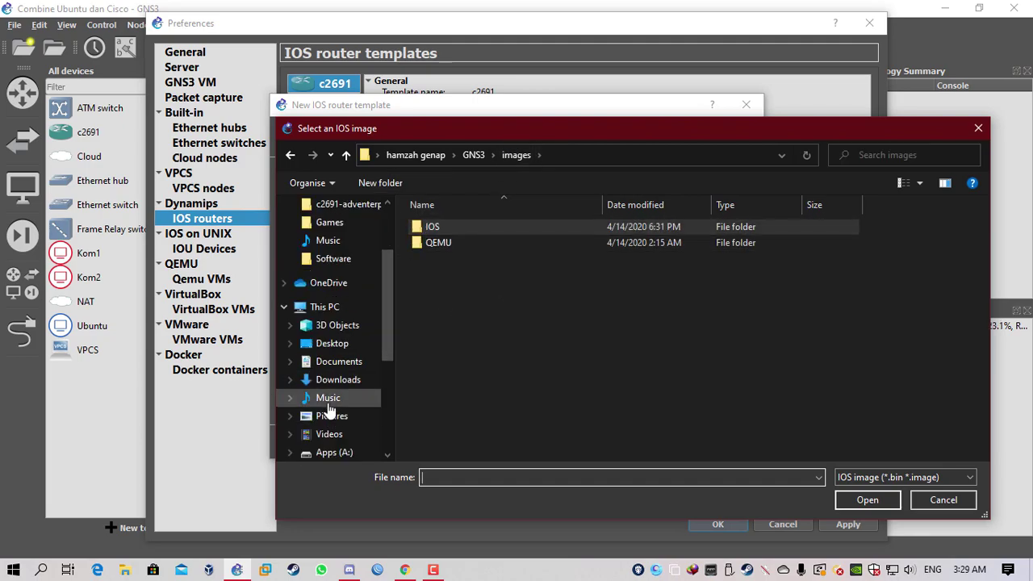
pyautogui.scroll(-2, 339, 436)
pyautogui.click(347, 349)
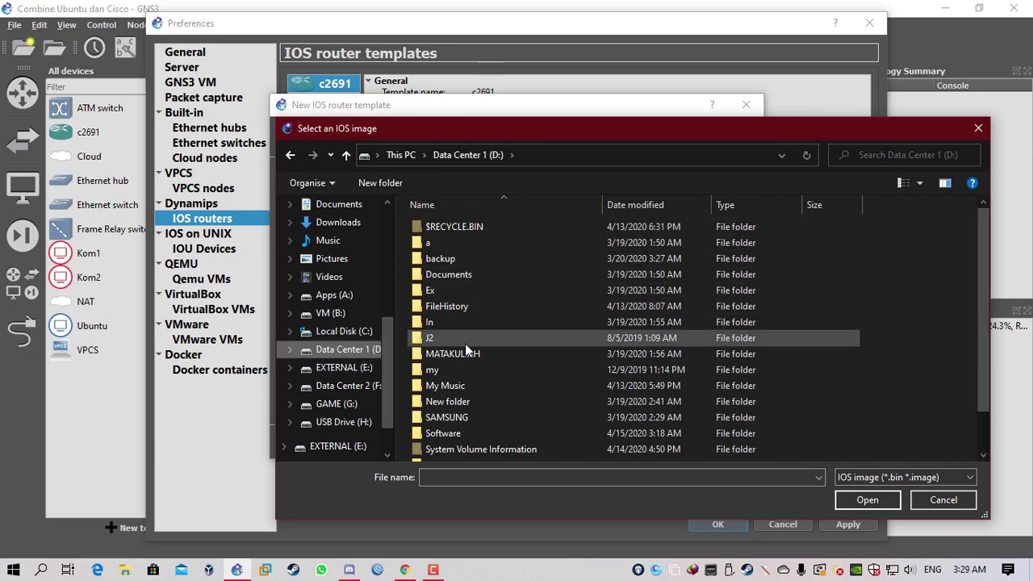
pyautogui.click(435, 436)
pyautogui.doubleClick(434, 433)
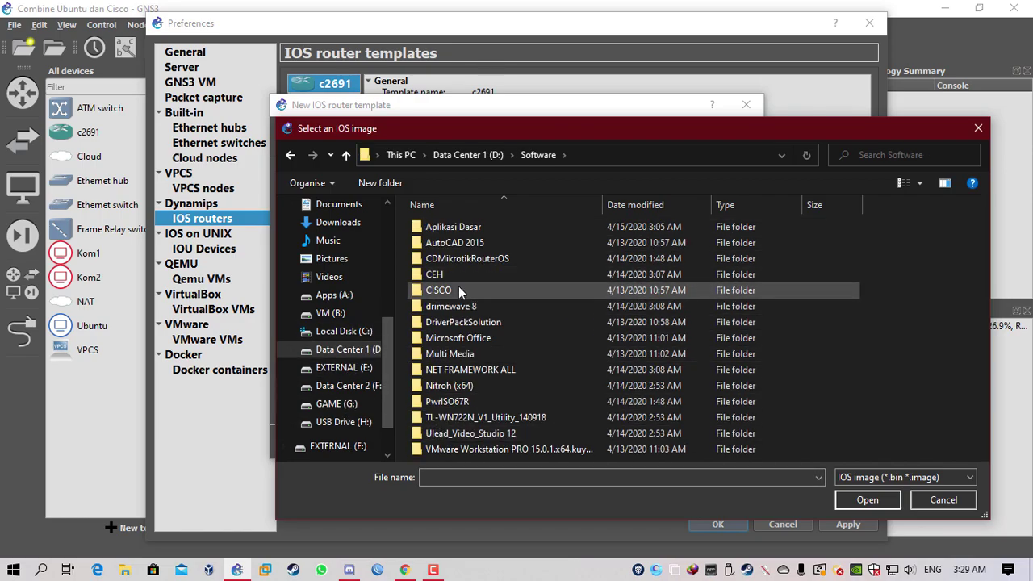
pyautogui.doubleClick(458, 289)
pyautogui.click(467, 256)
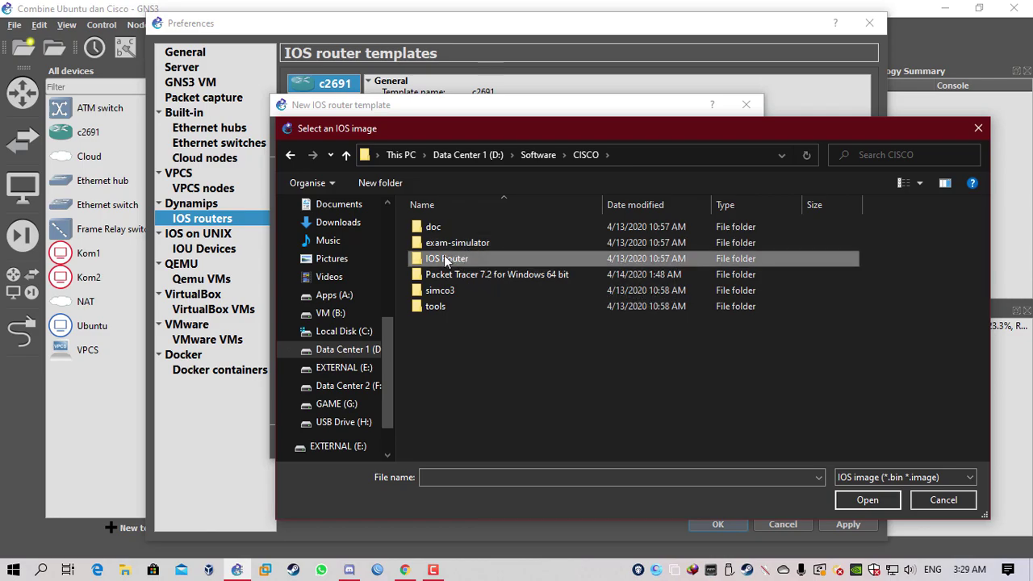
pyautogui.doubleClick(481, 259)
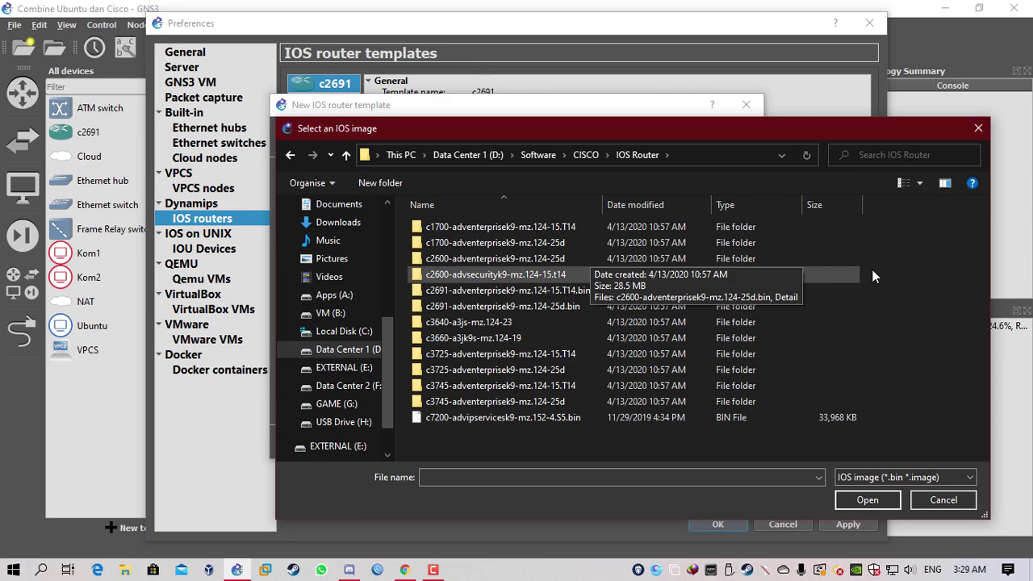
pyautogui.click(978, 128)
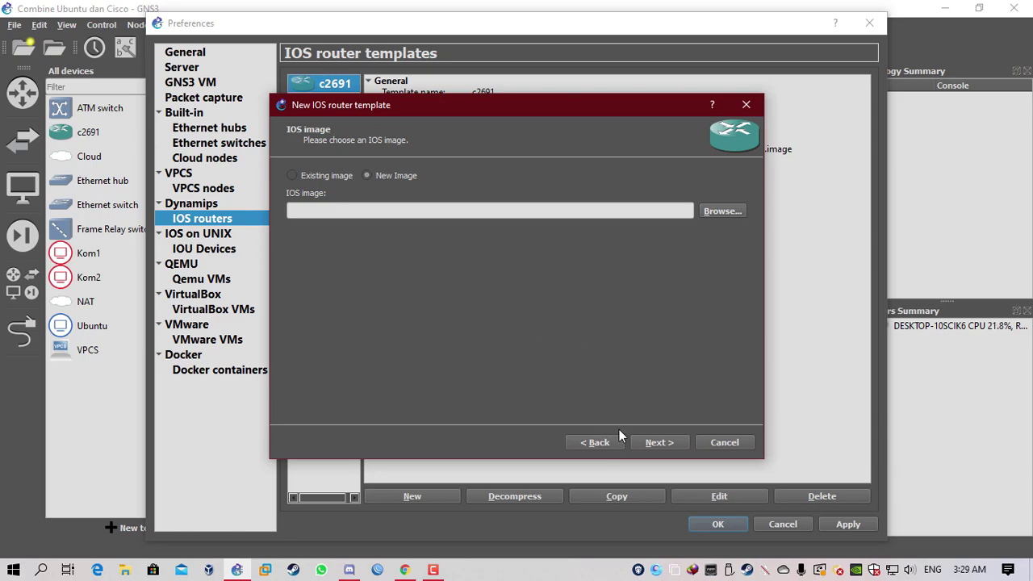
pyautogui.click(746, 107)
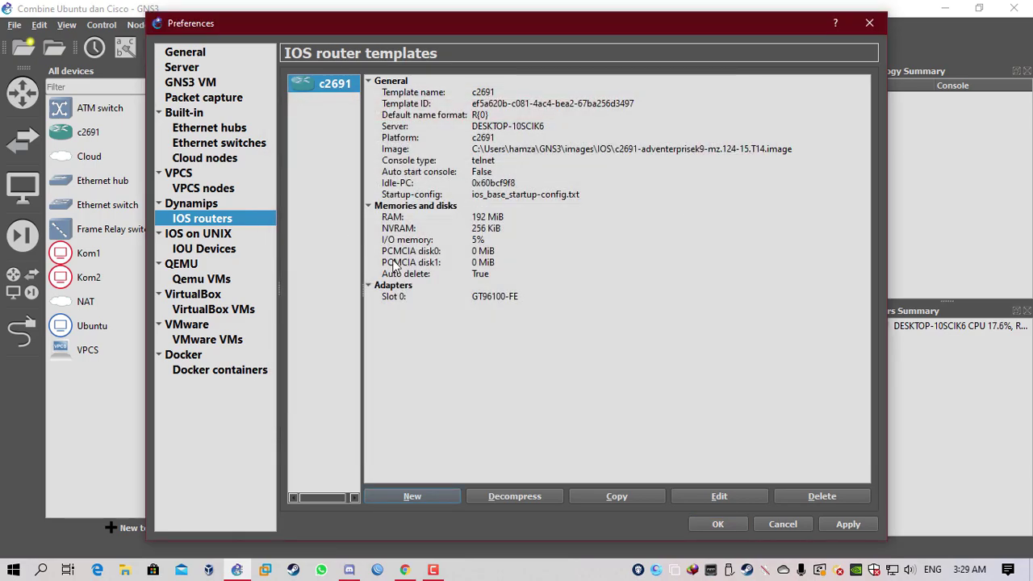
pyautogui.click(719, 525)
pyautogui.click(234, 71)
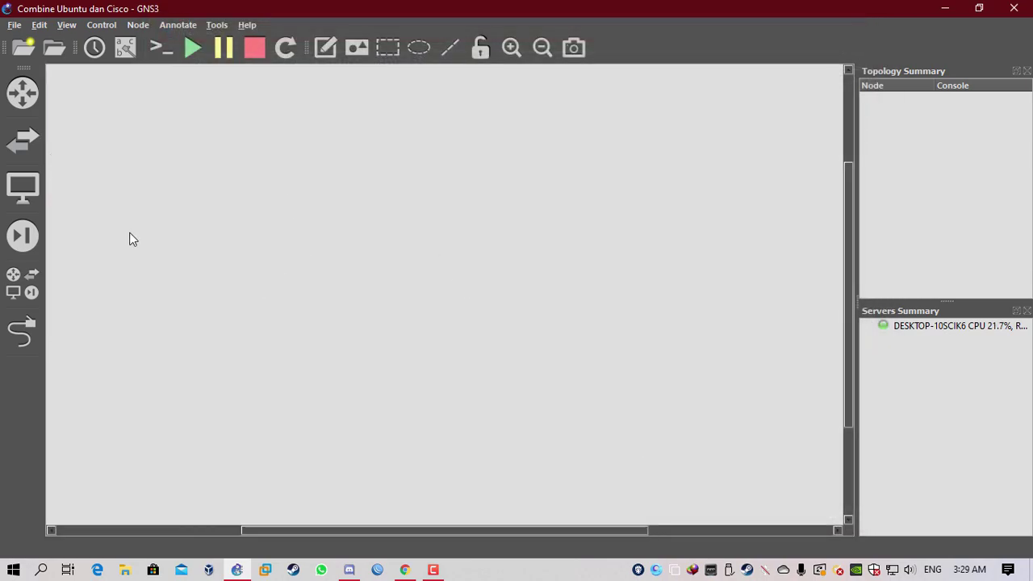
# - Place a c2691 router, a Cloud and an Ubuntu node on the topology workspace
pyautogui.click(23, 93)
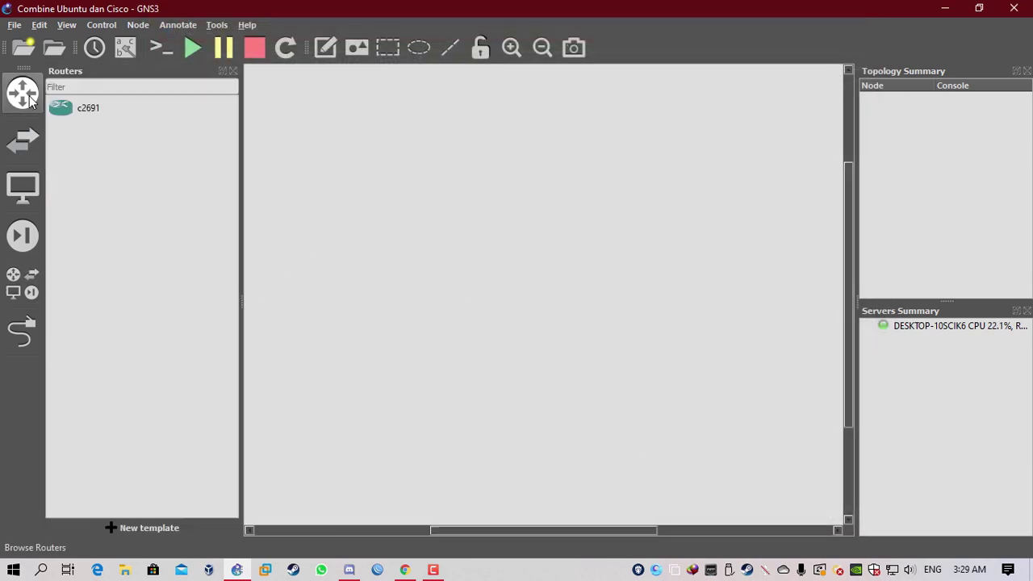
pyautogui.click(72, 109)
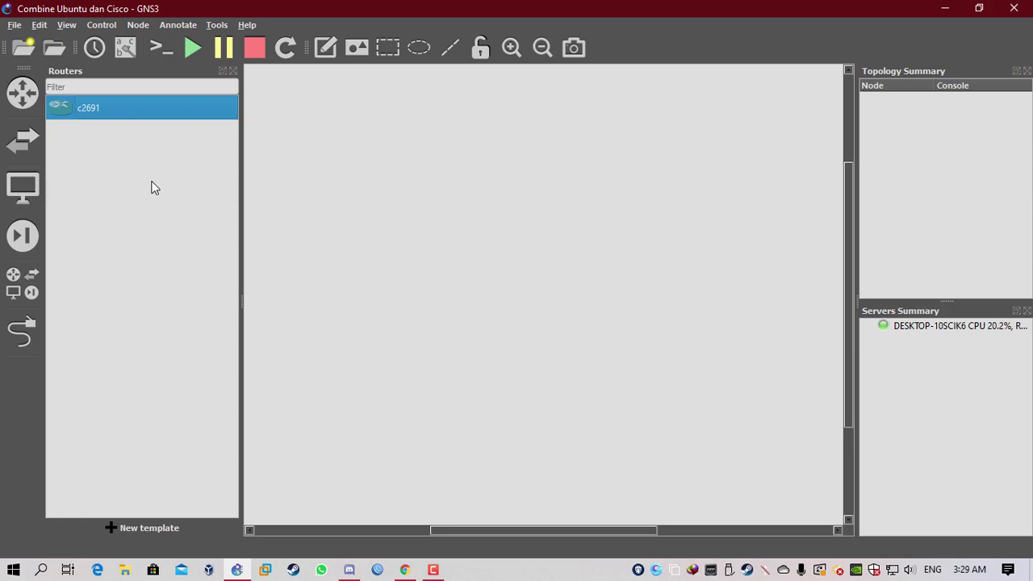
pyautogui.click(23, 187)
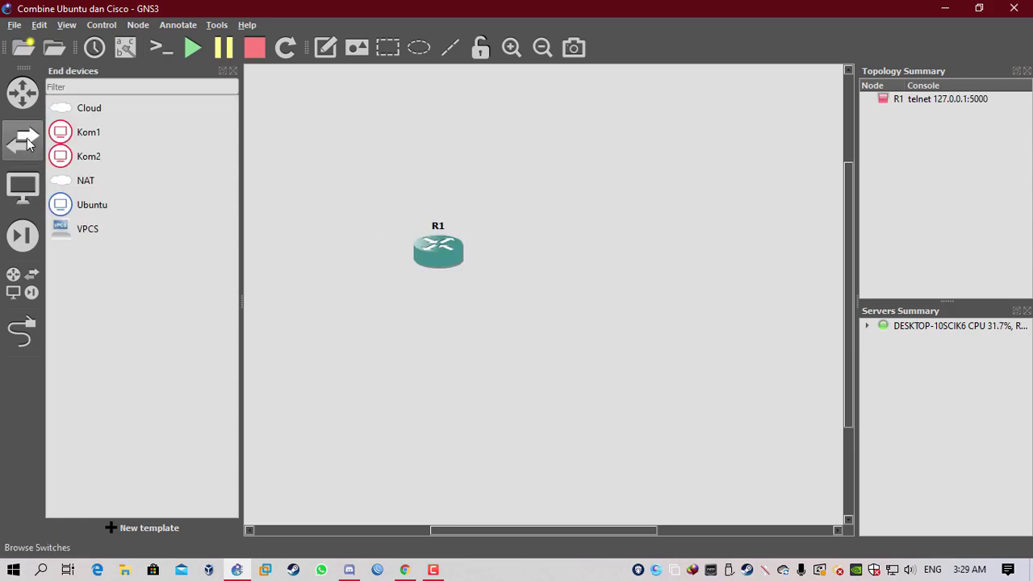
pyautogui.moveTo(73, 108); pyautogui.dragTo(335, 149)
pyautogui.moveTo(81, 204); pyautogui.dragTo(352, 196)
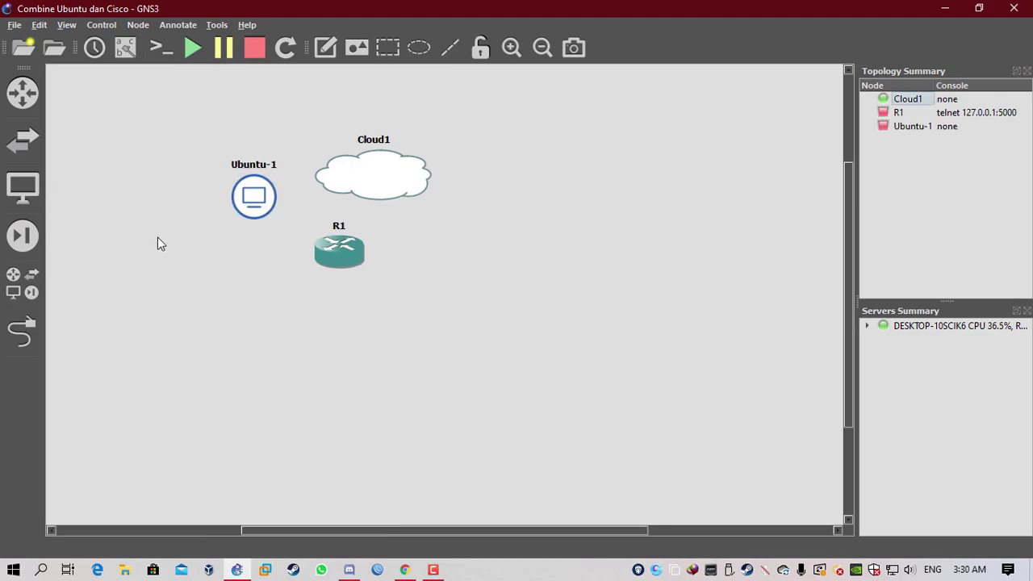
# - Rearrange the nodes into a row with Cloud1 first, the Ubuntu VM in the middle and R1 last
pyautogui.moveTo(253, 190); pyautogui.dragTo(501, 334)
pyautogui.moveTo(395, 180); pyautogui.dragTo(171, 131)
pyautogui.moveTo(345, 251); pyautogui.dragTo(374, 121)
pyautogui.moveTo(502, 327); pyautogui.dragTo(451, 155)
pyautogui.moveTo(318, 167); pyautogui.dragTo(359, 109)
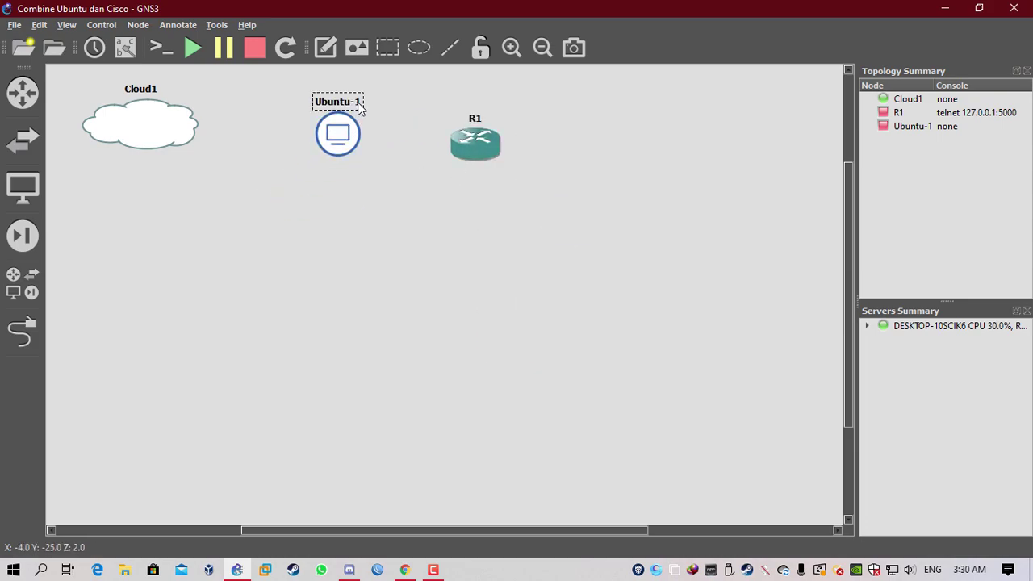
# - Rename the Ubuntu VM node as Ubuntu and space it and R1 evenly in line with Cloud1
pyautogui.doubleClick(359, 107)
pyautogui.click(498, 280)
pyautogui.press('BackSpace')
pyautogui.press('BackSpace')
pyautogui.click(488, 307)
pyautogui.moveTo(346, 147); pyautogui.dragTo(351, 138)
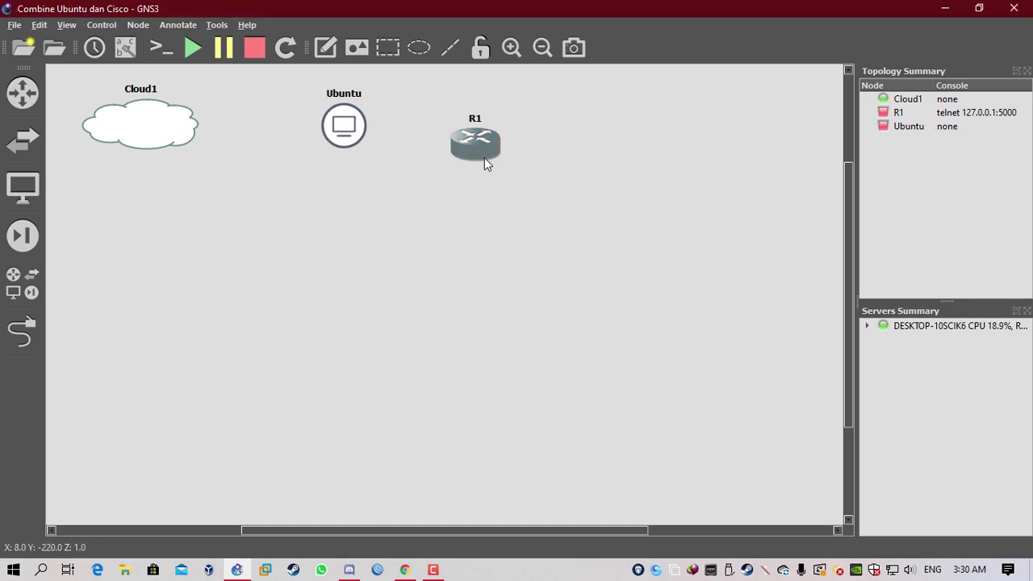
pyautogui.moveTo(479, 157); pyautogui.dragTo(550, 138)
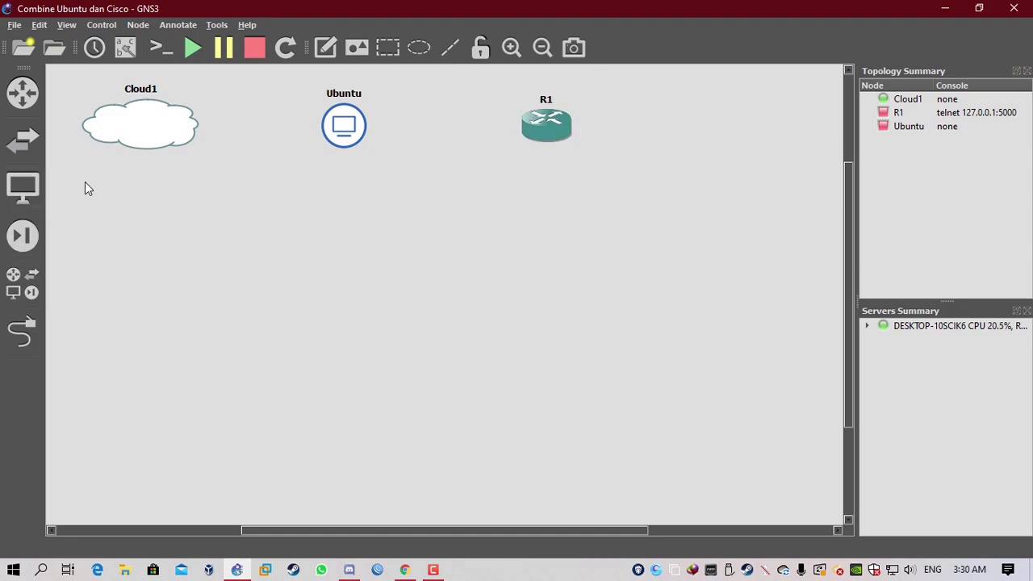
# - Add a Kom1 VM node to the topology at the end of the row, beyond R1
pyautogui.click(23, 186)
pyautogui.moveTo(65, 135); pyautogui.dragTo(551, 224)
pyautogui.click(233, 70)
pyautogui.moveTo(450, 228); pyautogui.dragTo(750, 129)
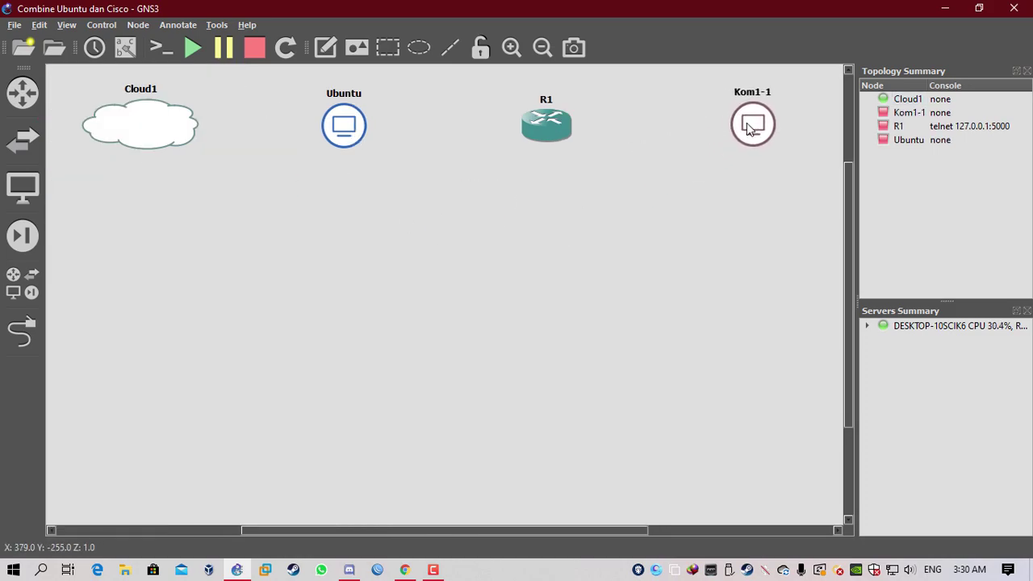
# - Show special Ethernet interfaces in Cloud1's configuration, select a host network interface from them and apply the settings
pyautogui.click(32, 335)
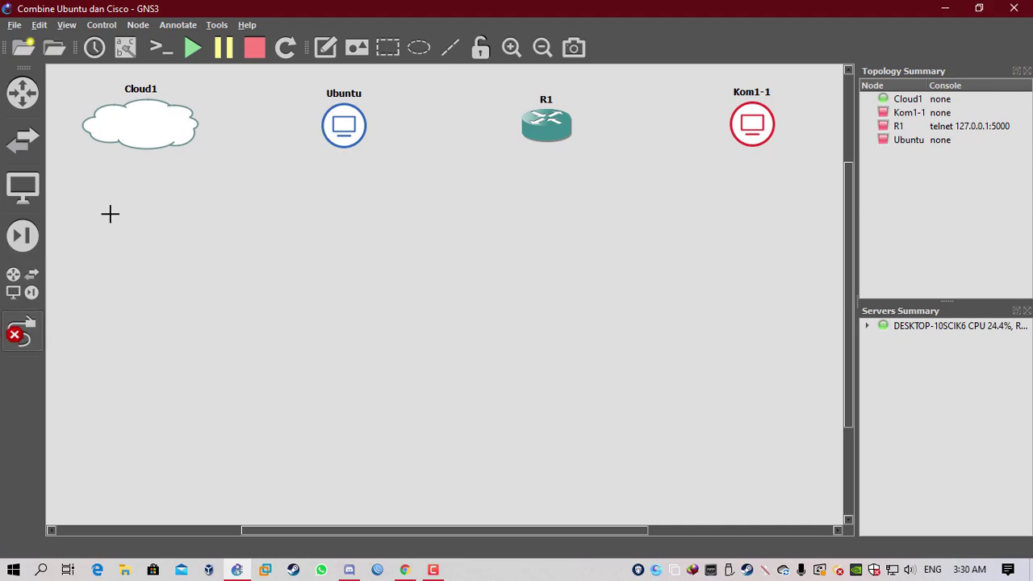
pyautogui.click(23, 337)
pyautogui.rightClick(121, 130)
pyautogui.click(137, 134)
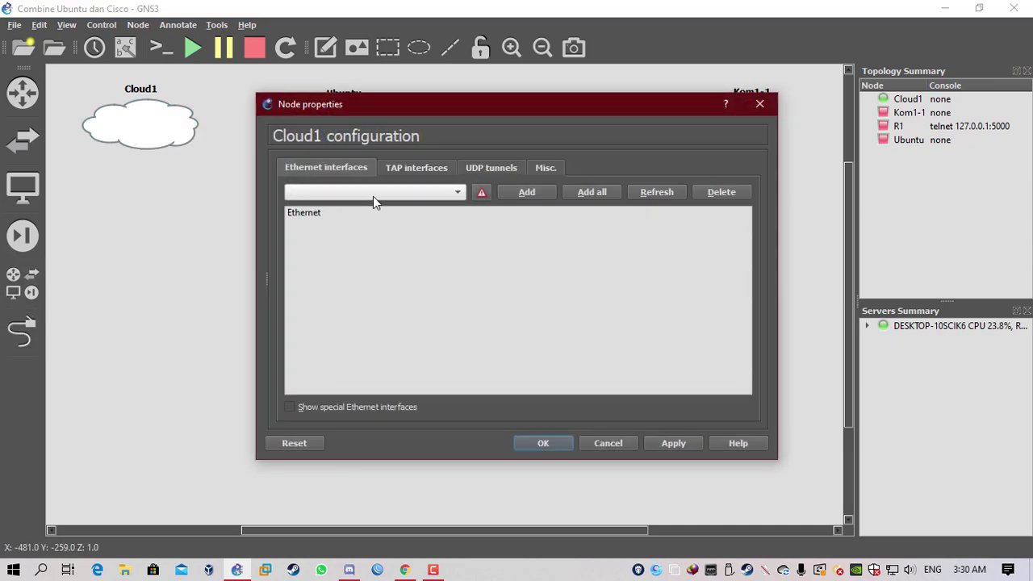
pyautogui.click(290, 408)
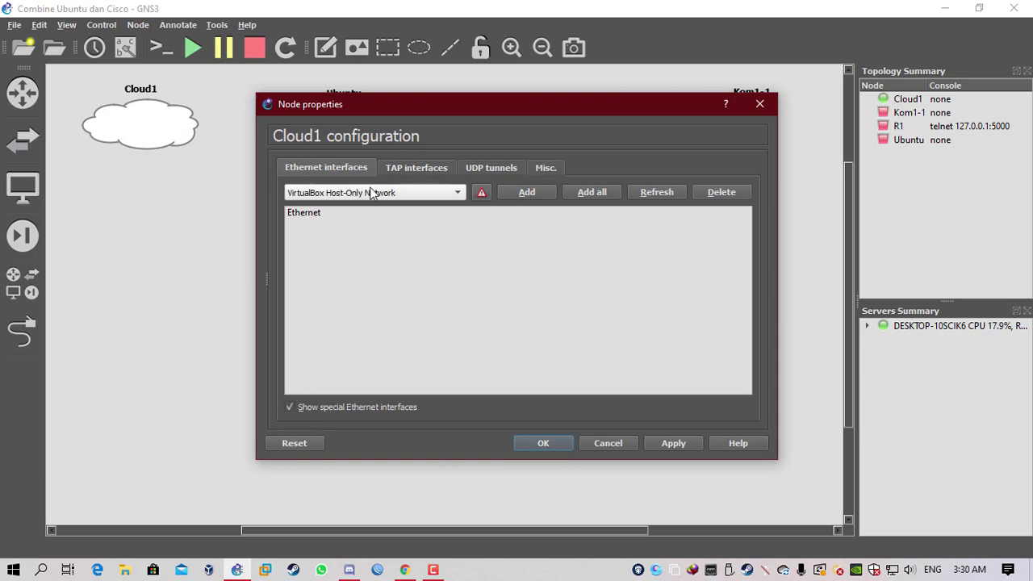
pyautogui.click(369, 194)
pyautogui.click(430, 309)
pyautogui.click(435, 192)
pyautogui.click(487, 260)
pyautogui.click(543, 443)
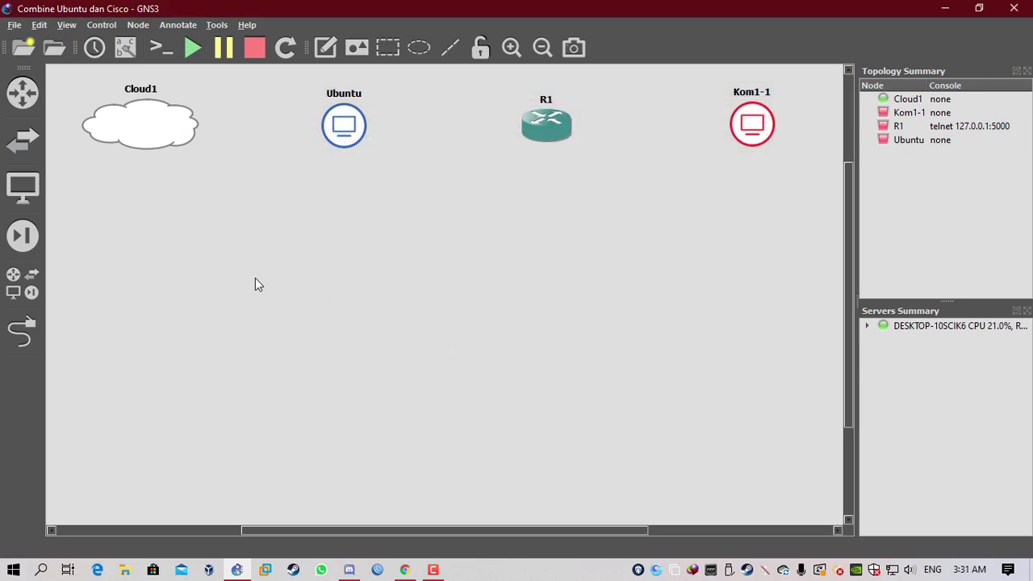
pyautogui.click(22, 331)
pyautogui.click(121, 143)
pyautogui.click(153, 144)
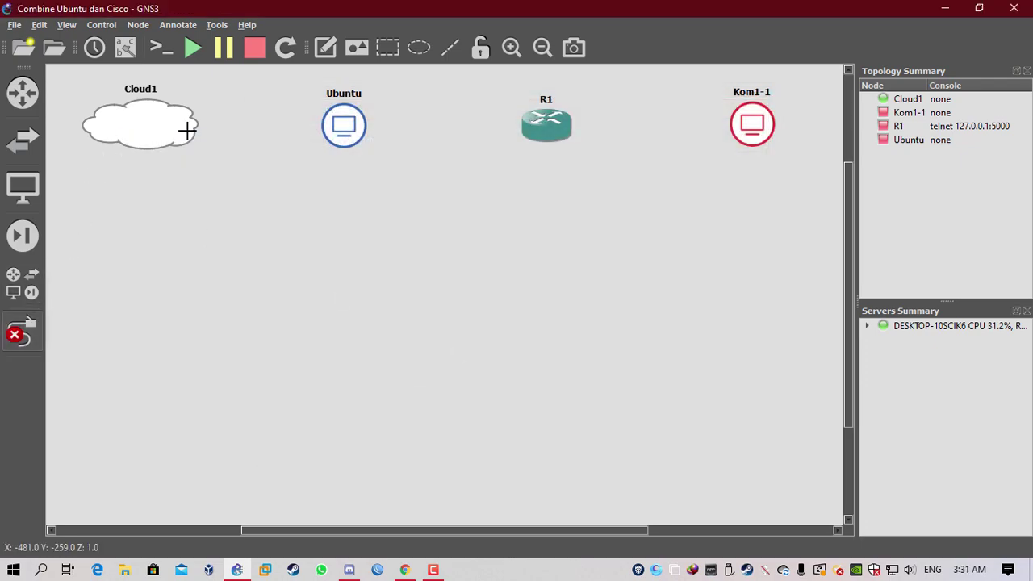
pyautogui.click(340, 125)
pyautogui.click(24, 339)
# - Set the number of network adapters of the Ubuntu node to 2
pyautogui.rightClick(344, 123)
pyautogui.click(362, 131)
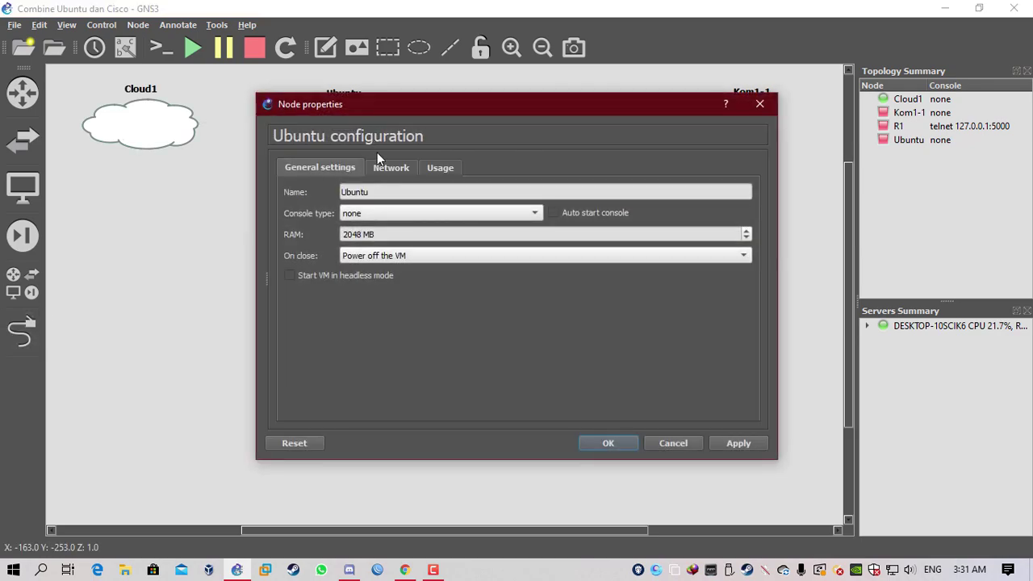
pyautogui.click(390, 167)
pyautogui.click(748, 189)
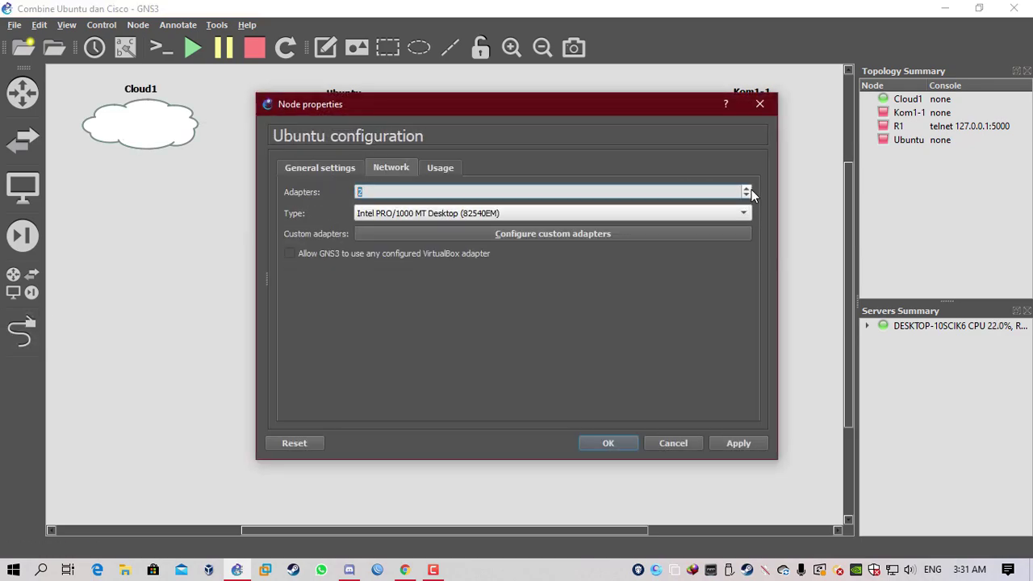
pyautogui.click(608, 443)
# - Link Cloud1 to the Ubuntu node's first network adapter
pyautogui.click(22, 330)
pyautogui.click(151, 126)
pyautogui.click(181, 134)
pyautogui.click(342, 125)
pyautogui.click(347, 133)
# - Link the Ubuntu node's second adapter to FastEthernet0/0 on R1
pyautogui.click(355, 135)
pyautogui.click(367, 143)
pyautogui.click(533, 137)
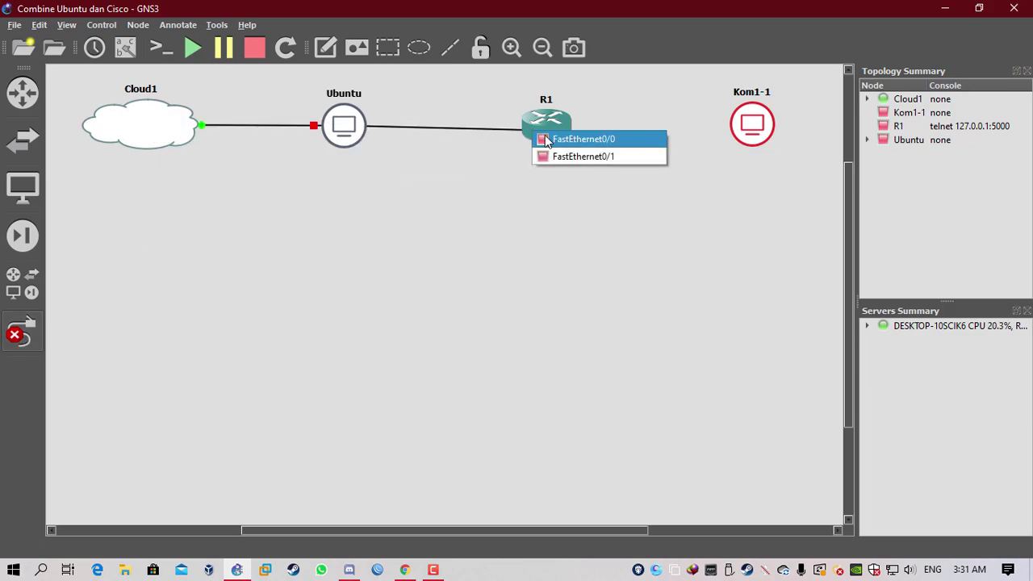
pyautogui.click(552, 139)
# - Link FastEthernet0/1 on R1 to the Kom1-1 node
pyautogui.click(558, 134)
pyautogui.click(580, 154)
pyautogui.click(751, 129)
pyautogui.click(763, 139)
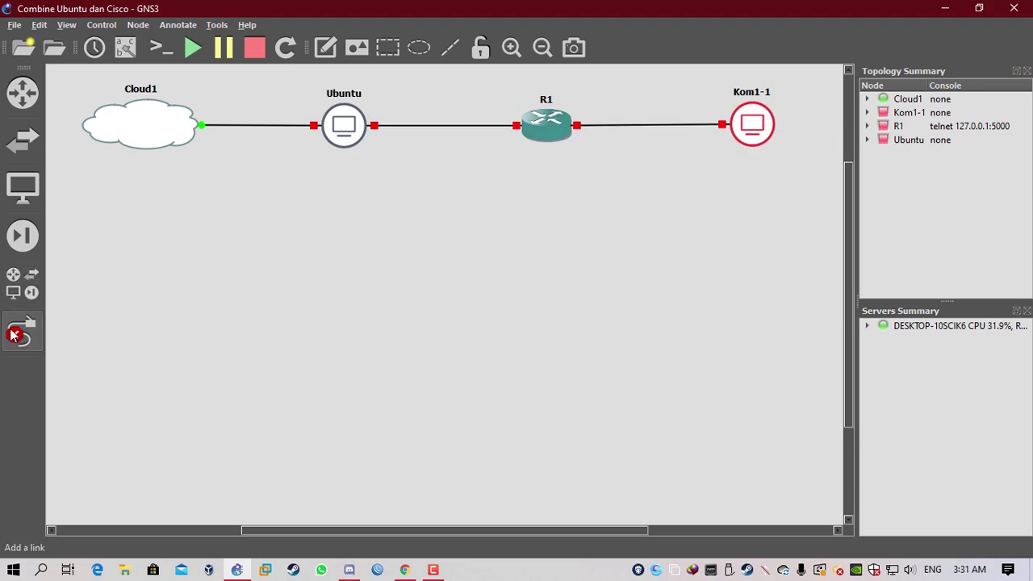
# - Review R1's adapter slots and general settings in its node configuration, leaving them unmodified
pyautogui.rightClick(569, 125)
pyautogui.click(585, 136)
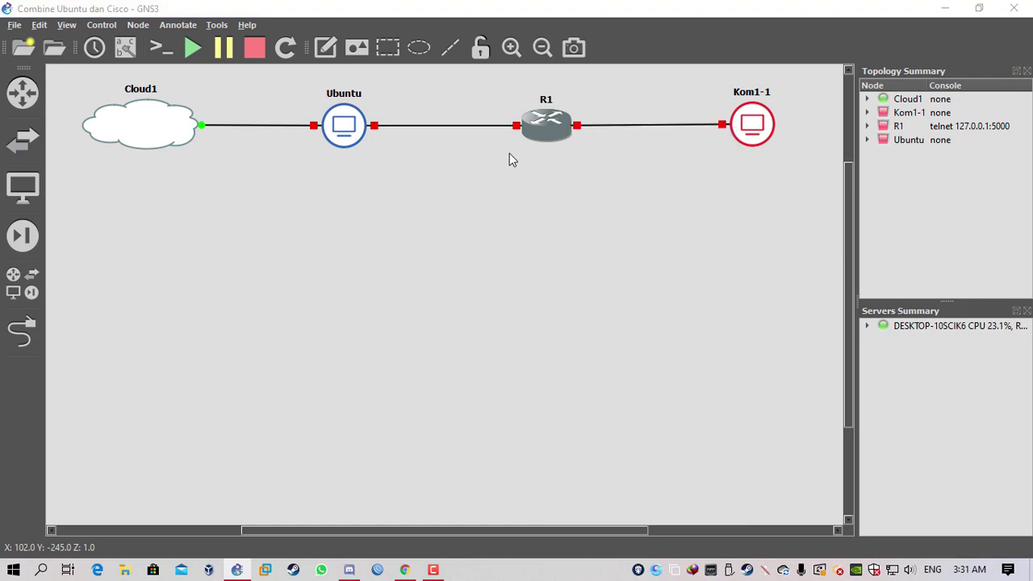
pyautogui.moveTo(389, 114); pyautogui.dragTo(347, 88)
pyautogui.click(407, 142)
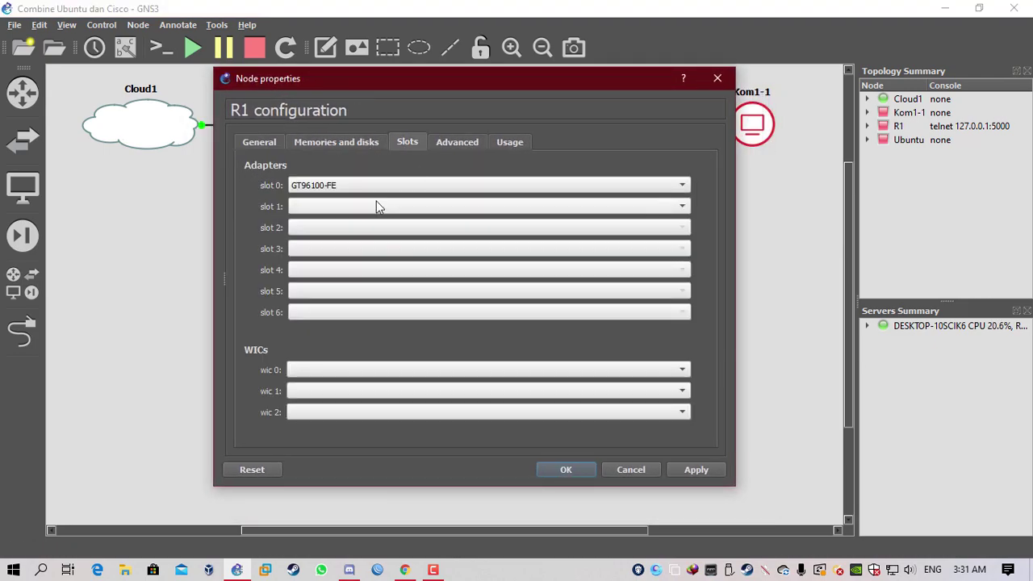
pyautogui.moveTo(537, 85); pyautogui.dragTo(402, 95)
pyautogui.click(171, 157)
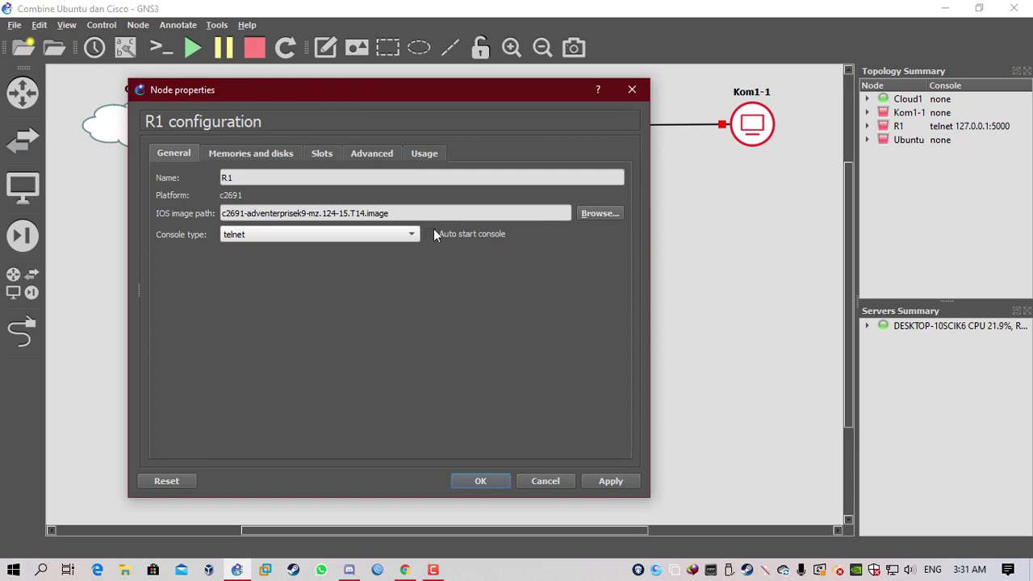
pyautogui.click(546, 480)
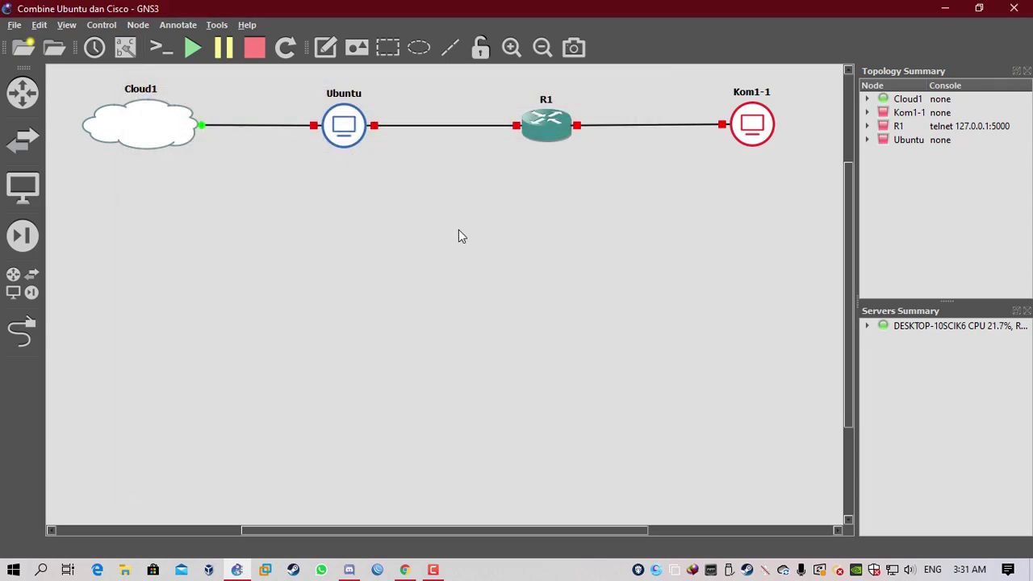
# - Review the network and usage settings of the Ubuntu and Kom1-1 nodes
pyautogui.rightClick(339, 127)
pyautogui.click(367, 165)
pyautogui.rightClick(348, 134)
pyautogui.click(379, 150)
pyautogui.click(390, 168)
pyautogui.click(440, 167)
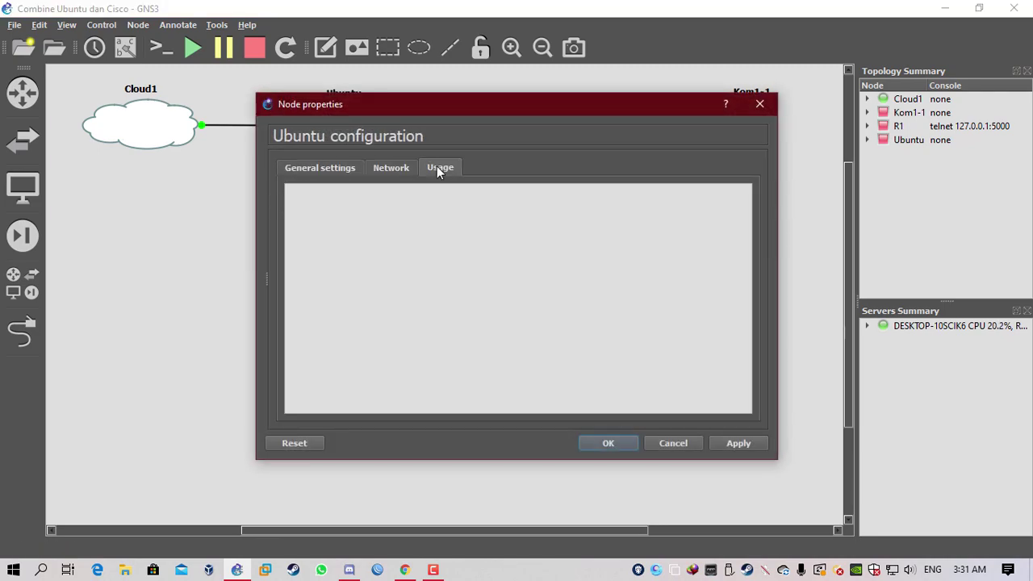
pyautogui.click(674, 444)
pyautogui.rightClick(746, 133)
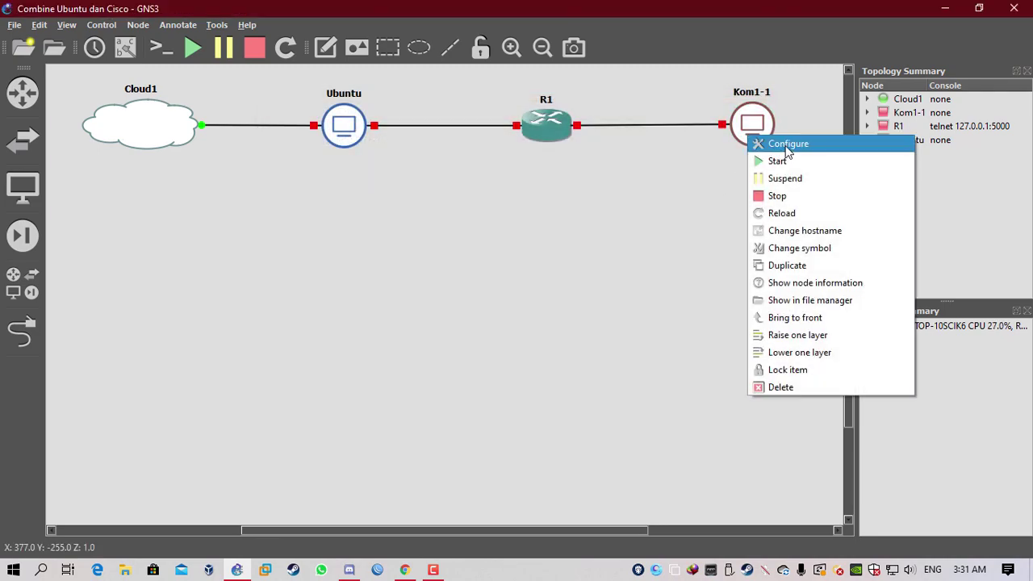
pyautogui.click(774, 142)
pyautogui.click(388, 168)
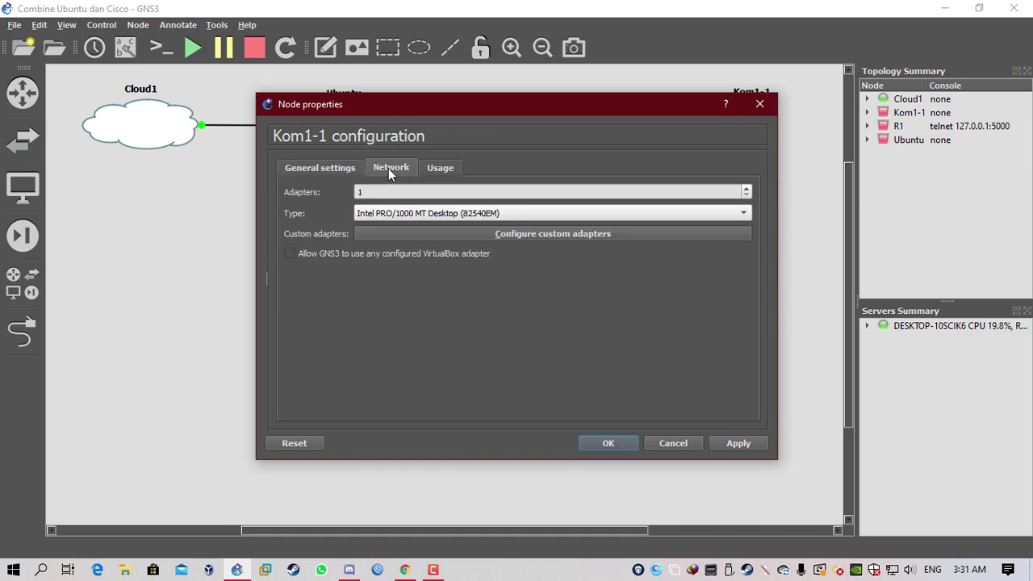
pyautogui.click(440, 167)
pyautogui.click(589, 441)
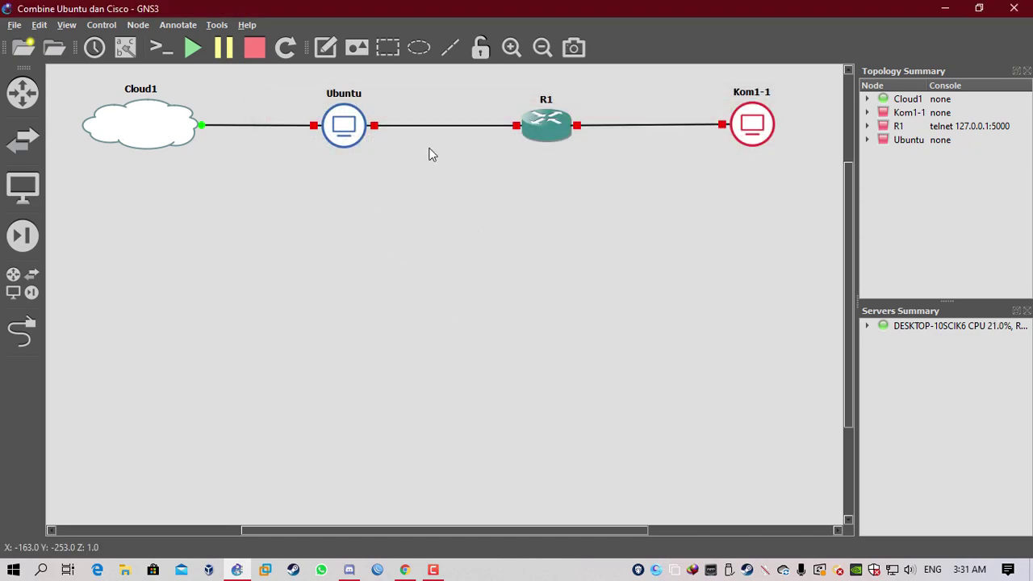
# - Start the Ubuntu node and switch to its VirtualBox VM window
pyautogui.rightClick(344, 122)
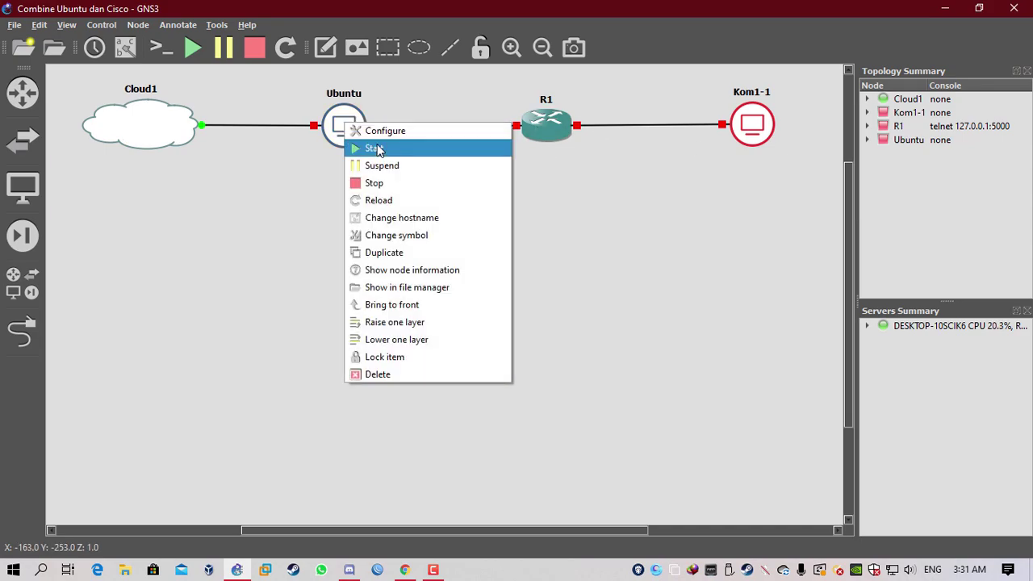
pyautogui.click(374, 149)
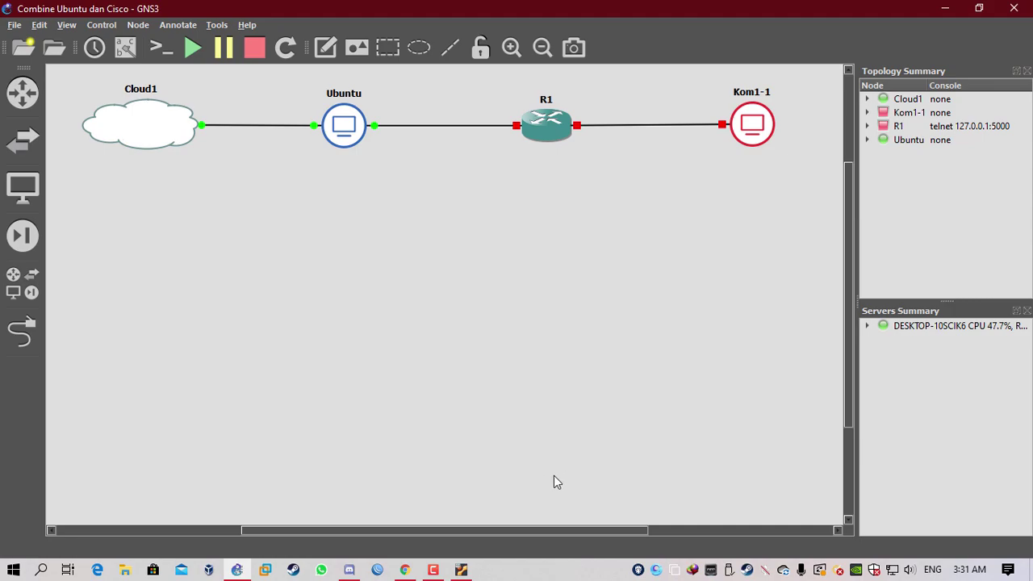
pyautogui.click(461, 570)
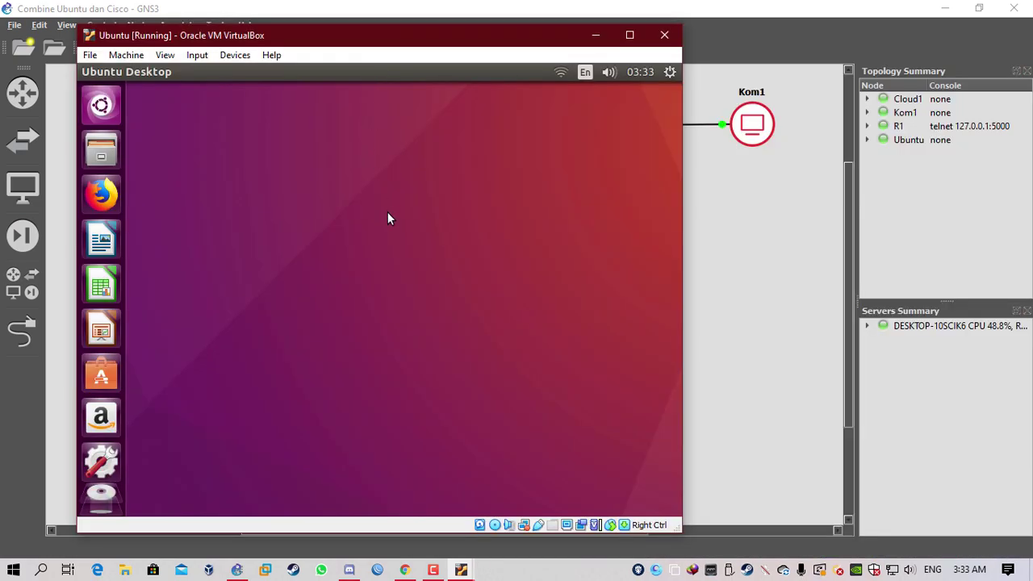
# - Open a maximized terminal on the Ubuntu desktop and switch to root with sudo su, entering the account password
pyautogui.rightClick(277, 215)
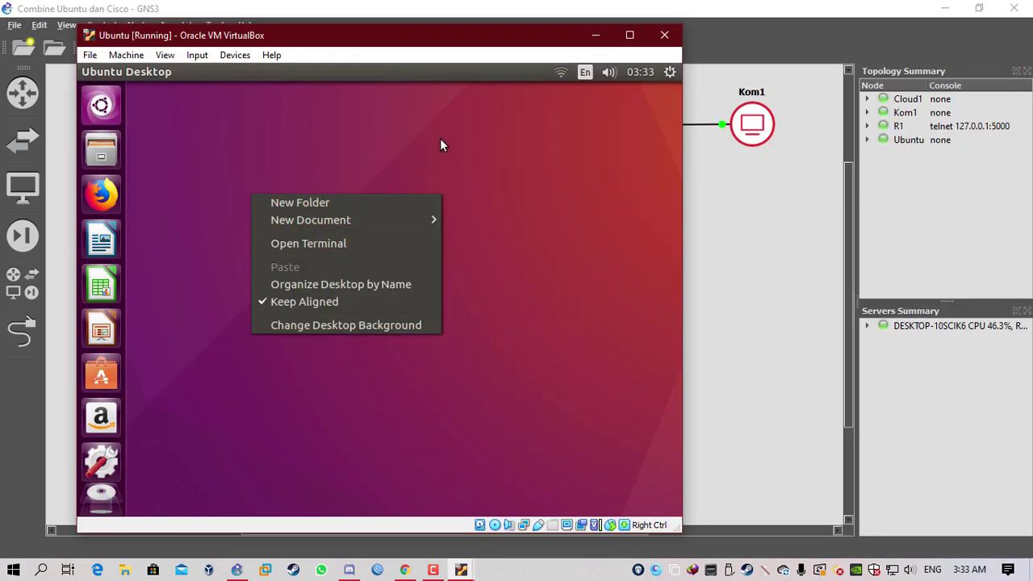
pyautogui.rightClick(292, 204)
pyautogui.click(367, 246)
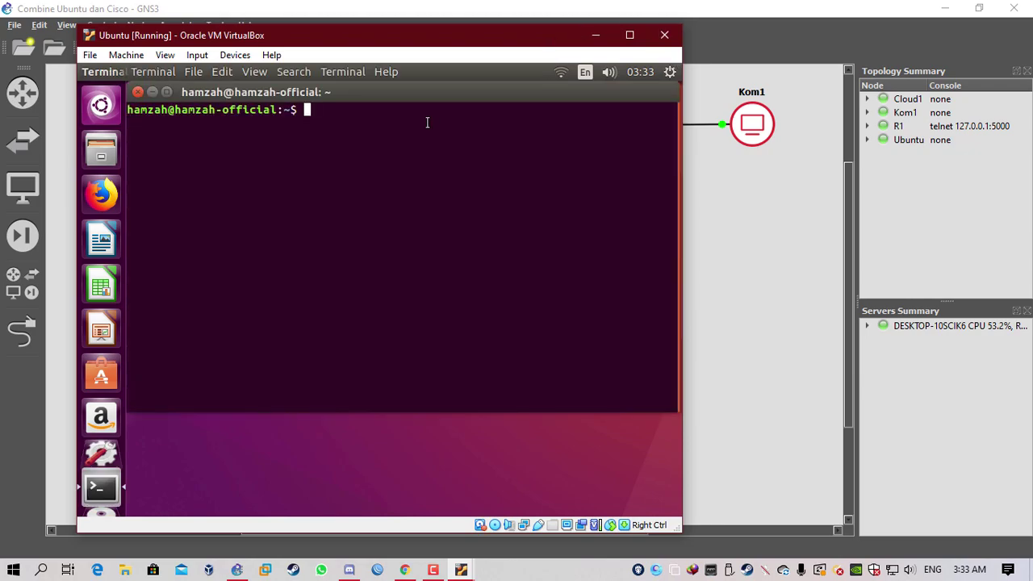
pyautogui.doubleClick(460, 86)
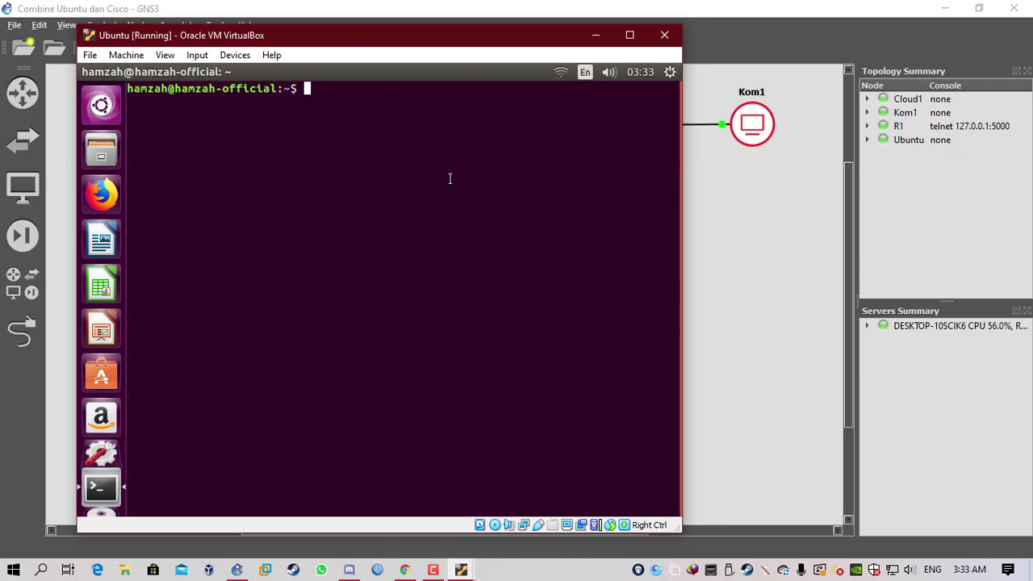
pyautogui.write('sudo su')
pyautogui.press('Return')
pyautogui.press('Return')
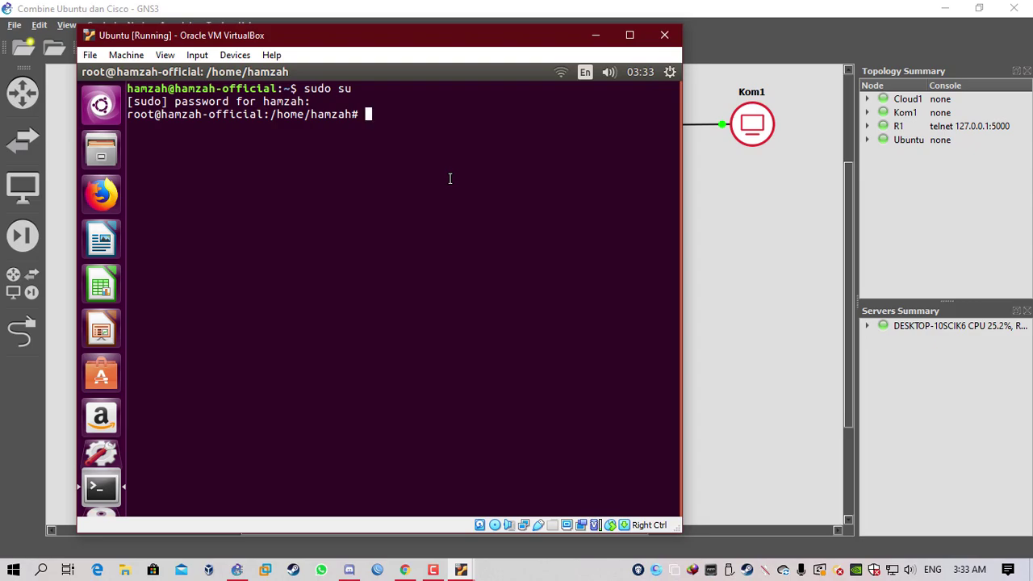
# - List the network interfaces with ifconfig and highlight the IP address of enp0s3
pyautogui.write('ifconfig')
pyautogui.press('Return')
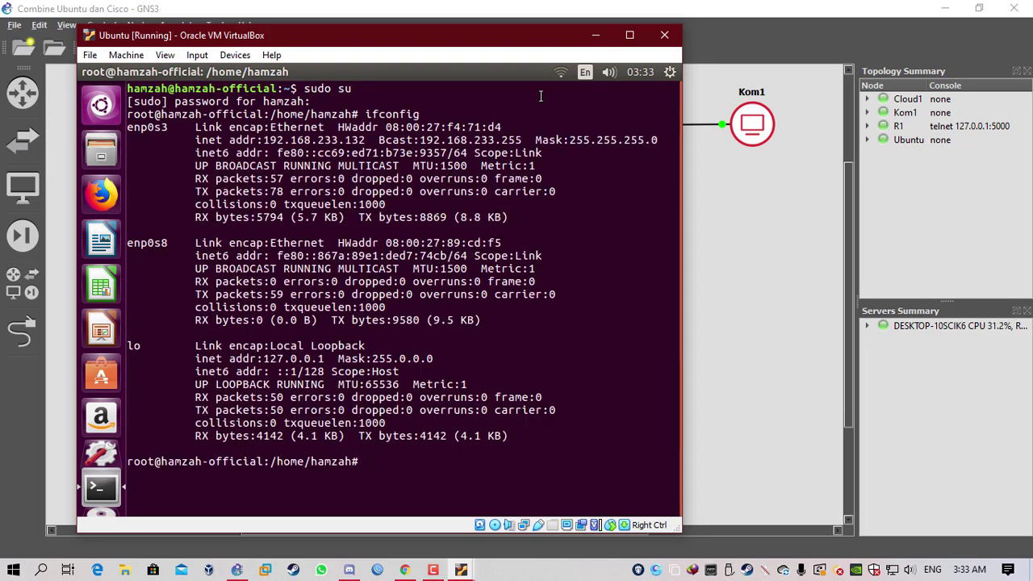
pyautogui.moveTo(365, 140); pyautogui.dragTo(263, 141)
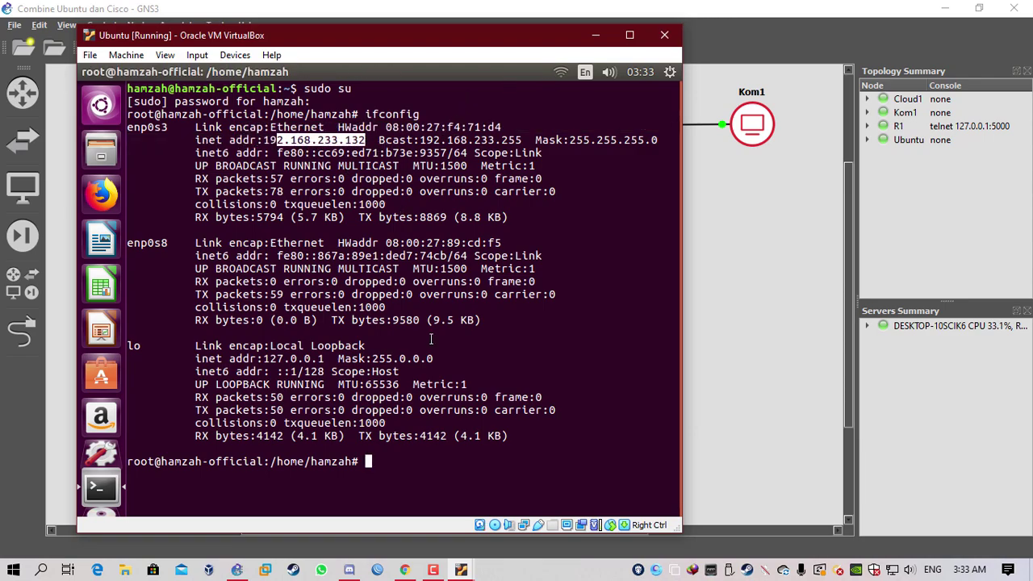
# - Test the VM's internet connectivity by pinging google.com and 8.8.8.8, stopping each ping after a few replies
pyautogui.click(476, 498)
pyautogui.write('ping google.com')
pyautogui.press('Return')
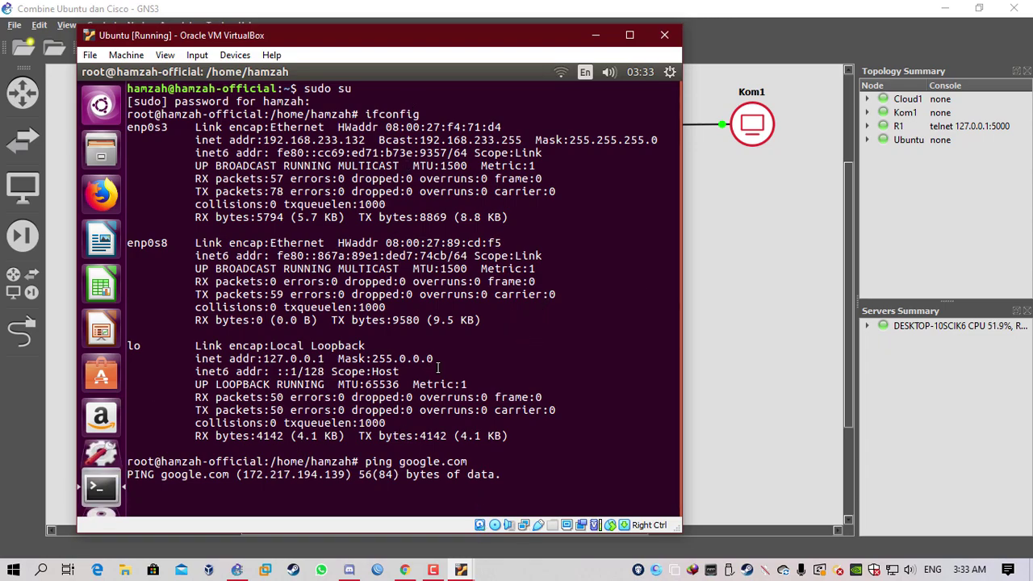
pyautogui.hotkey('ctrl', 'c')
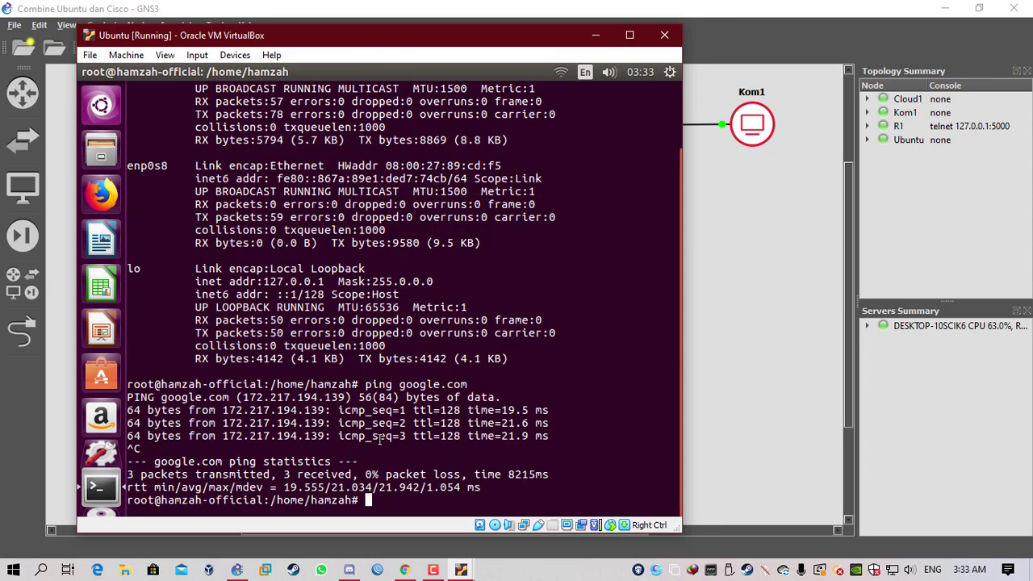
pyautogui.write('ping 8.8.8.8')
pyautogui.press('Return')
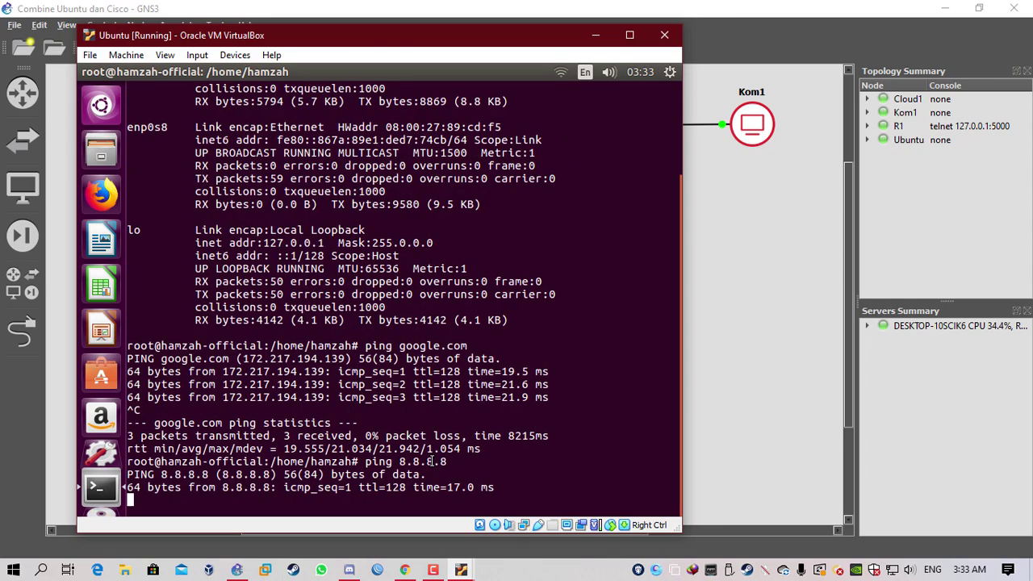
pyautogui.hotkey('ctrl', 'c')
# - Run ifconfig again and identify the name of the second Ethernet interface, enp0s8
pyautogui.press('Up')
pyautogui.press('Up')
pyautogui.press('Up')
pyautogui.press('Return')
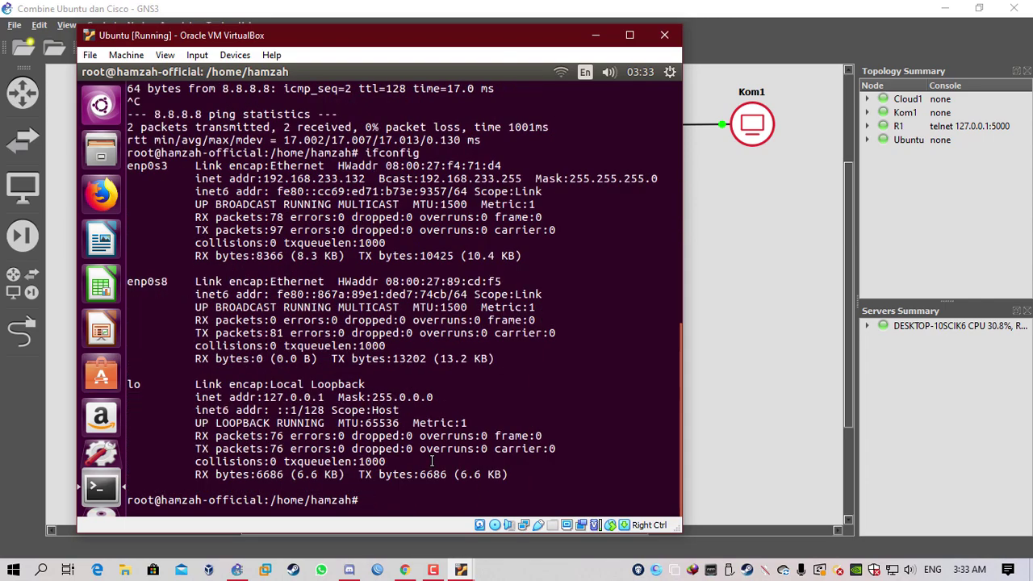
pyautogui.doubleClick(147, 281)
pyautogui.click(147, 281)
# - Open /etc/network/interfaces in nano and add an auto enp0s3 entry with the line iface enp0s3 inet dhcp
pyautogui.write('nano /etc/')
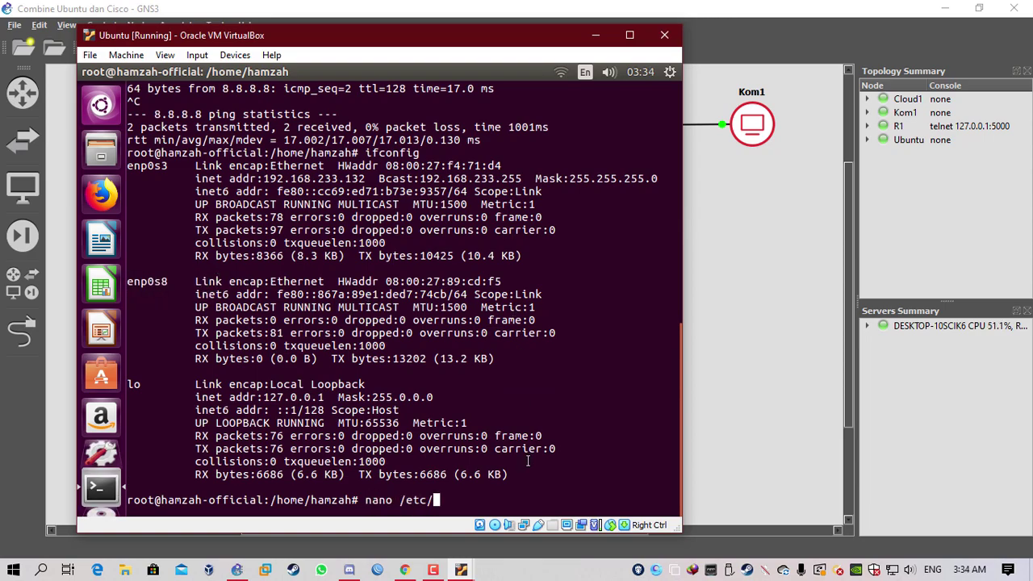
pyautogui.write('network/interfaces')
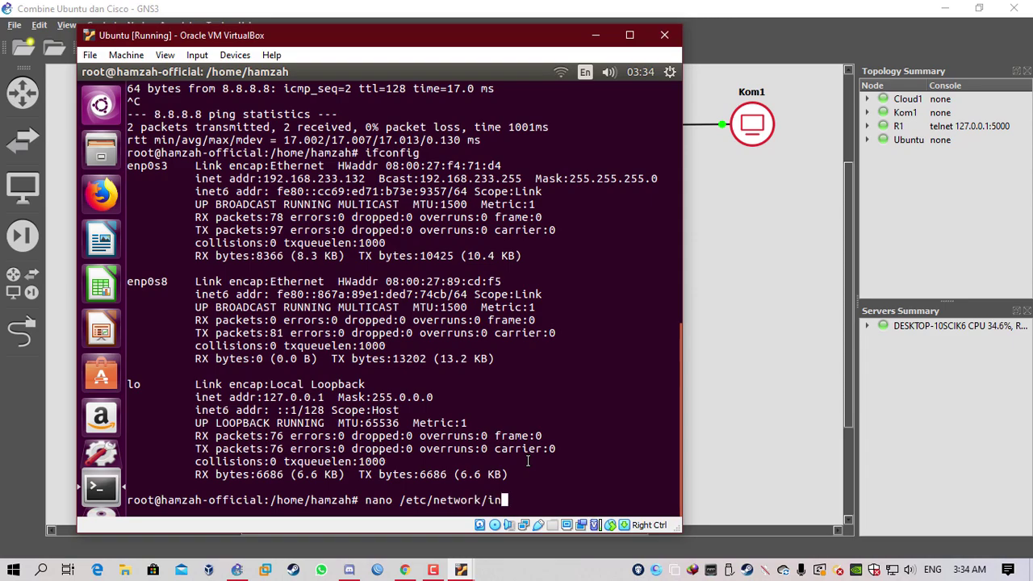
pyautogui.press('Return')
pyautogui.press('Down')
pyautogui.press('Down')
pyautogui.press('Return')
pyautogui.write('auto ')
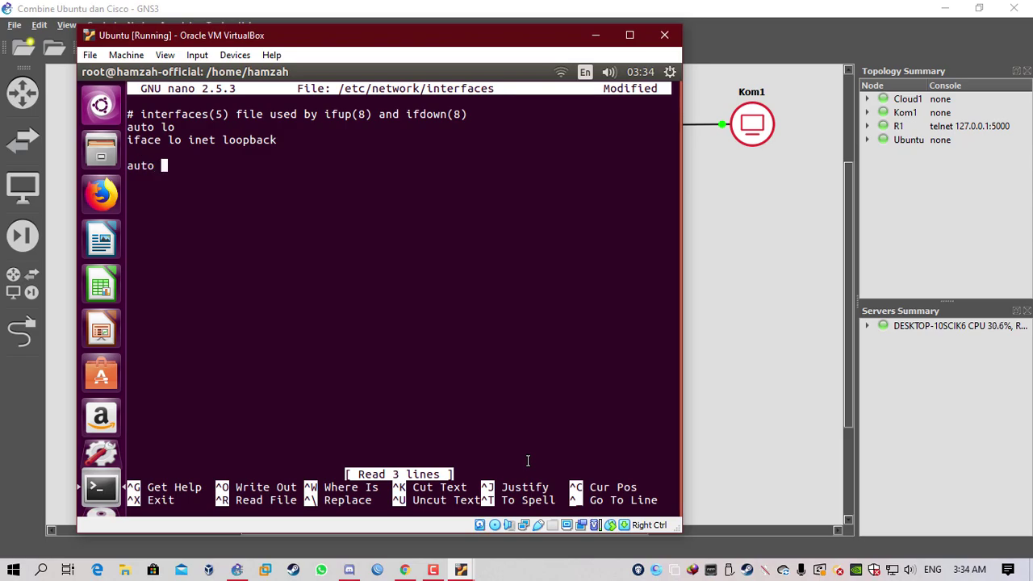
pyautogui.write('enp0s3')
pyautogui.press('Return')
pyautogui.write('iface enp0s3 inet dhcp')
pyautogui.press('Return')
pyautogui.press('Return')
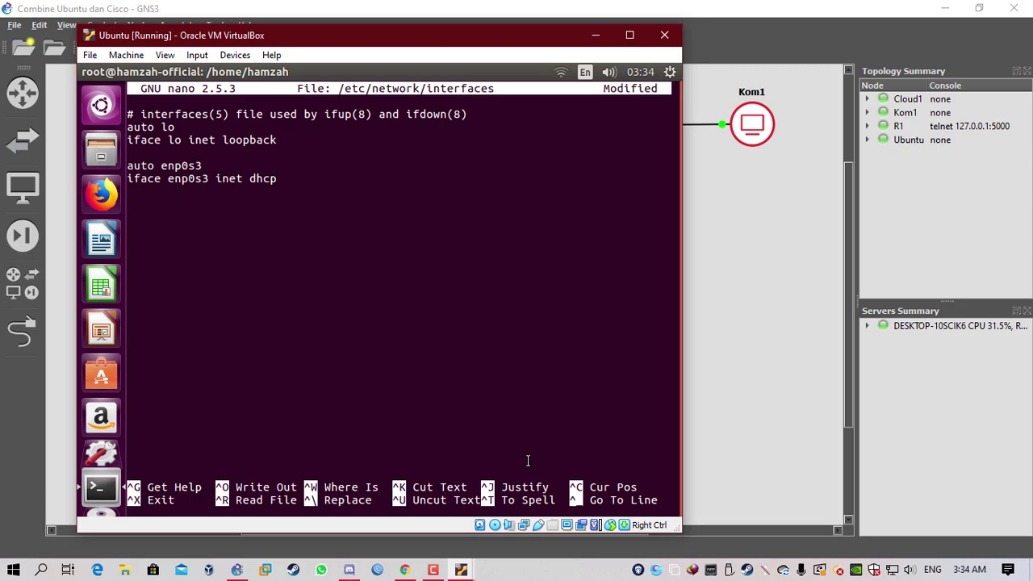
# - Add an auto enp0s8 entry with iface enp0s8 inet static and start an indented address line beneath it
pyautogui.write('auto enp0s9')
pyautogui.press('BackSpace')
pyautogui.write('8')
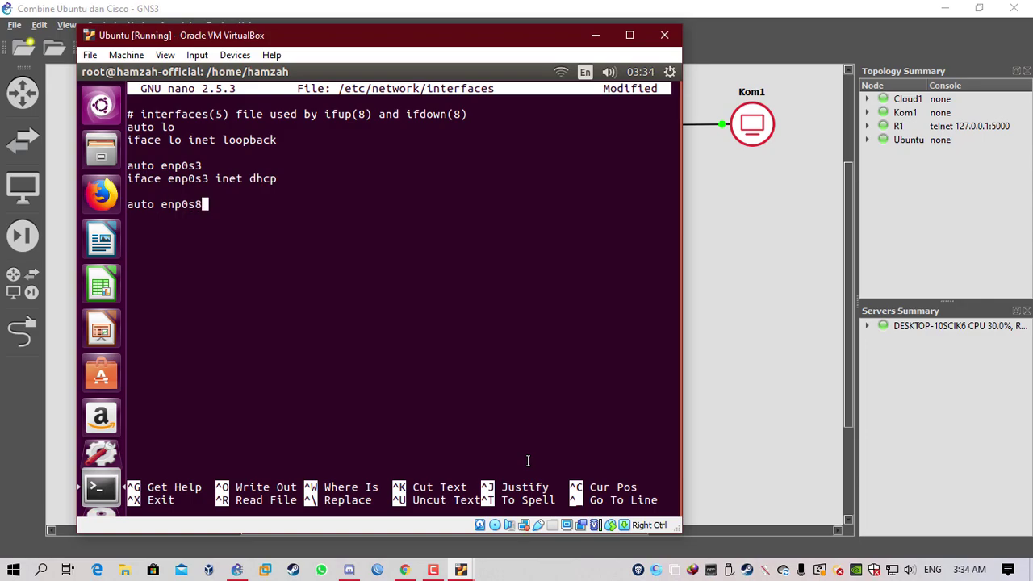
pyautogui.press('Return')
pyautogui.write('ifaec')
pyautogui.press('BackSpace')
pyautogui.press('BackSpace')
pyautogui.write('ce enp0s8 ')
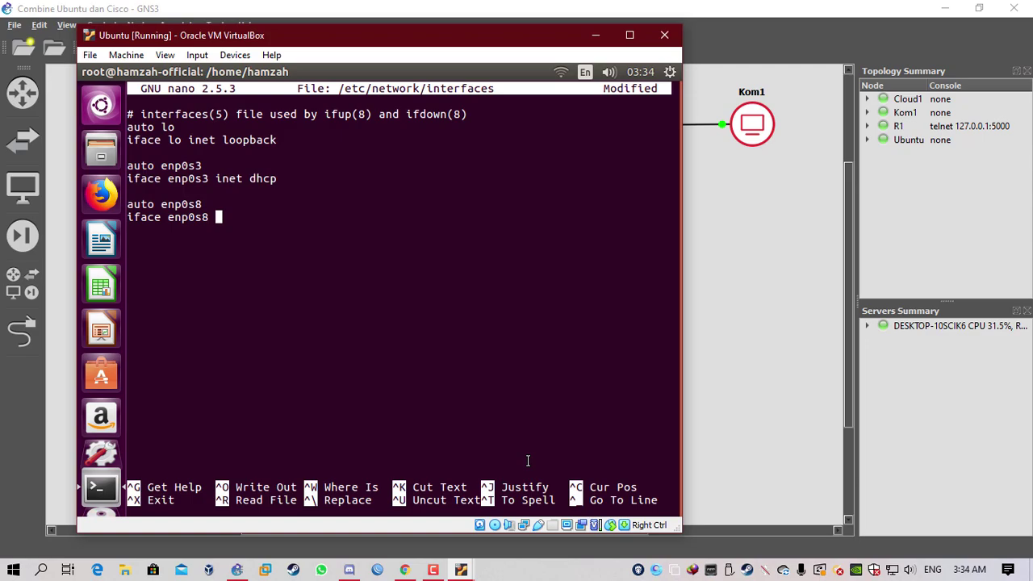
pyautogui.write('inet static')
pyautogui.press('Return')
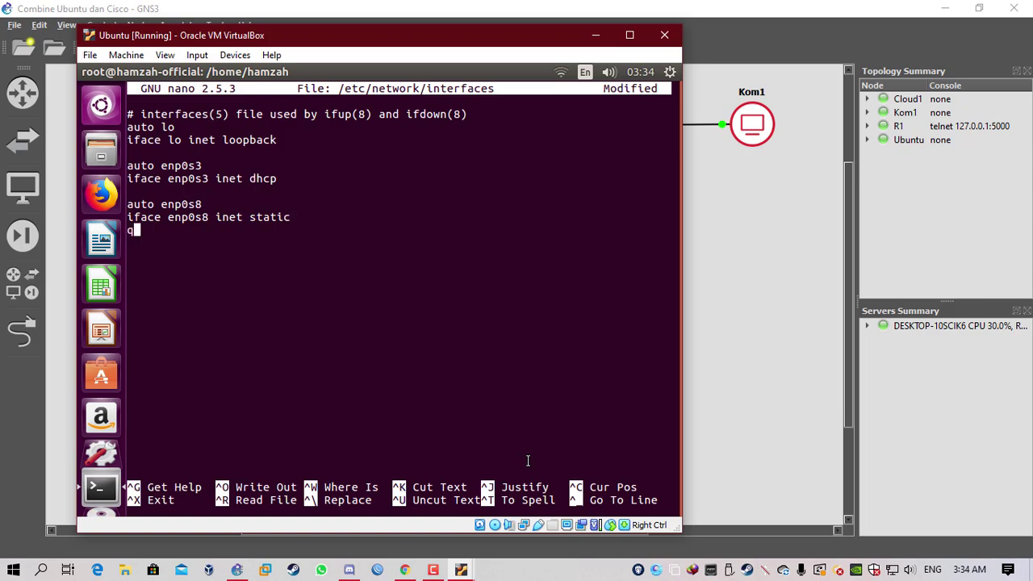
pyautogui.press('Tab')
pyautogui.write('address')
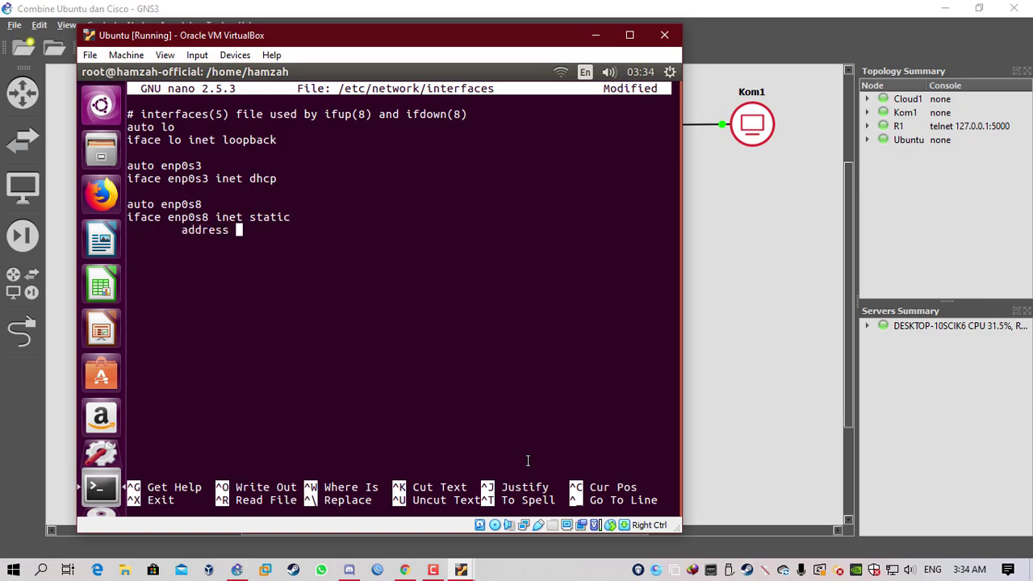
pyautogui.write(' 200.100.100')
pyautogui.press('BackSpace')
pyautogui.write('.1')
pyautogui.press('BackSpace')
pyautogui.press('BackSpace')
pyautogui.press('BackSpace')
pyautogui.press('BackSpace')
pyautogui.press('BackSpace')
pyautogui.press('BackSpace')
pyautogui.press('BackSpace')
pyautogui.press('BackSpace')
pyautogui.press('BackSpace')
pyautogui.press('BackSpace')
pyautogui.press('BackSpace')
pyautogui.press('BackSpace')
# - Give enp0s8 the address 192.168.10.1 and netmask 255.255.255.0, and save the interfaces file on exiting nano
pyautogui.write('192.168.10.1')
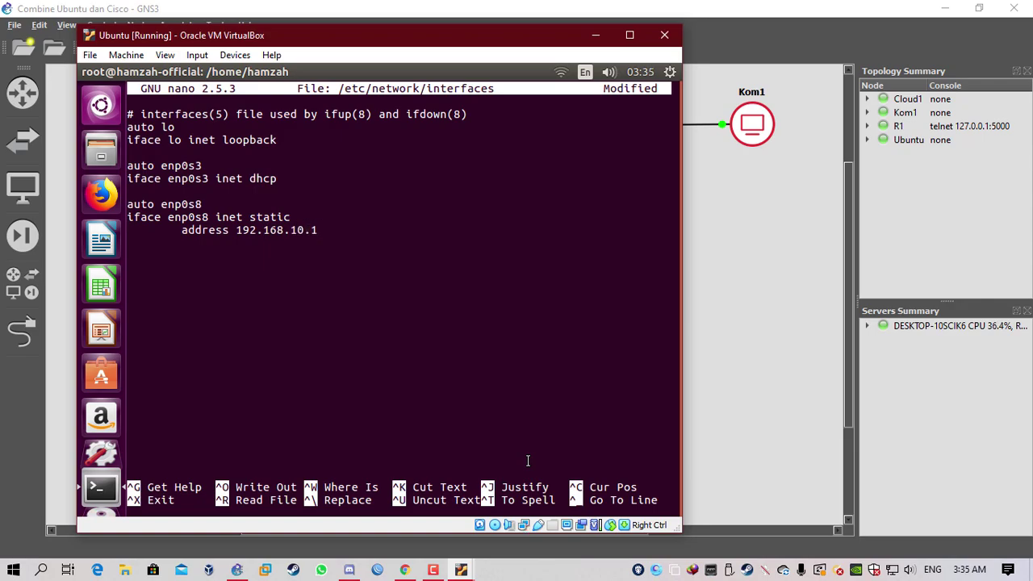
pyautogui.press('Tab')
pyautogui.write('netmask 255')
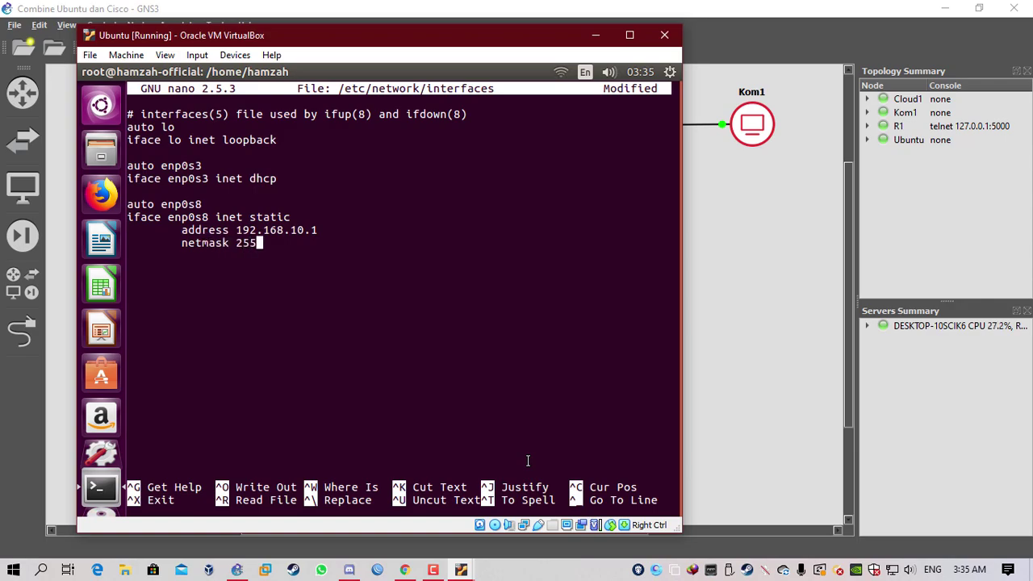
pyautogui.write('.255.2255.255.0')
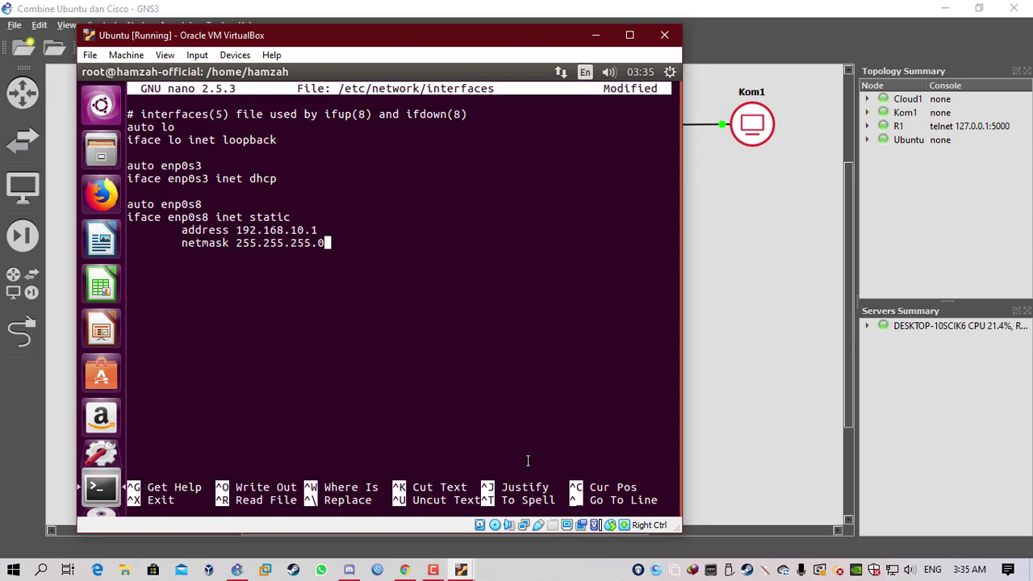
pyautogui.hotkey('ctrl', 'x')
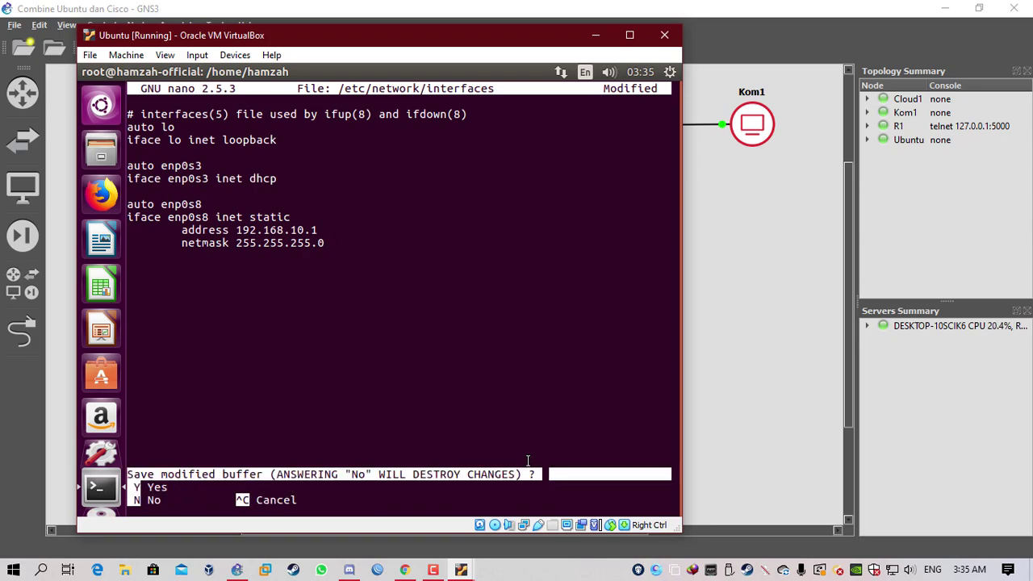
pyautogui.press('y')
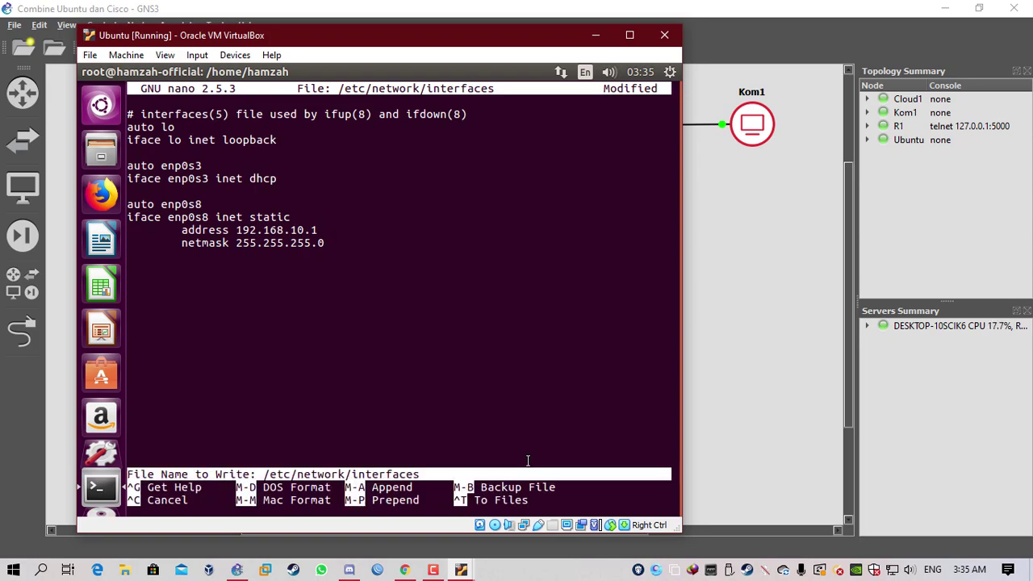
pyautogui.press('Return')
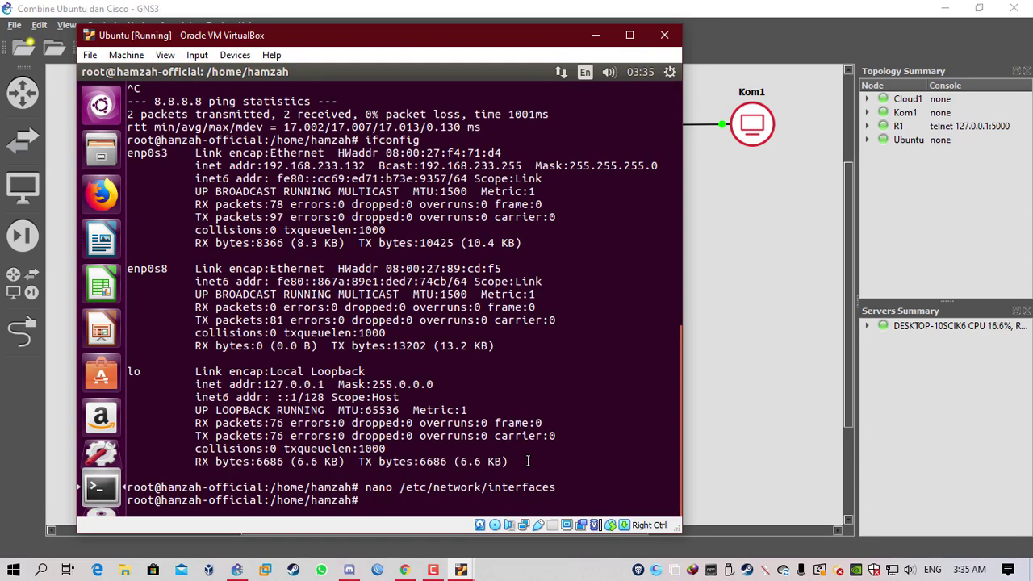
pyautogui.write('/etc/')
pyautogui.press('BackSpace')
pyautogui.press('BackSpace')
pyautogui.press('BackSpace')
pyautogui.press('BackSpace')
# - Run ifconfig to check the addresses of the network interfaces after the file edit
pyautogui.press('Up')
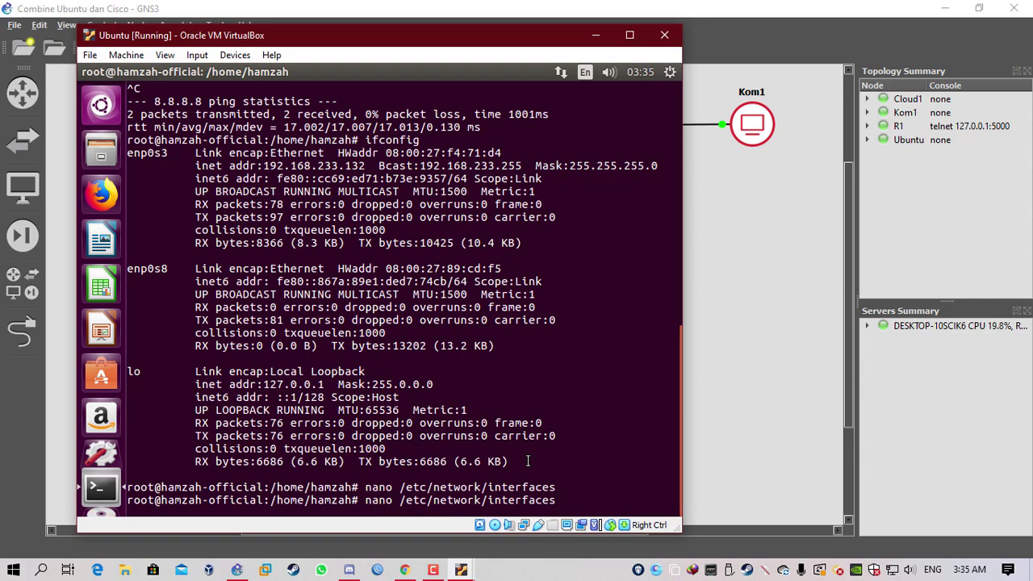
pyautogui.press('Up')
pyautogui.press('Return')
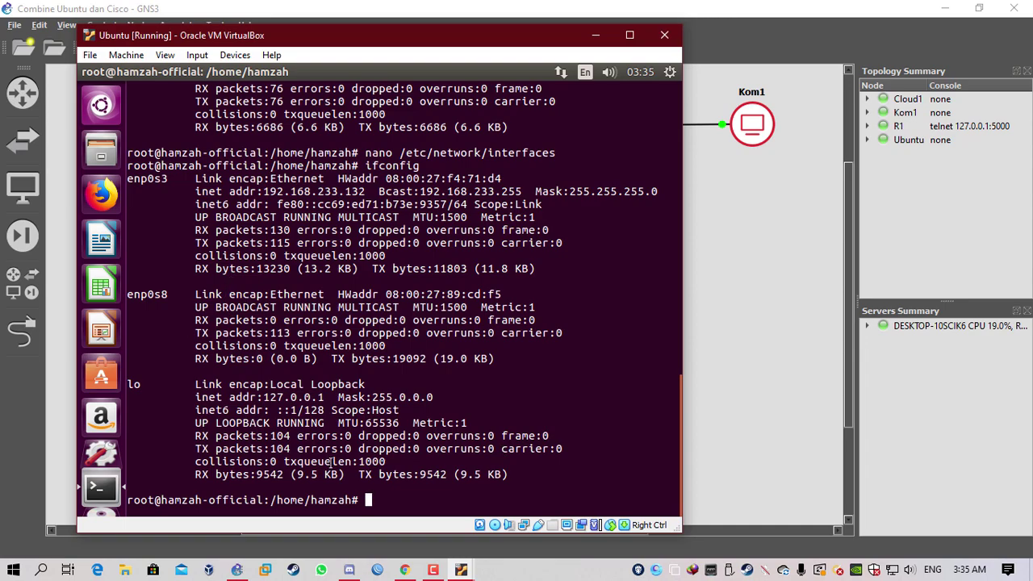
# - Restart the networking service with /etc/init.d/networking restart
pyautogui.write('/etc/init.d/network')
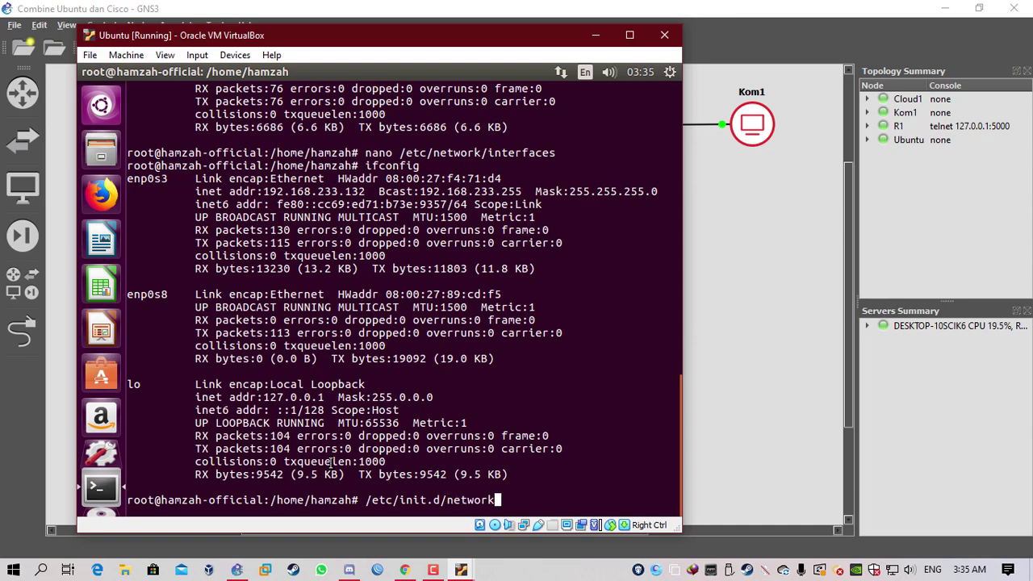
pyautogui.write('ing restart')
pyautogui.press('Return')
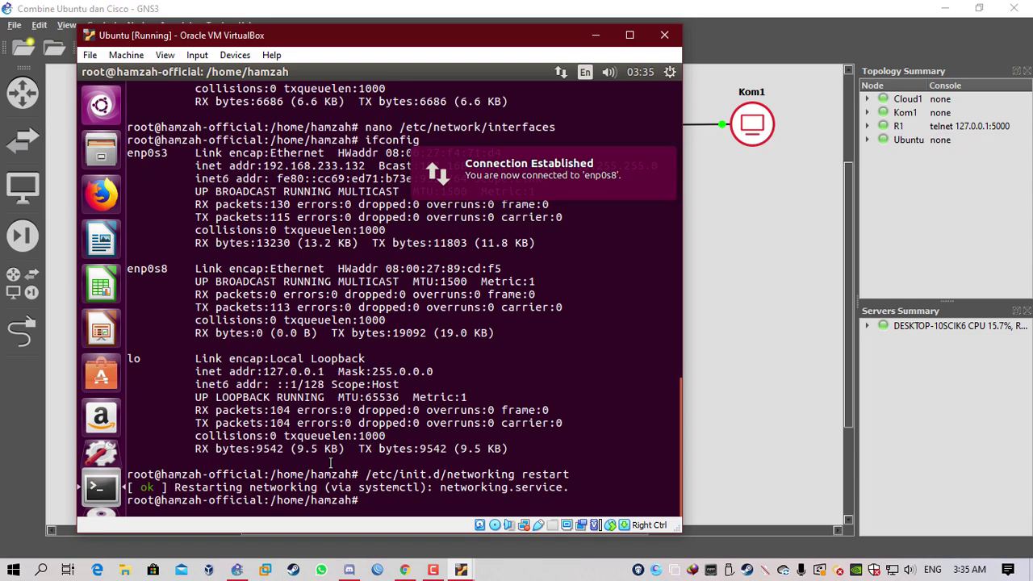
# - Run ifconfig again and highlight the IP address of enp0s8
pyautogui.press('Up')
pyautogui.press('Up')
pyautogui.press('Return')
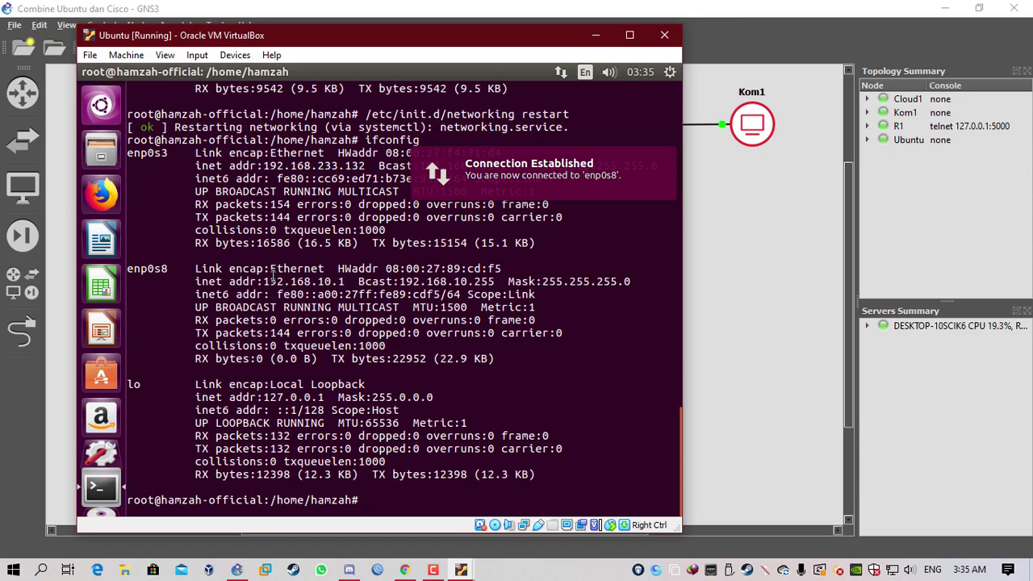
pyautogui.moveTo(266, 277); pyautogui.dragTo(352, 281)
pyautogui.click(533, 491)
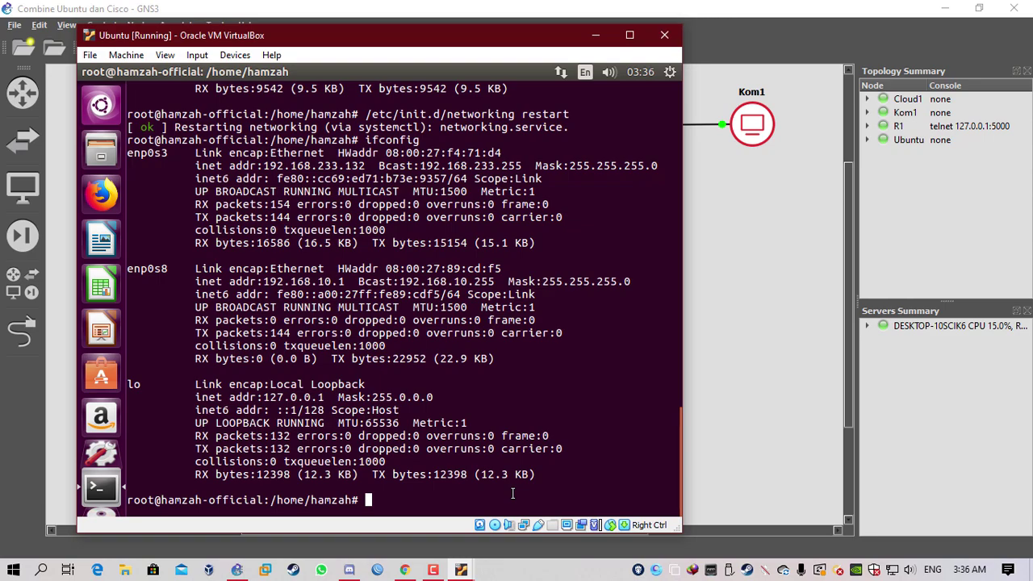
# - Switch to GNS3 and show the interface labels on the topology's links
pyautogui.click(751, 263)
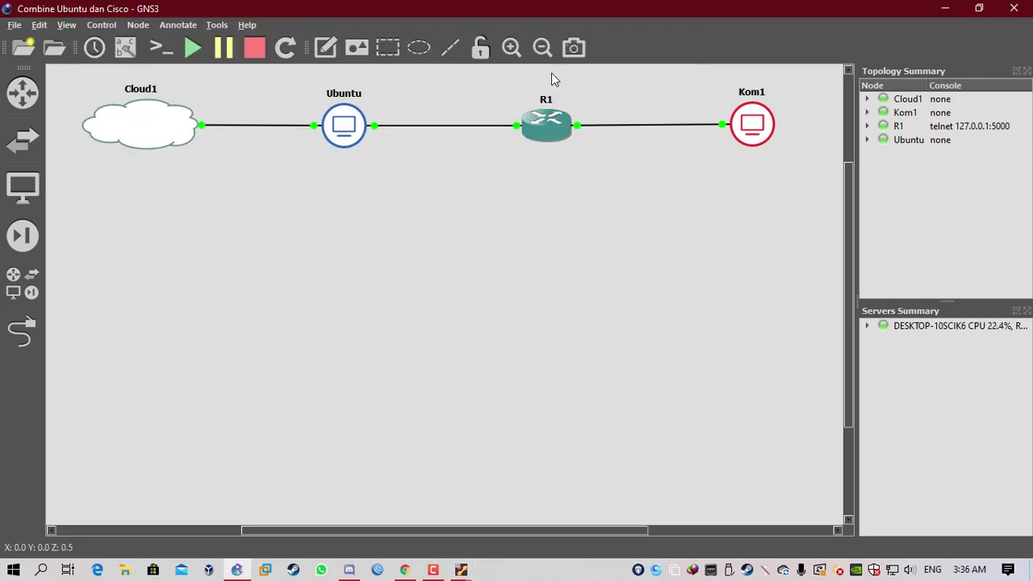
pyautogui.click(125, 47)
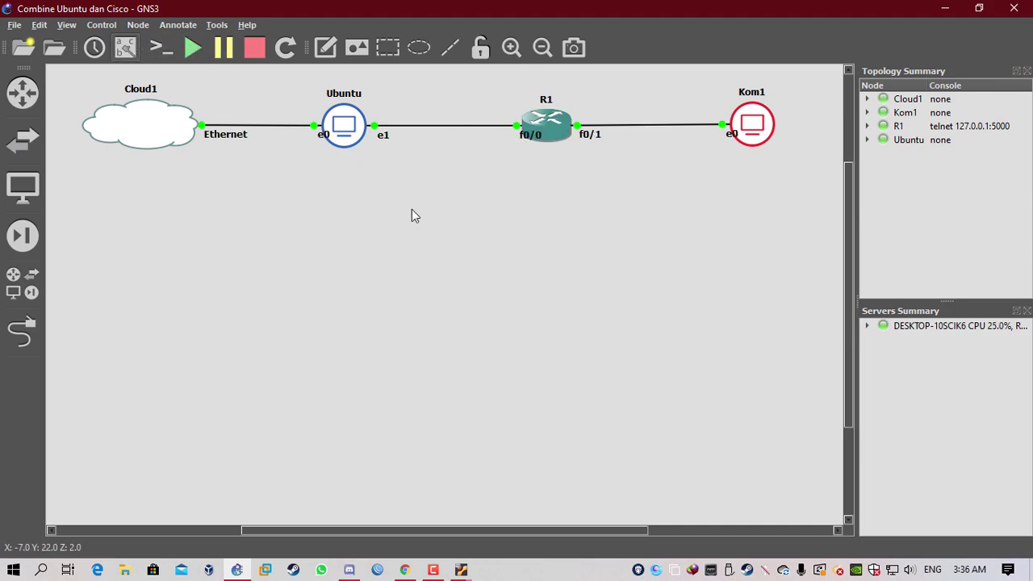
pyautogui.click(355, 47)
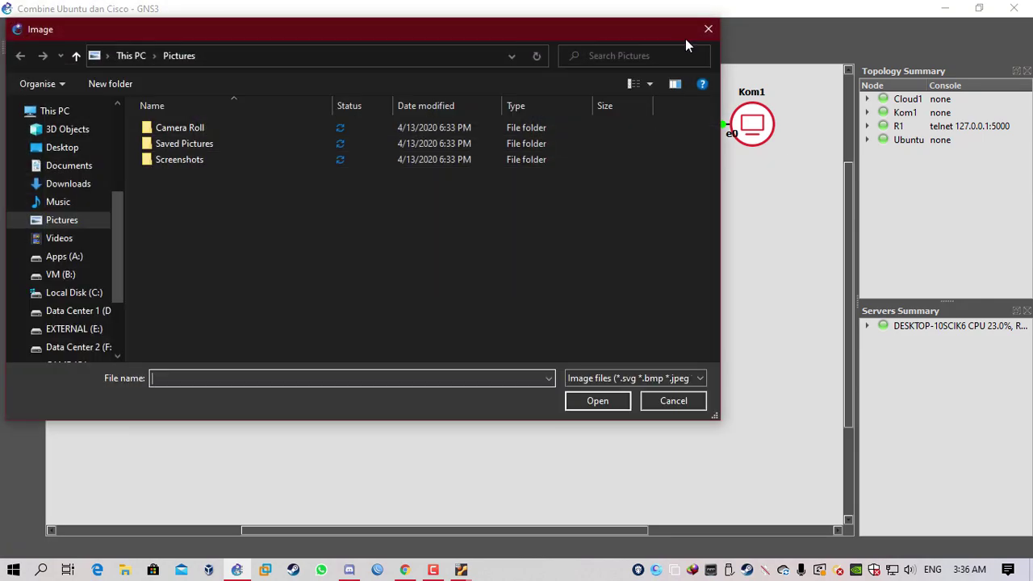
pyautogui.click(709, 31)
# - Add a text note reading 192.168.10.0/24 and place it above the link between Ubuntu and R1
pyautogui.click(448, 264)
pyautogui.write('192.168.1')
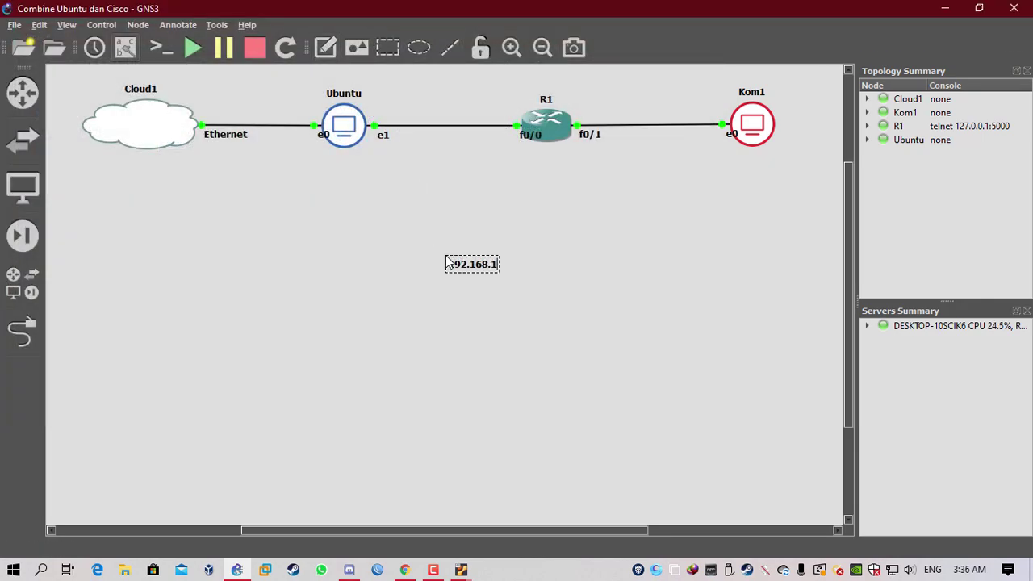
pyautogui.write('0.0/24')
pyautogui.click(501, 435)
pyautogui.moveTo(491, 265); pyautogui.dragTo(462, 97)
pyautogui.click(463, 175)
# - Duplicate the 192.168.10.0/24 note and place the copy in the empty area below R1
pyautogui.rightClick(466, 111)
pyautogui.click(489, 115)
pyautogui.moveTo(485, 123); pyautogui.dragTo(563, 224)
# - Change the copied note to 192.168.20.0/24 and place it above the link between R1 and Kom1
pyautogui.doubleClick(559, 217)
pyautogui.click(556, 217)
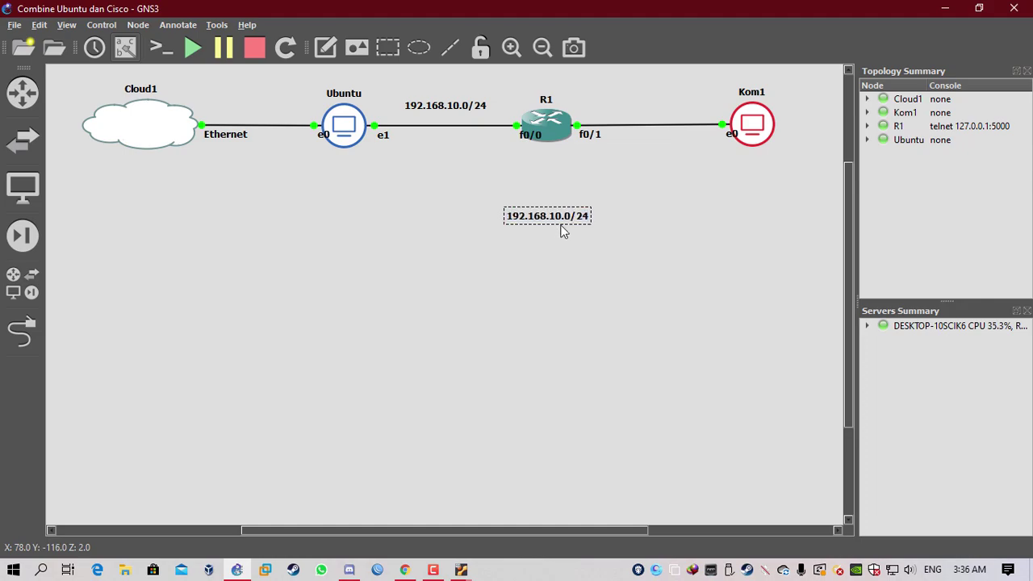
pyautogui.doubleClick(560, 222)
pyautogui.click(557, 220)
pyautogui.press('BackSpace')
pyautogui.write('2')
pyautogui.click(580, 242)
pyautogui.moveTo(573, 216); pyautogui.dragTo(685, 110)
pyautogui.click(689, 166)
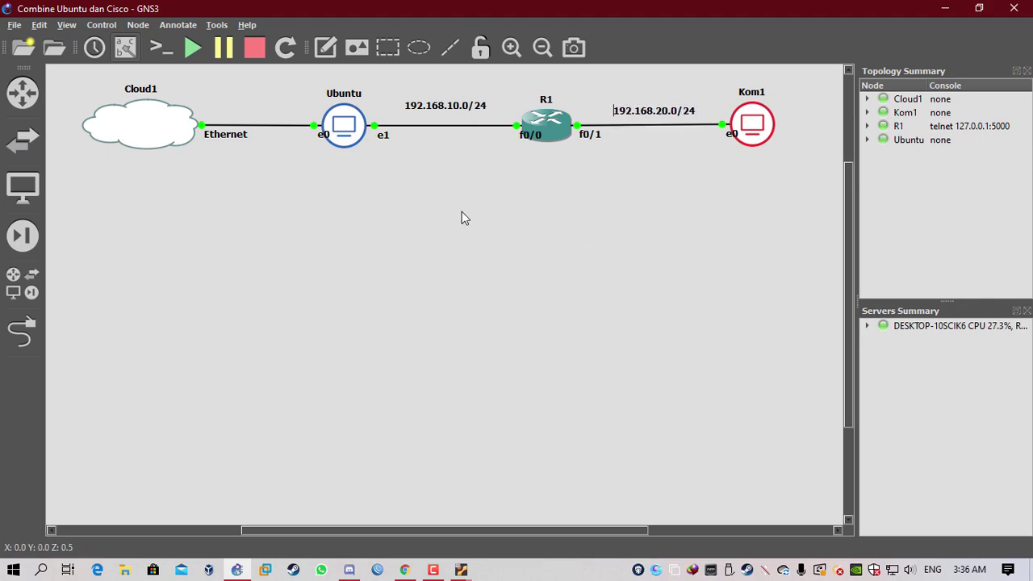
# - Switch back to the Ubuntu VM's terminal, view /etc/dhcp/dhcpd.conf in nano and exit without editing it
pyautogui.moveTo(458, 572)
pyautogui.click(404, 508)
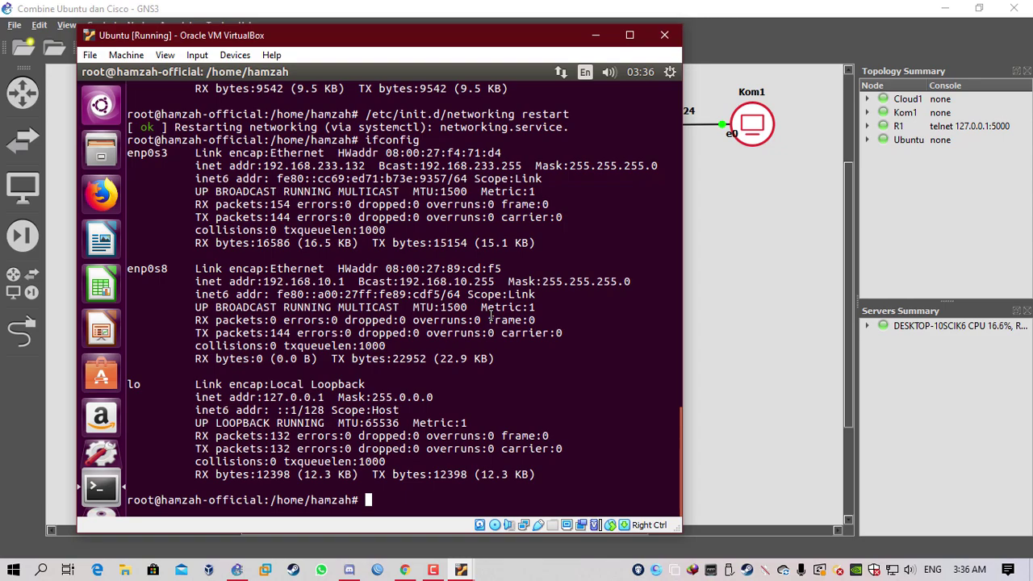
pyautogui.write('nano /etc/')
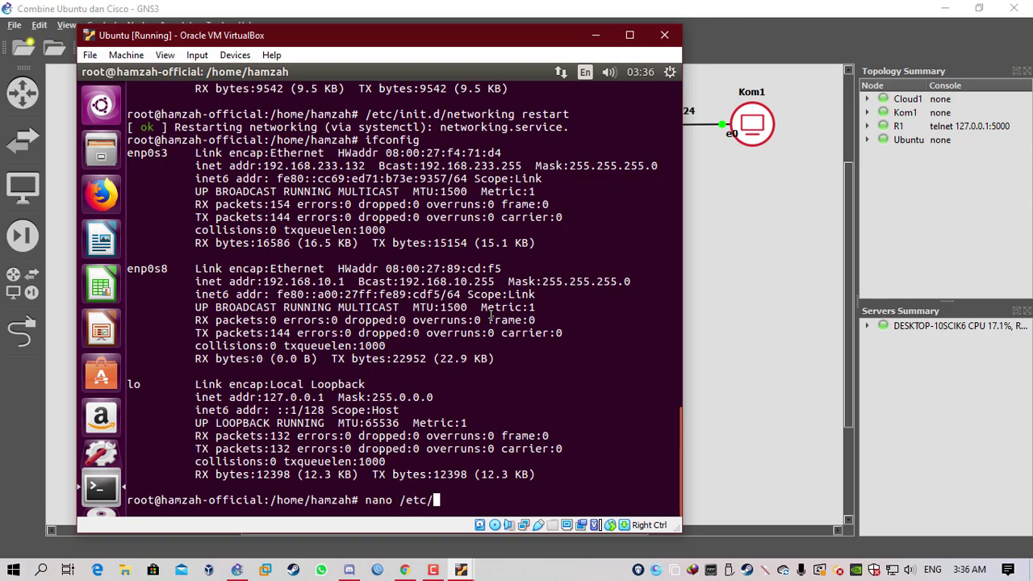
pyautogui.write('dhcp/dhcpd')
pyautogui.press('Tab')
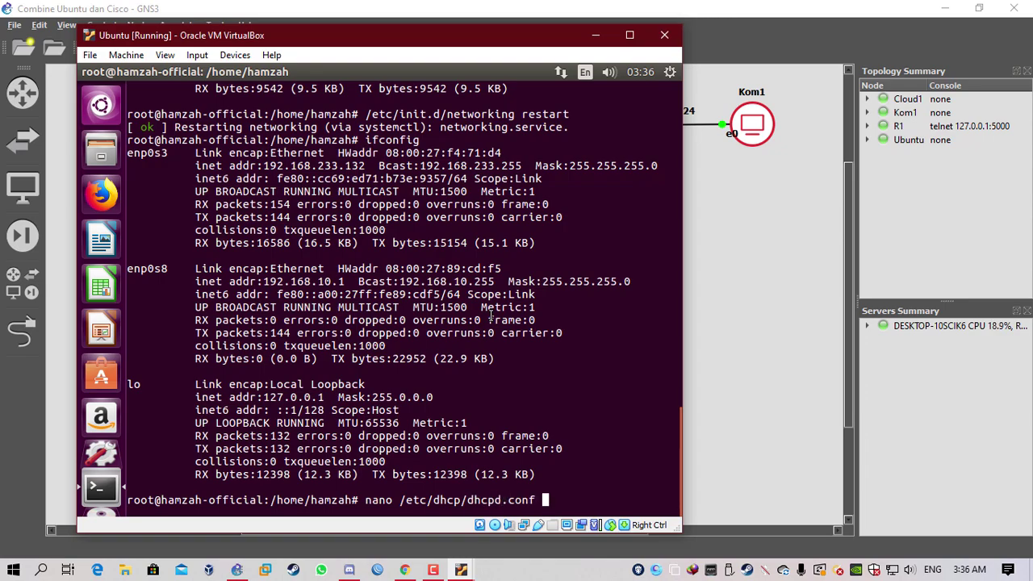
pyautogui.press('Return')
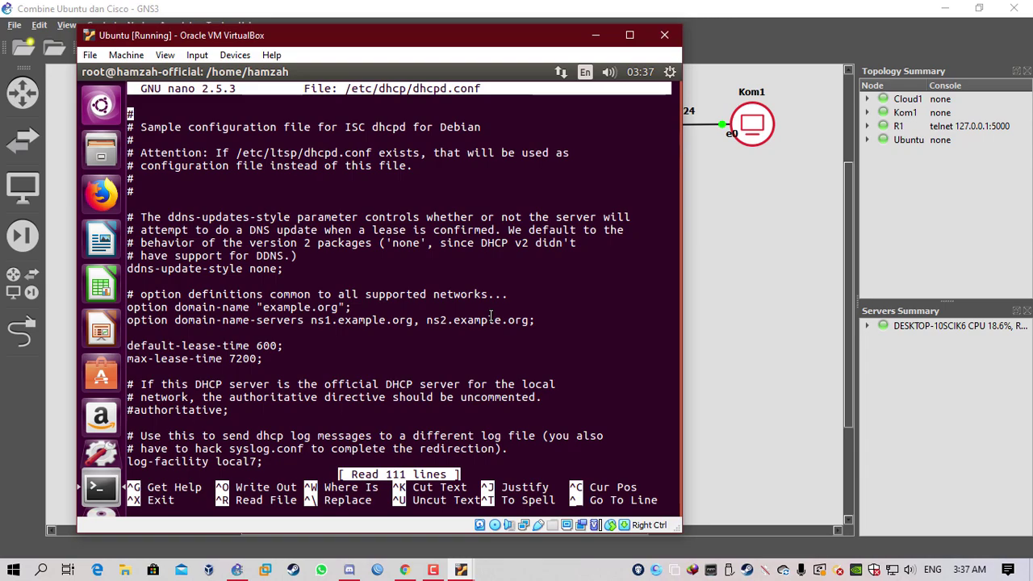
pyautogui.hotkey('ctrl', 'x')
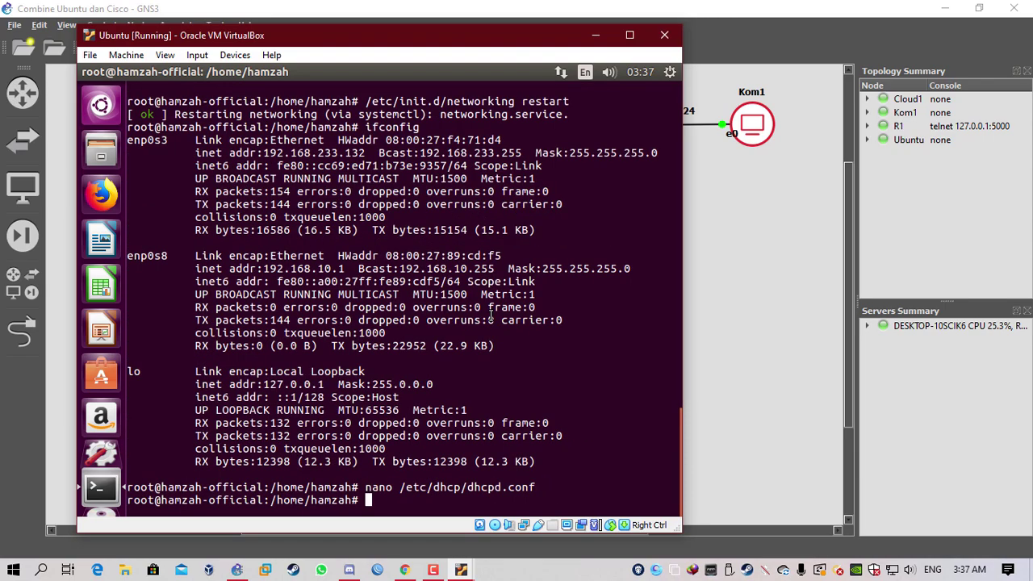
# - Install the DHCP server package with apt-get install isc-dhcp-server and highlight the command's output
pyautogui.write('apt-get ins')
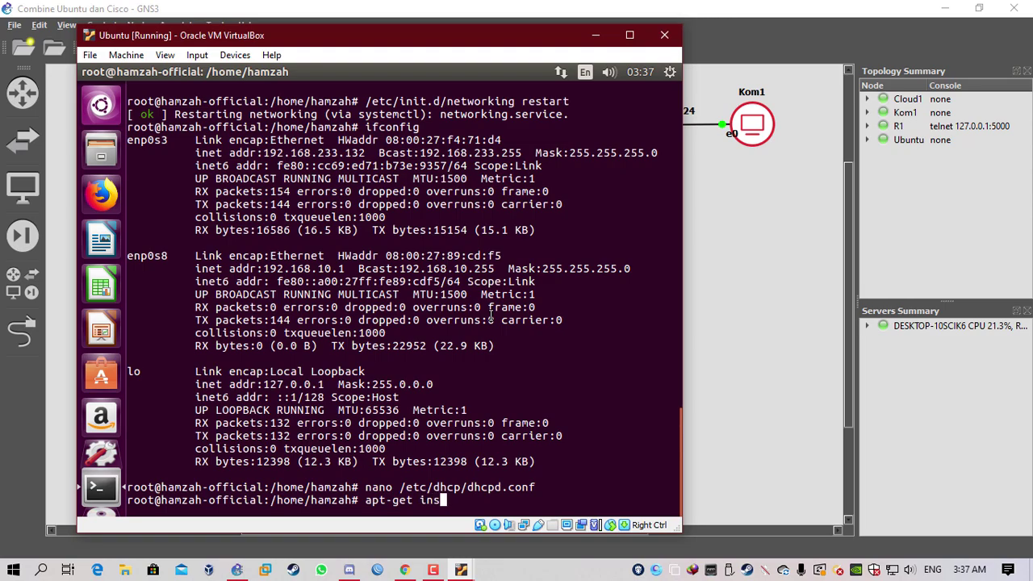
pyautogui.write('tall isc-dhcp-server')
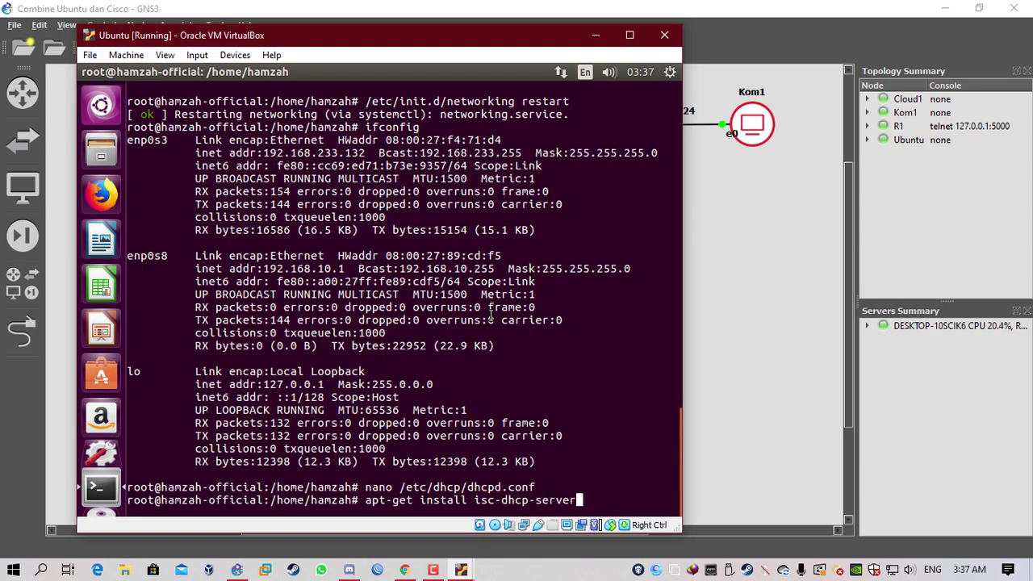
pyautogui.press('Return')
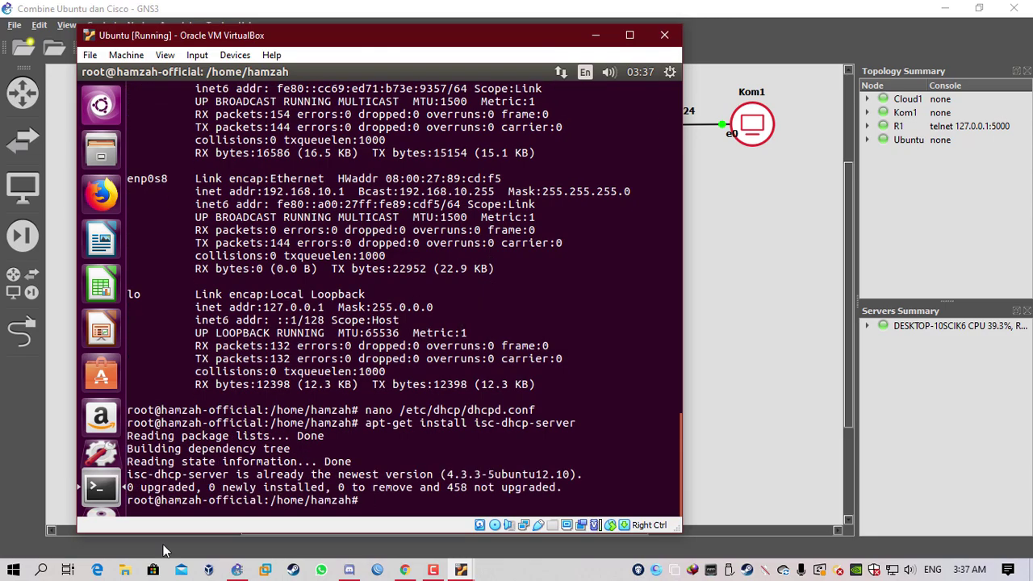
pyautogui.moveTo(128, 423); pyautogui.dragTo(423, 516)
pyautogui.click(435, 509)
# - Open /etc/dhcp/dhcpd.conf in nano again for editing
pyautogui.press('Up')
pyautogui.press('Up')
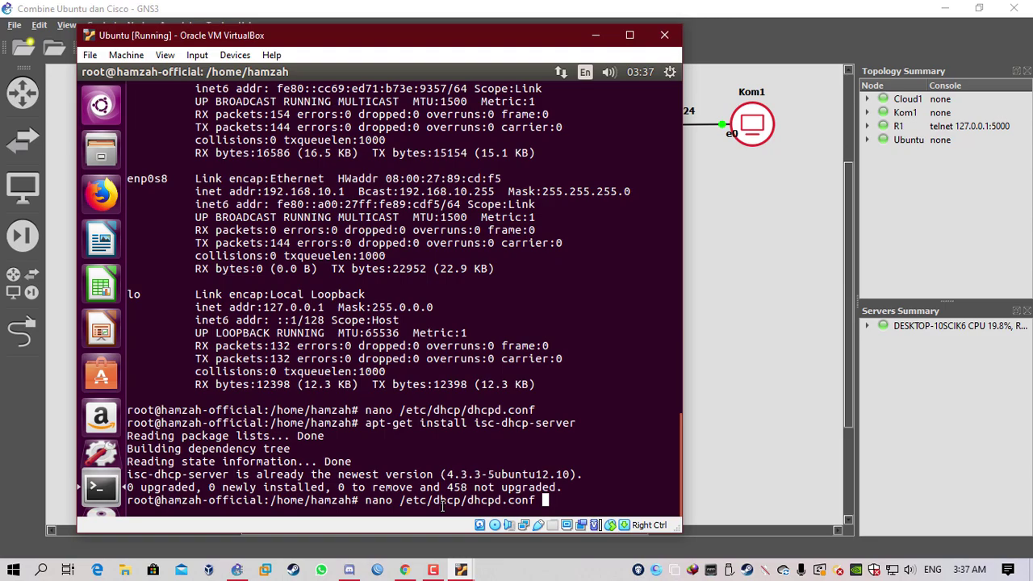
pyautogui.press('Return')
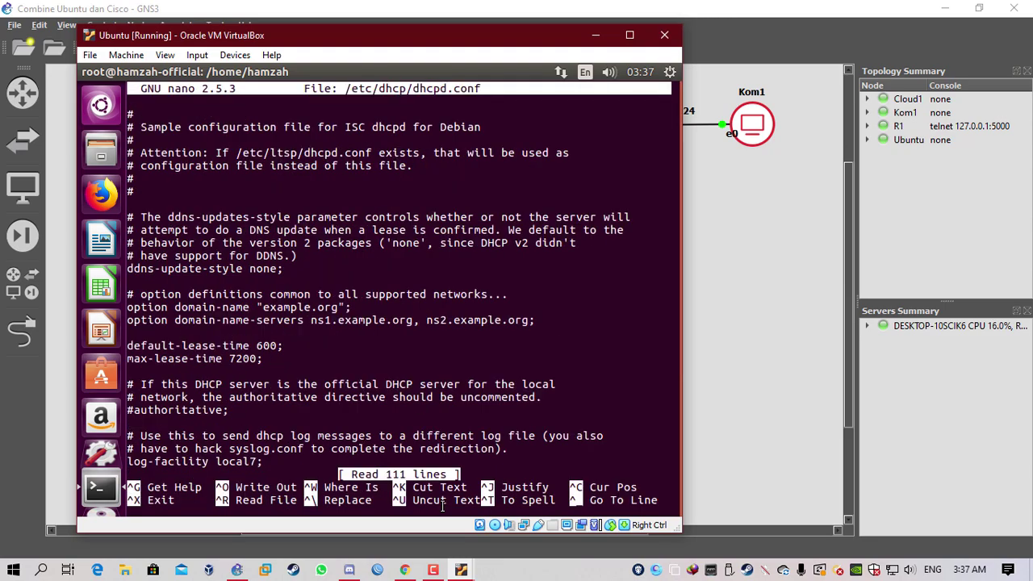
# - Uncomment the whole internal subnet block, from the subnet 10.5.5.0 declaration through its closing brace
pyautogui.press('Down')
pyautogui.press('Down')
pyautogui.press('Down')
pyautogui.press('Down')
pyautogui.press('Down')
pyautogui.press('Down')
pyautogui.press('Down')
pyautogui.press('Down')
pyautogui.press('Down')
pyautogui.press('Down')
pyautogui.press('Down')
pyautogui.press('Down')
pyautogui.press('Down')
pyautogui.press('Down')
pyautogui.press('Down')
pyautogui.press('Down')
pyautogui.press('Down')
pyautogui.press('Down')
pyautogui.press('Down')
pyautogui.press('Down')
pyautogui.press('Down')
pyautogui.press('Down')
pyautogui.press('Down')
pyautogui.press('Down')
pyautogui.press('Down')
pyautogui.press('Down')
pyautogui.press('Down')
pyautogui.press('Down')
pyautogui.press('Down')
pyautogui.press('Down')
pyautogui.press('Down')
pyautogui.press('Down')
pyautogui.press('Down')
pyautogui.press('Down')
pyautogui.press('Down')
pyautogui.press('Down')
pyautogui.press('Down')
pyautogui.press('Down')
pyautogui.press('Down')
pyautogui.press('Down')
pyautogui.press('Up')
pyautogui.press('Up')
pyautogui.press('Up')
pyautogui.press('Up')
pyautogui.press('Up')
pyautogui.press('Up')
pyautogui.press('Down')
pyautogui.press('Up')
pyautogui.press('Delete')
pyautogui.press('Down')
pyautogui.press('Delete')
pyautogui.press('Down')
pyautogui.press('Delete')
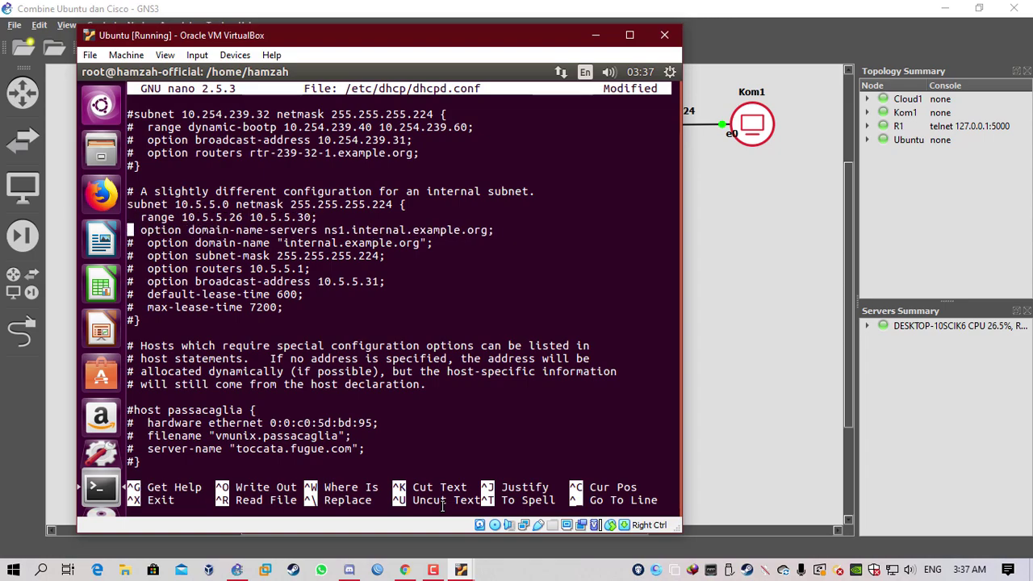
pyautogui.press('Down')
pyautogui.press('Delete')
pyautogui.press('Down')
pyautogui.press('Delete')
pyautogui.press('Down')
pyautogui.press('Delete')
pyautogui.press('Down')
pyautogui.press('Delete')
pyautogui.press('Down')
pyautogui.press('Delete')
pyautogui.press('Down')
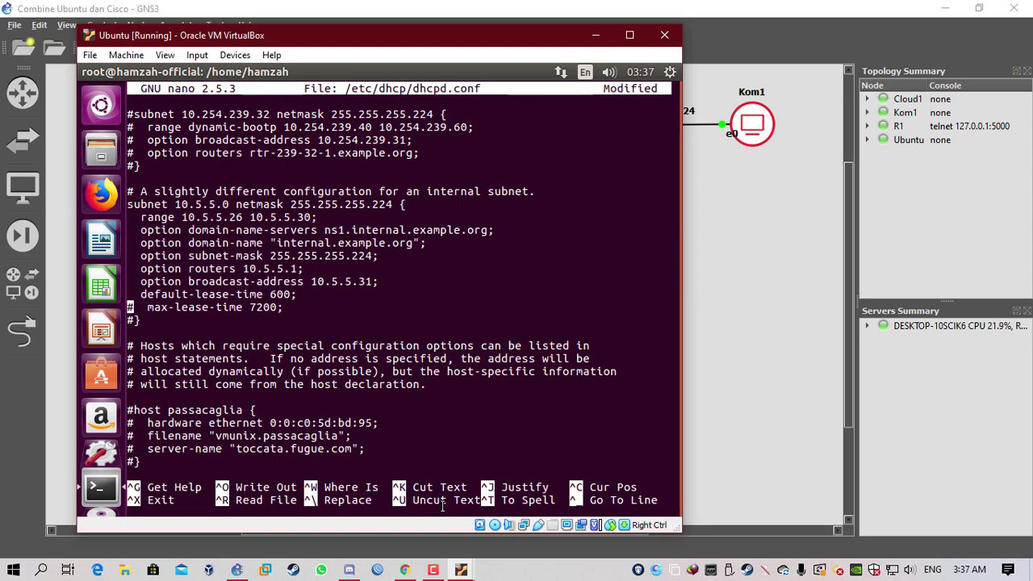
pyautogui.press('Delete')
pyautogui.press('Down')
pyautogui.press('Delete')
pyautogui.press('Down')
# - Change the network address in the uncommented subnet declaration to 192.168.10.0
pyautogui.press('Up')
pyautogui.press('Up')
pyautogui.press('Up')
pyautogui.press('Up')
pyautogui.press('Up')
pyautogui.press('Up')
pyautogui.press('Up')
pyautogui.press('Up')
pyautogui.press('Up')
pyautogui.press('Up')
pyautogui.press('Up')
pyautogui.press('Up')
pyautogui.press('Up')
pyautogui.press('Down')
pyautogui.press('Down')
pyautogui.press('Down')
pyautogui.press('Right')
pyautogui.press('Right')
pyautogui.press('Right')
pyautogui.press('Right')
pyautogui.press('Right')
pyautogui.press('Right')
pyautogui.press('Right')
pyautogui.press('Right')
pyautogui.press('Right')
pyautogui.press('Right')
pyautogui.press('Right')
pyautogui.press('Right')
pyautogui.press('Right')
pyautogui.press('Right')
pyautogui.press('Right')
pyautogui.press('Right')
pyautogui.press('BackSpace')
pyautogui.press('BackSpace')
pyautogui.press('BackSpace')
pyautogui.press('BackSpace')
pyautogui.press('BackSpace')
pyautogui.press('BackSpace')
pyautogui.press('BackSpace')
pyautogui.press('BackSpace')
pyautogui.write('92.168.10.0')
# - Set the netmask on the 192.168.10.0 subnet declaration line to 255.255.255.0
pyautogui.press('Right')
pyautogui.press('Right')
pyautogui.press('Right')
pyautogui.press('Right')
pyautogui.press('Right')
pyautogui.press('Right')
pyautogui.press('Right')
pyautogui.press('Right')
pyautogui.press('Right')
pyautogui.press('Right')
pyautogui.press('Right')
pyautogui.press('Right')
pyautogui.press('Right')
pyautogui.press('Right')
pyautogui.press('Right')
pyautogui.press('Right')
pyautogui.press('Right')
pyautogui.press('Right')
pyautogui.press('Right')
pyautogui.press('Right')
pyautogui.press('Right')
pyautogui.press('Right')
pyautogui.press('BackSpace')
pyautogui.press('BackSpace')
pyautogui.press('BackSpace')
pyautogui.write('0')
pyautogui.press('Right')
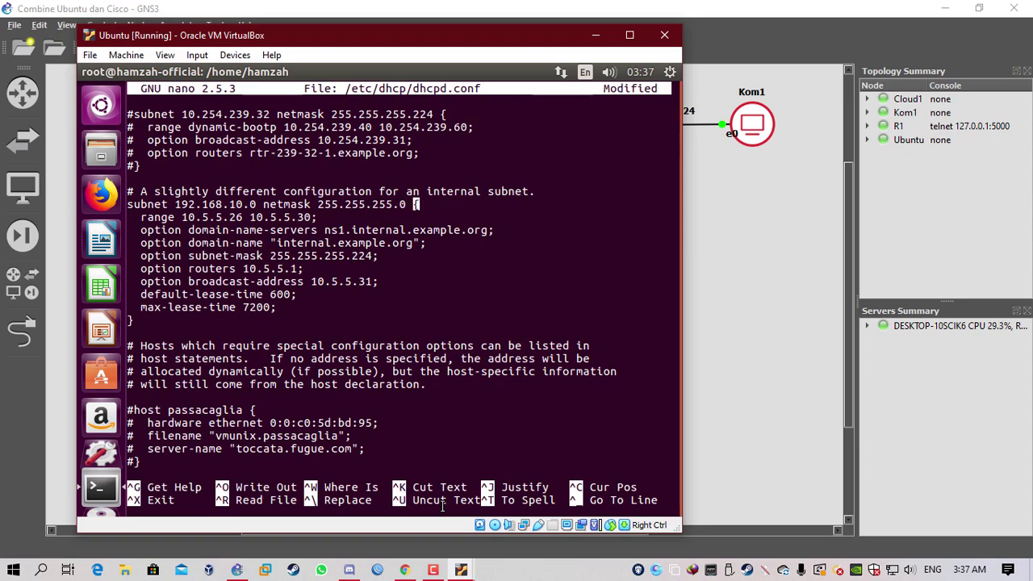
# - Set the address range in the 192.168.10.0 subnet block to 192.168.10.2 192.168.10.10
pyautogui.press('Down')
pyautogui.press('Left')
pyautogui.press('BackSpace')
pyautogui.press('BackSpace')
pyautogui.press('BackSpace')
pyautogui.press('BackSpace')
pyautogui.press('BackSpace')
pyautogui.press('BackSpace')
pyautogui.press('BackSpace')
pyautogui.press('BackSpace')
pyautogui.press('BackSpace')
pyautogui.press('BackSpace')
pyautogui.press('BackSpace')
pyautogui.press('BackSpace')
pyautogui.press('BackSpace')
pyautogui.press('BackSpace')
pyautogui.press('BackSpace')
pyautogui.press('BackSpace')
pyautogui.press('BackSpace')
pyautogui.press('BackSpace')
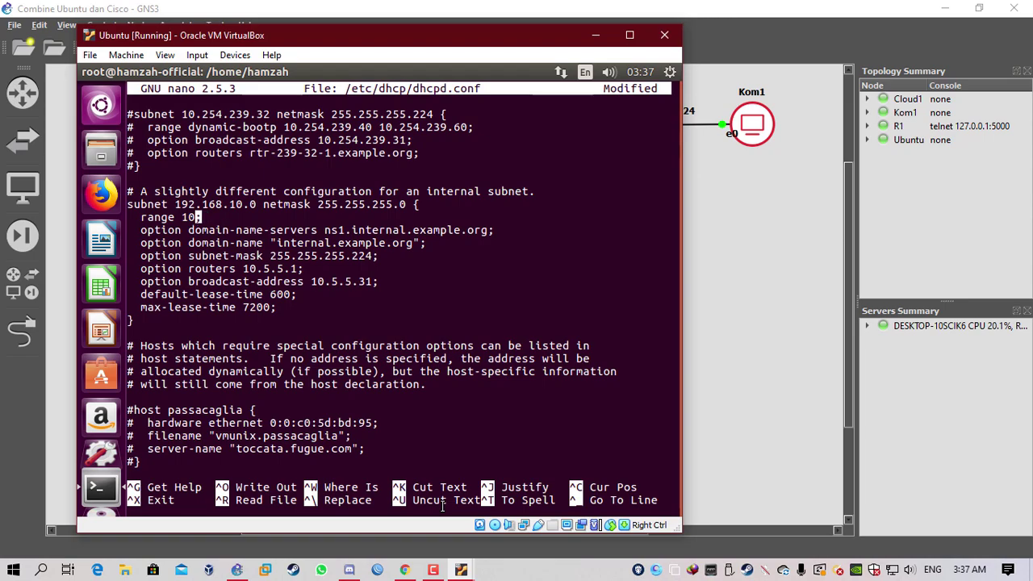
pyautogui.write('92.168.10.2 192.1687')
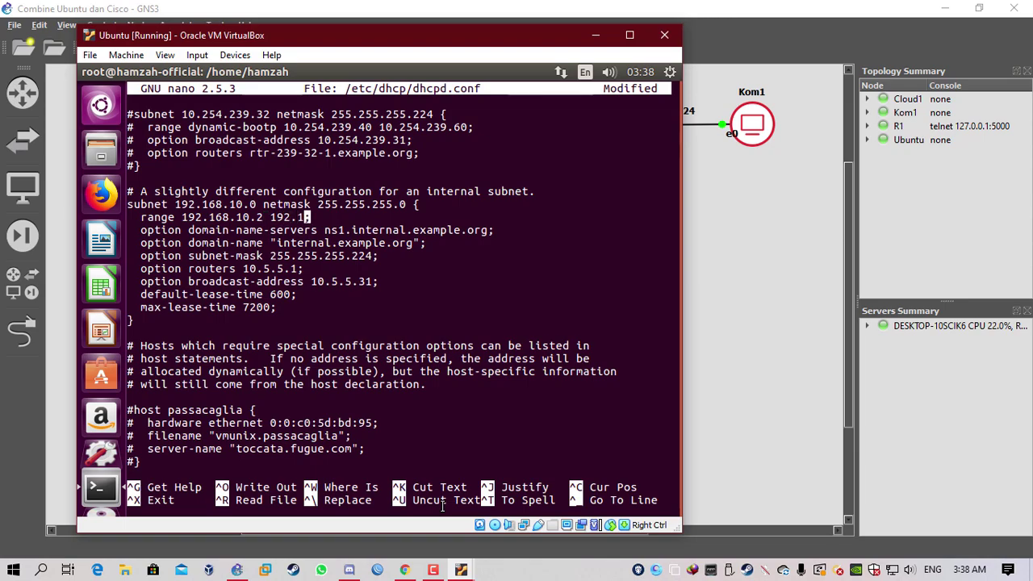
pyautogui.press('BackSpace')
pyautogui.write('.1.')
pyautogui.press('BackSpace')
pyautogui.write('0.10')
# - Set the subnet block's domain-name-servers option to 8.8.8.8
pyautogui.press('Down')
pyautogui.press('Right')
pyautogui.press('Right')
pyautogui.press('Right')
pyautogui.press('Right')
pyautogui.press('Right')
pyautogui.press('Right')
pyautogui.press('Right')
pyautogui.press('Right')
pyautogui.press('Right')
pyautogui.press('Down')
pyautogui.press('Up')
pyautogui.press('Right')
pyautogui.press('Right')
pyautogui.press('Right')
pyautogui.press('Right')
pyautogui.press('Right')
pyautogui.press('Right')
pyautogui.press('Right')
pyautogui.press('Right')
pyautogui.press('Right')
pyautogui.press('BackSpace')
pyautogui.press('BackSpace')
pyautogui.press('BackSpace')
pyautogui.press('BackSpace')
pyautogui.press('BackSpace')
pyautogui.press('BackSpace')
pyautogui.press('BackSpace')
pyautogui.press('BackSpace')
pyautogui.press('BackSpace')
pyautogui.press('BackSpace')
pyautogui.press('BackSpace')
pyautogui.press('BackSpace')
pyautogui.press('BackSpace')
pyautogui.press('BackSpace')
pyautogui.press('BackSpace')
pyautogui.press('BackSpace')
pyautogui.press('BackSpace')
pyautogui.press('BackSpace')
pyautogui.press('BackSpace')
pyautogui.press('BackSpace')
pyautogui.press('BackSpace')
pyautogui.press('BackSpace')
pyautogui.press('BackSpace')
pyautogui.write('8.8.8.8')
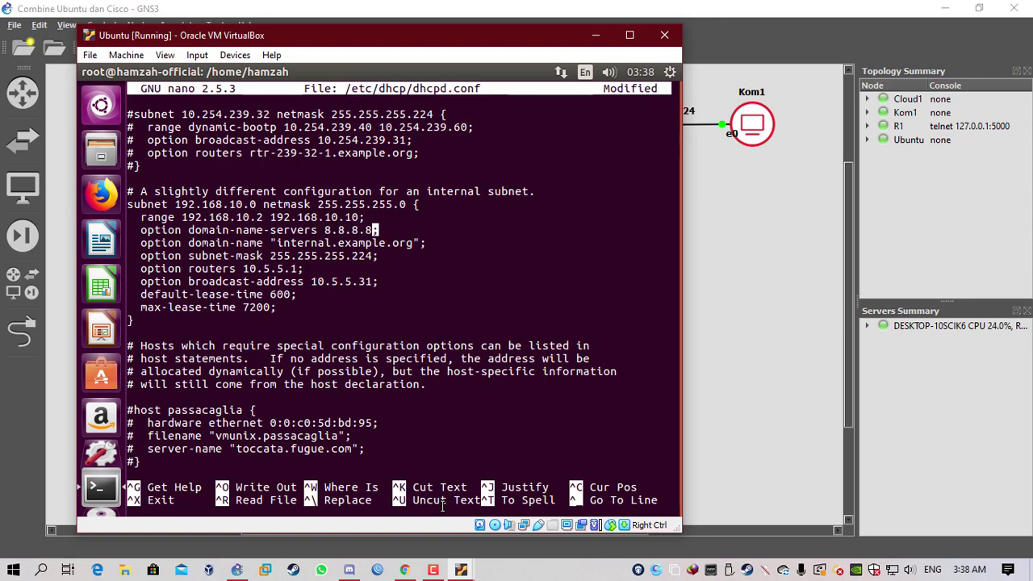
# - Set the subnet-mask option in the subnet block to 255.255.255.0
pyautogui.press('Down')
pyautogui.press('Down')
pyautogui.press('Right')
pyautogui.press('BackSpace')
pyautogui.press('BackSpace')
pyautogui.press('BackSpace')
pyautogui.press('Right')
pyautogui.press('Left')
pyautogui.write('0')
# - Set the routers option in the subnet block to 192.168.10.1
pyautogui.press('Down')
pyautogui.press('BackSpace')
pyautogui.press('BackSpace')
pyautogui.press('BackSpace')
pyautogui.press('BackSpace')
pyautogui.press('BackSpace')
pyautogui.press('BackSpace')
pyautogui.press('BackSpace')
pyautogui.write('92.168.10.1')
# - Set the subnet block's broadcast-address option to 192.168.10.255
pyautogui.press('Right')
pyautogui.press('Right')
pyautogui.press('Right')
pyautogui.press('Right')
pyautogui.press('Right')
pyautogui.press('Right')
pyautogui.press('Right')
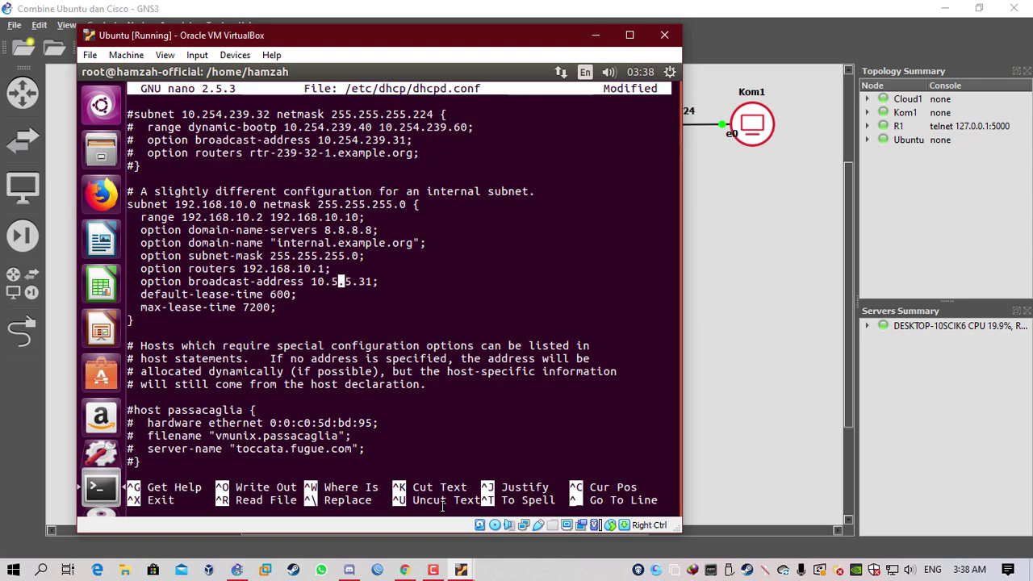
pyautogui.press('BackSpace')
pyautogui.press('BackSpace')
pyautogui.press('BackSpace')
pyautogui.press('BackSpace')
pyautogui.press('BackSpace')
pyautogui.press('BackSpace')
pyautogui.press('BackSpace')
pyautogui.press('BackSpace')
pyautogui.write('92.168.1')
pyautogui.write('0.25')
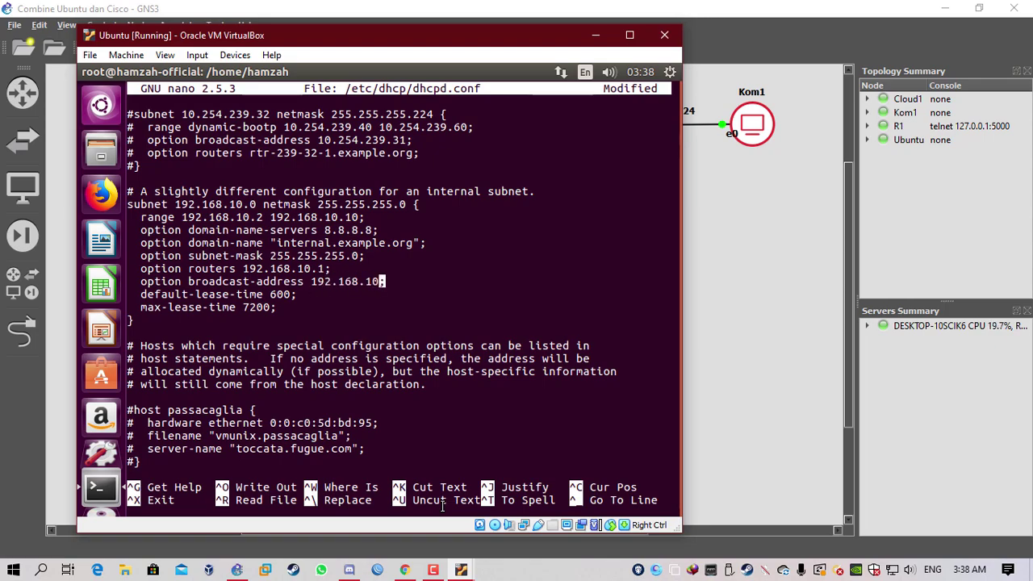
pyautogui.write('5')
# - Save the changes to /etc/dhcp/dhcpd.conf under the same file name and exit nano
pyautogui.hotkey('ctrl', 'x')
pyautogui.press('y')
pyautogui.press('Return')
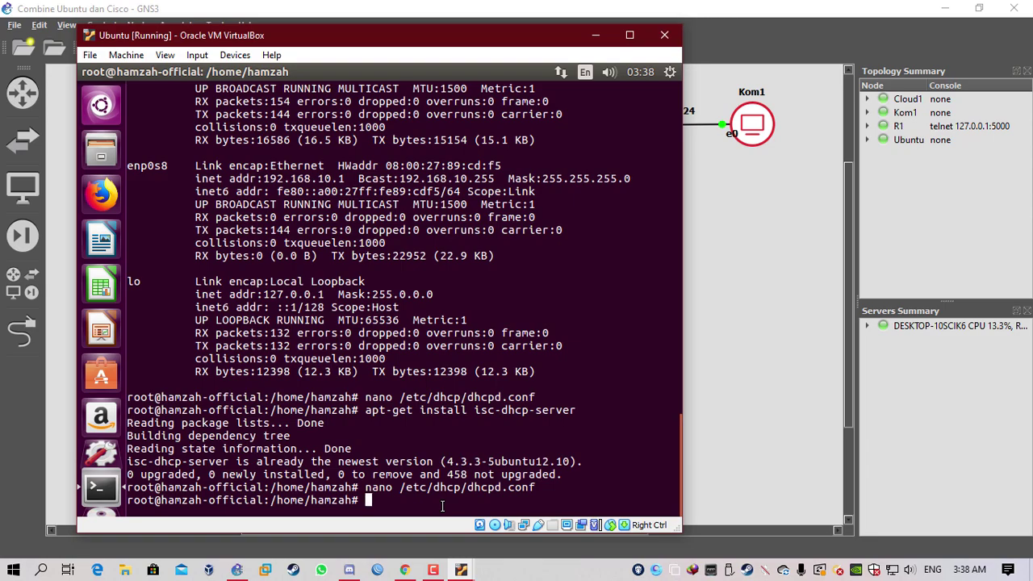
# - Restart the DHCP service by running /etc/init.d/isc-dhcp-server restart
pyautogui.write('/etc/init.d/is')
pyautogui.press('Tab')
pyautogui.write('restart')
pyautogui.press('BackSpace')
pyautogui.press('BackSpace')
pyautogui.press('BackSpace')
pyautogui.press('BackSpace')
pyautogui.write('tart')
pyautogui.press('Return')
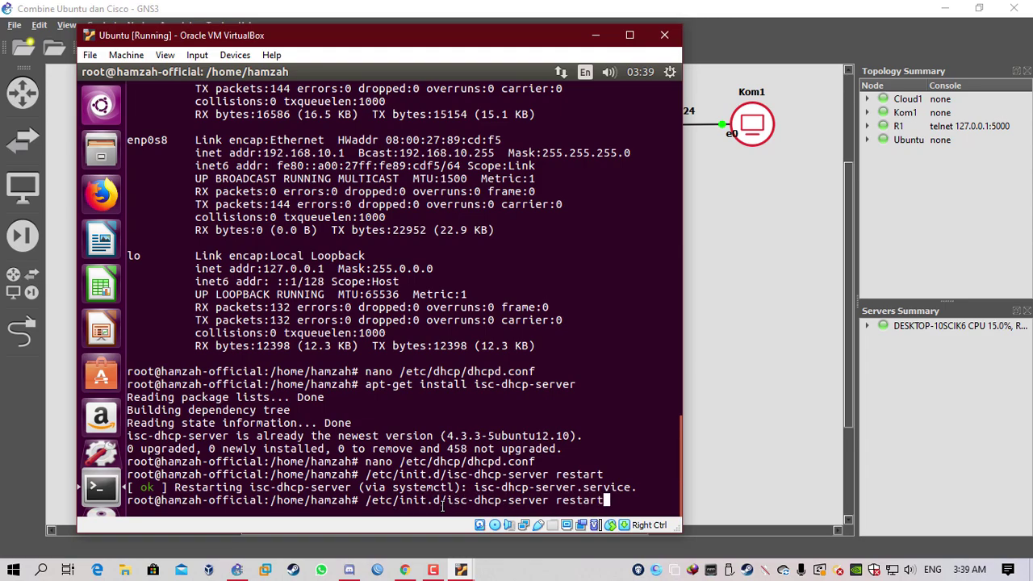
# - Open /etc/sysctl.conf in nano for editing
pyautogui.write('nano /e')
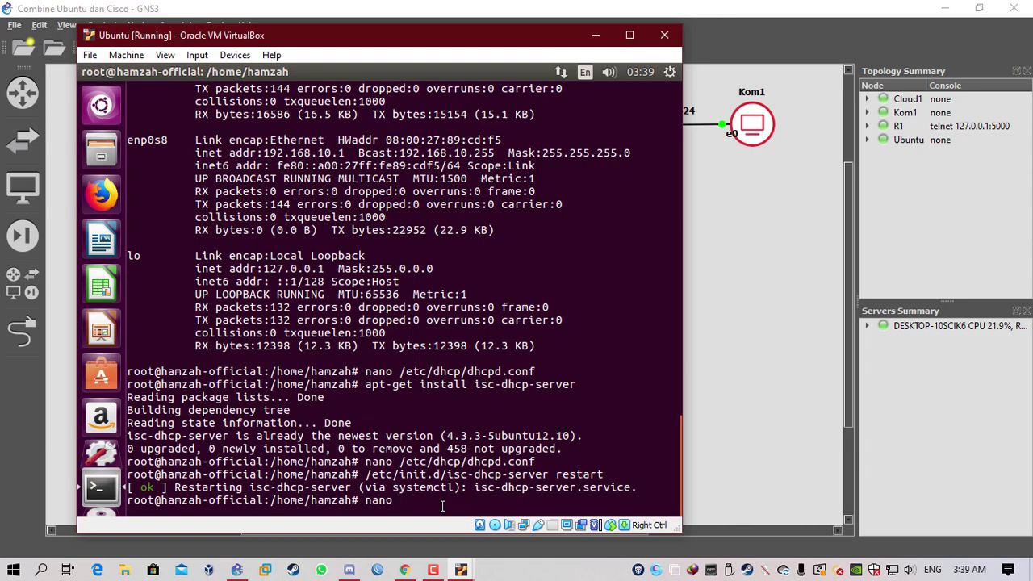
pyautogui.press('Tab')
pyautogui.write('sys')
pyautogui.press('Tab')
pyautogui.write('c')
pyautogui.press('Tab')
pyautogui.press('Return')
# - Uncomment the net.ipv4.ip_forward=1 line in /etc/sysctl.conf to enable IPv4 packet forwarding
pyautogui.press('Down')
pyautogui.press('Down')
pyautogui.press('Down')
pyautogui.press('Down')
pyautogui.press('Down')
pyautogui.press('Down')
pyautogui.press('Down')
pyautogui.press('Down')
pyautogui.press('Down')
pyautogui.press('Down')
pyautogui.press('Down')
pyautogui.press('Down')
pyautogui.press('Down')
pyautogui.press('Down')
pyautogui.press('Down')
pyautogui.press('Down')
pyautogui.press('Down')
pyautogui.press('Down')
pyautogui.press('Down')
pyautogui.press('Down')
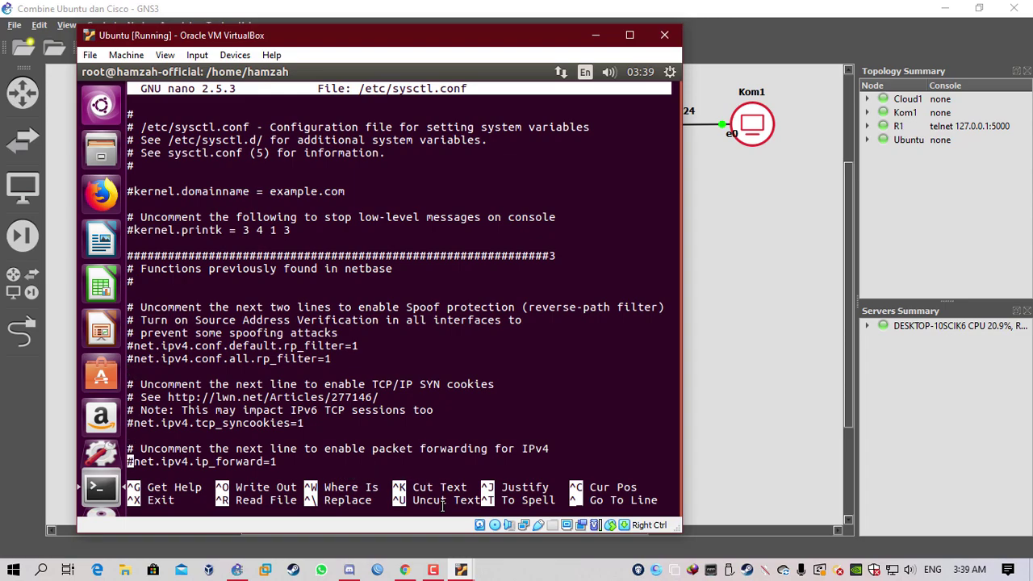
pyautogui.press('Down')
pyautogui.press('Down')
pyautogui.press('Down')
pyautogui.press('Down')
pyautogui.press('Down')
pyautogui.press('Down')
pyautogui.press('Down')
pyautogui.press('Up')
pyautogui.press('Up')
pyautogui.press('Up')
pyautogui.press('Up')
pyautogui.press('Up')
pyautogui.press('Up')
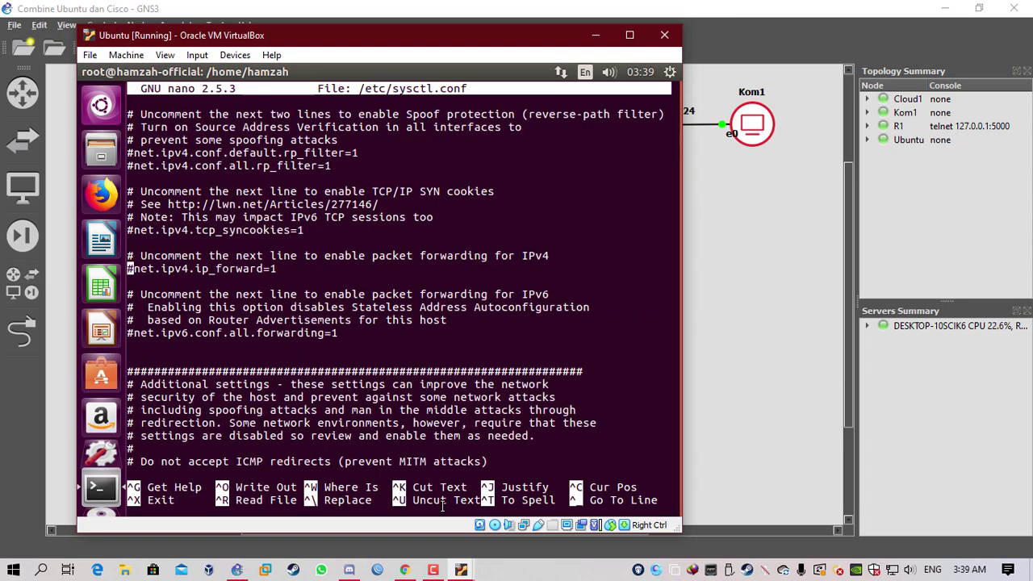
pyautogui.press('Delete')
# - Save /etc/sysctl.conf under the same file name, exit nano, and apply the settings with sysctl -p
pyautogui.hotkey('ctrl', 'x')
pyautogui.press('y')
pyautogui.press('Return')
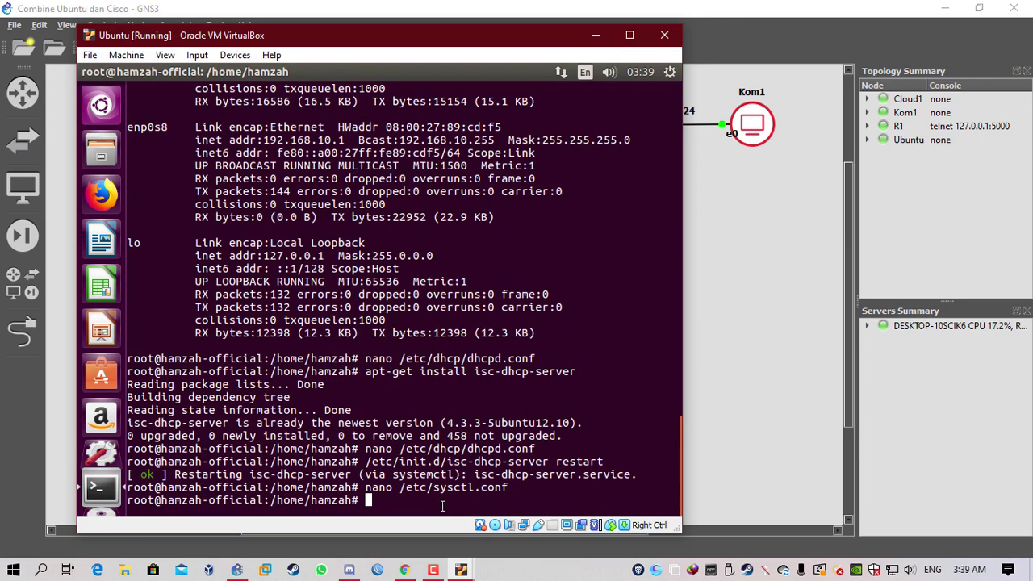
pyautogui.write('sysctl -p')
pyautogui.press('Return')
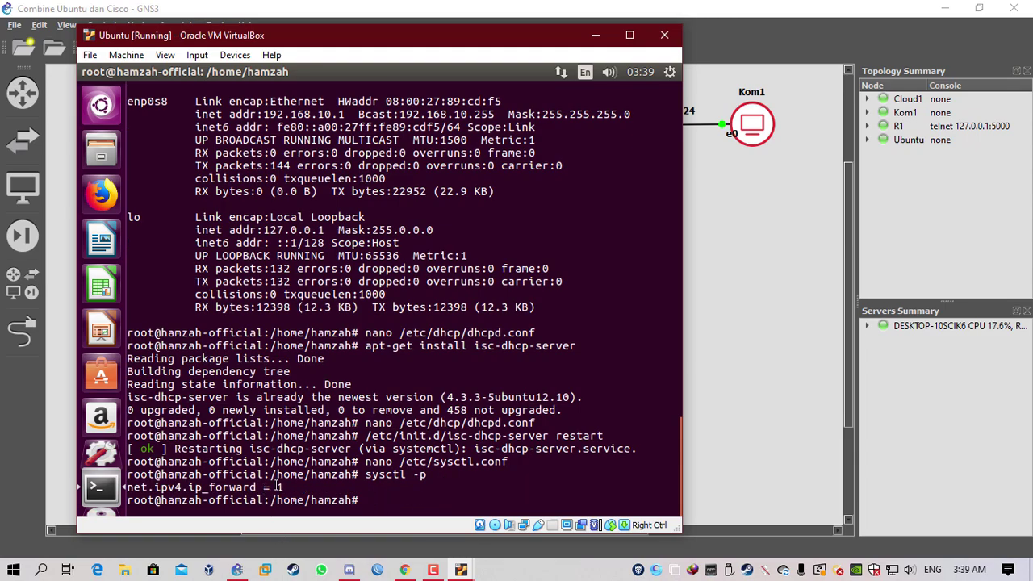
pyautogui.moveTo(282, 487); pyautogui.dragTo(127, 487)
# - Add the NAT rule by running iptables -t nat -A POSTROUTING -o enp0s3 -j MASQUERADE
pyautogui.click(386, 499)
pyautogui.write('iptables -t nat -A POS')
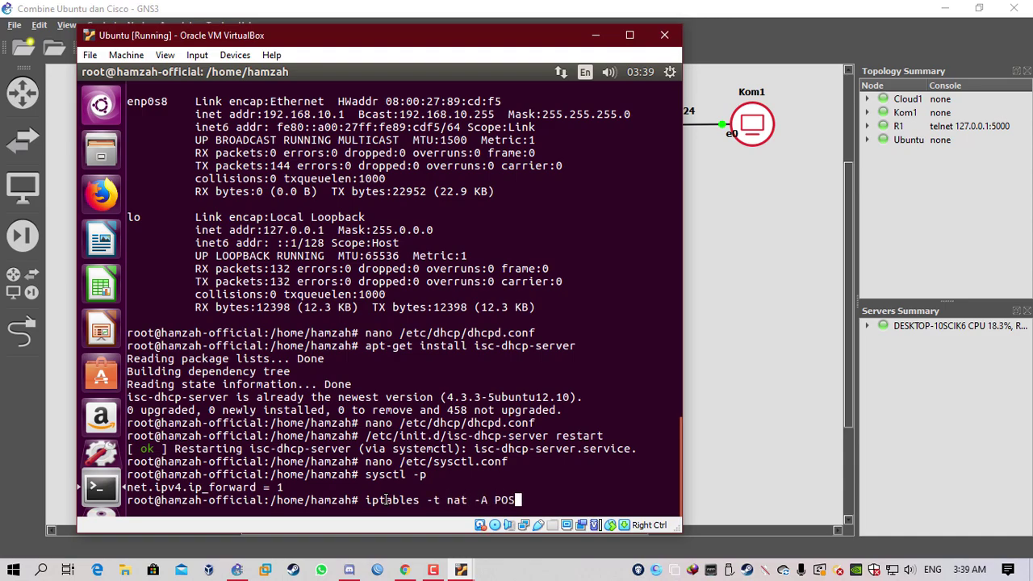
pyautogui.write('TROUTING ')
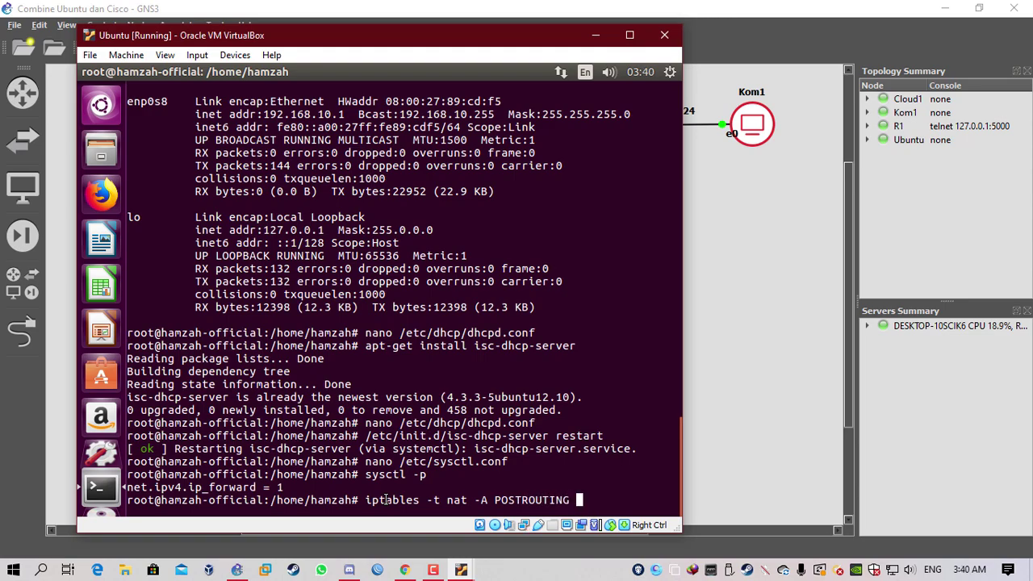
pyautogui.write('-o enp0s3')
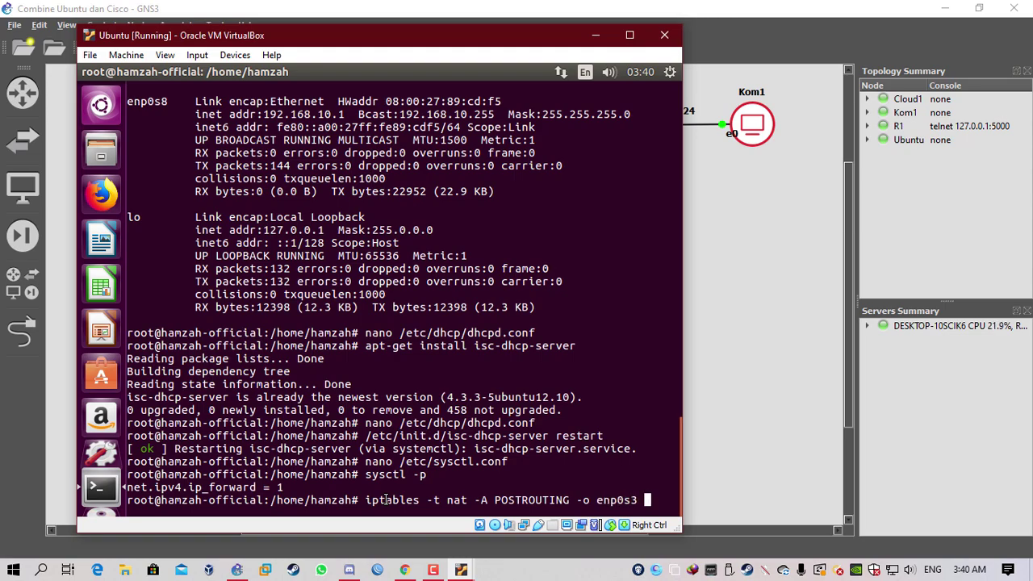
pyautogui.write(' -j MASQUERADE')
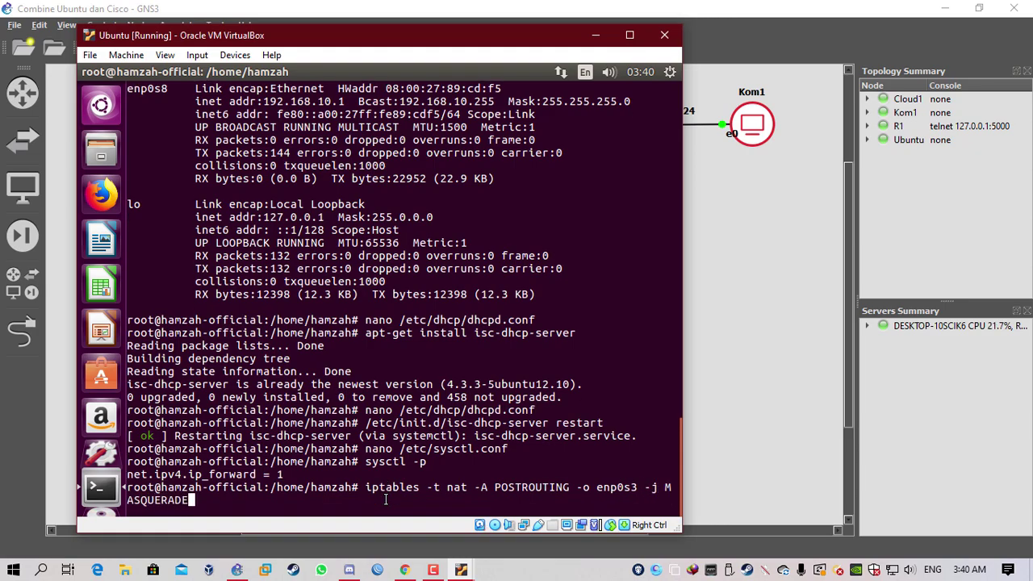
pyautogui.press('Return')
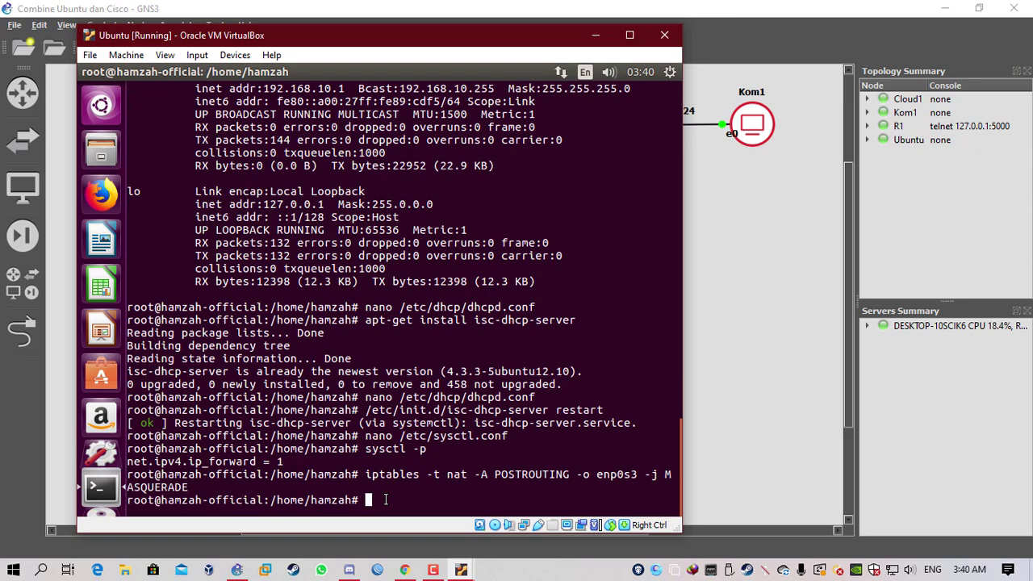
# - List the NAT table rules with iptables -t nat -L and examine the POSTROUTING chain
pyautogui.write('iptables -t nat -L')
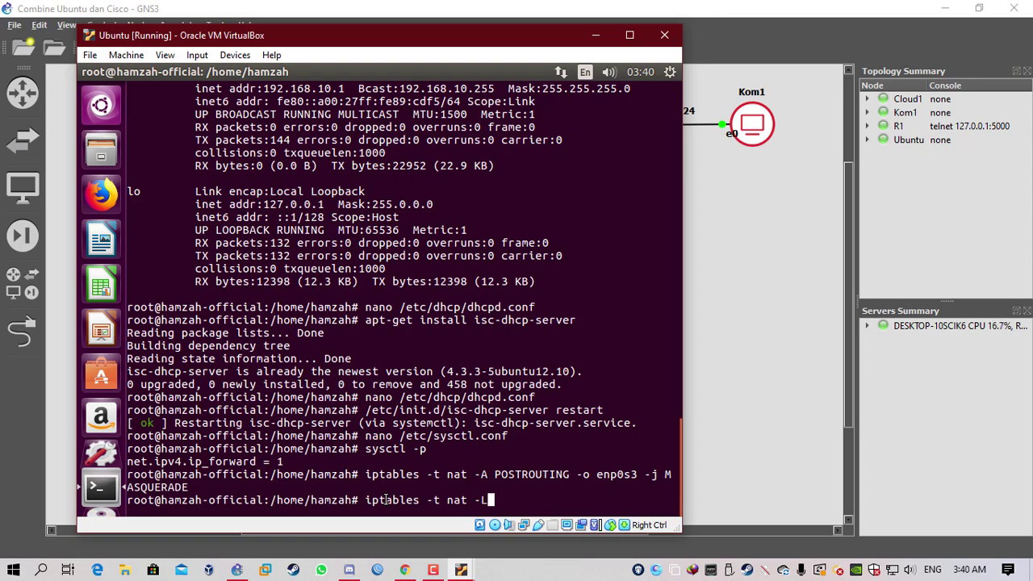
pyautogui.press('Return')
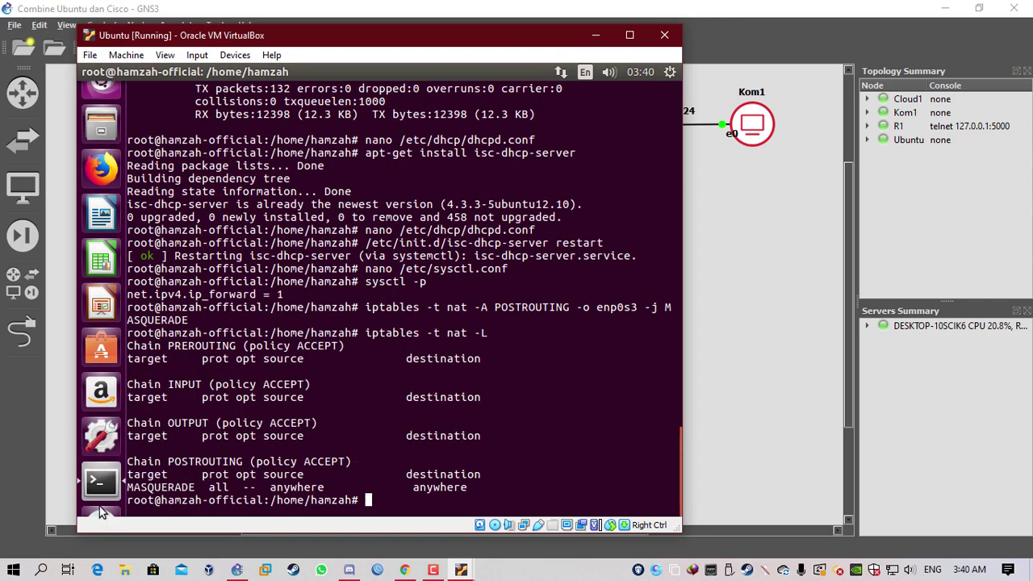
pyautogui.moveTo(128, 487); pyautogui.dragTo(491, 487)
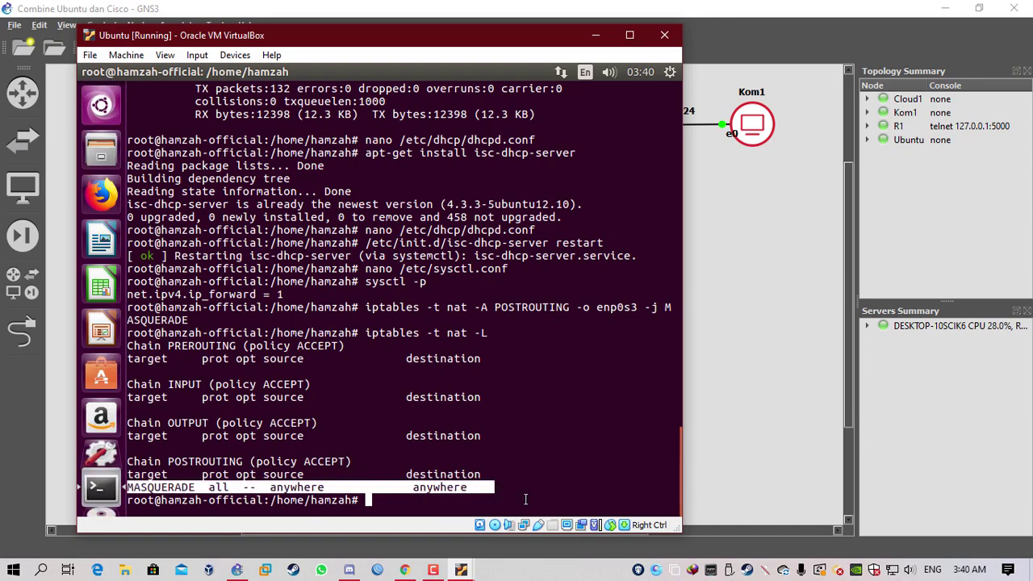
pyautogui.click(518, 514)
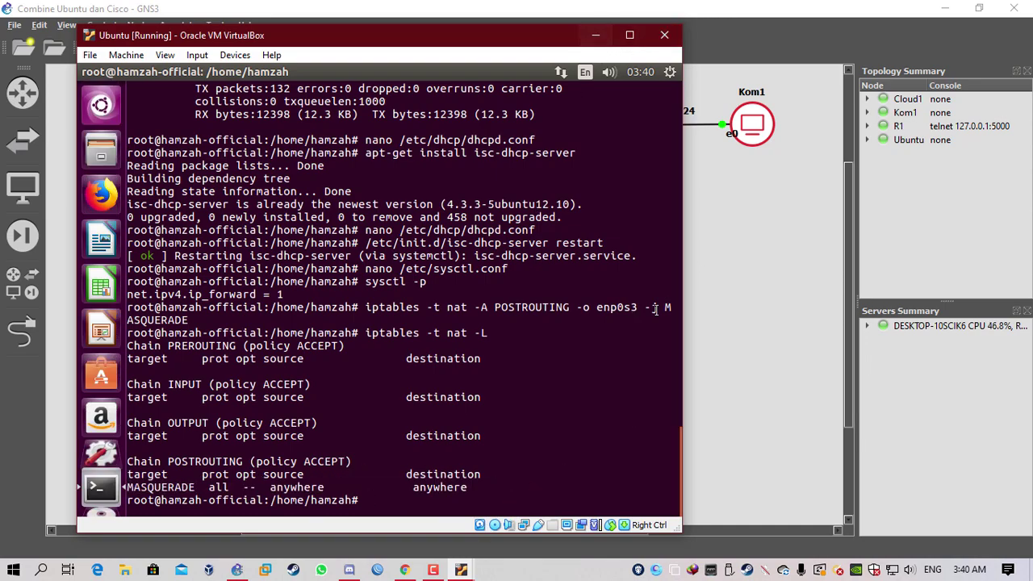
# - Minimize the Ubuntu VM, open router R1's console from the GNS3 topology, and place the enlarged console below the diagram
pyautogui.click(596, 35)
pyautogui.rightClick(562, 123)
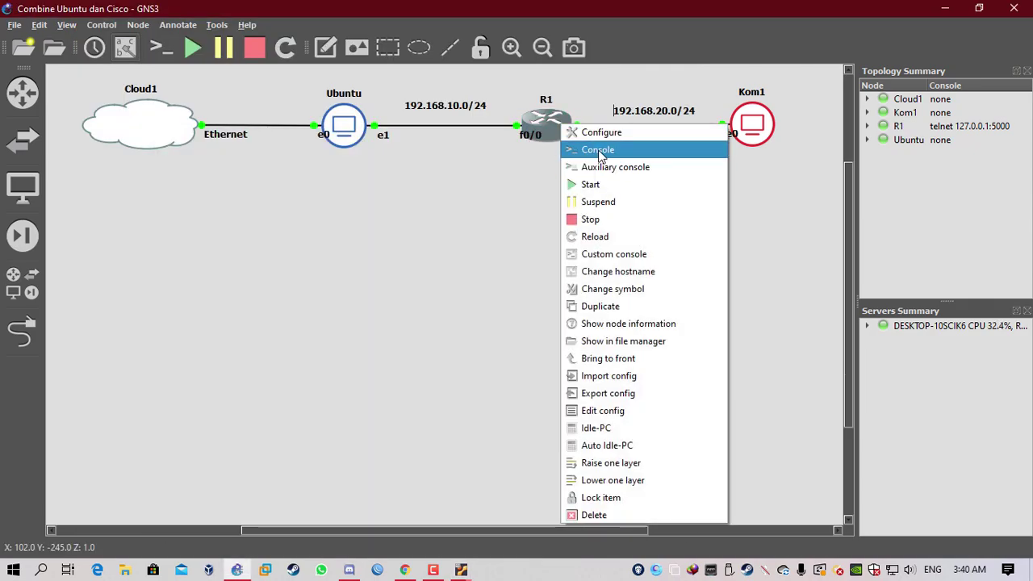
pyautogui.click(589, 149)
pyautogui.moveTo(373, 91); pyautogui.dragTo(604, 106)
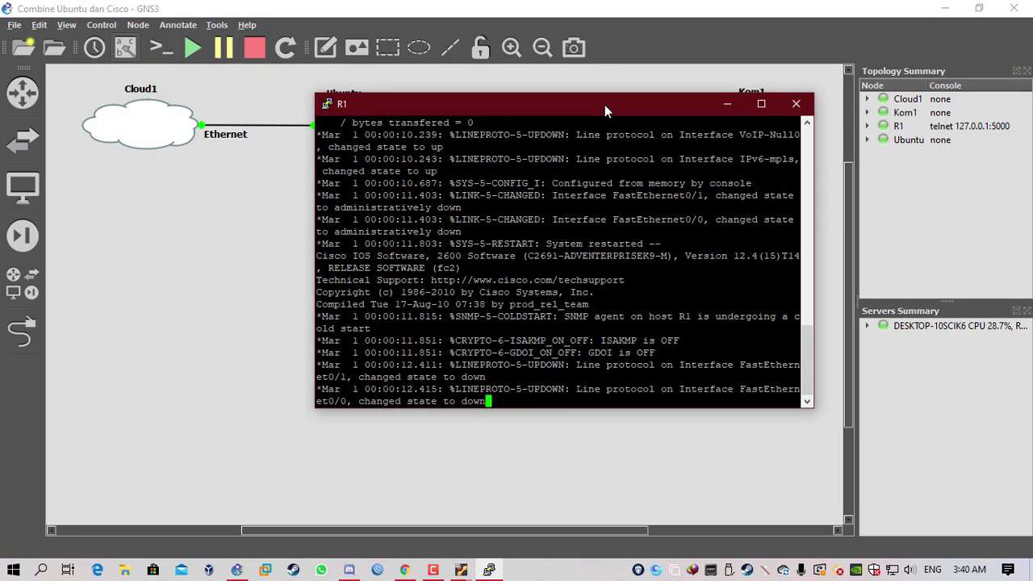
pyautogui.moveTo(810, 409); pyautogui.dragTo(807, 457)
pyautogui.press('Return')
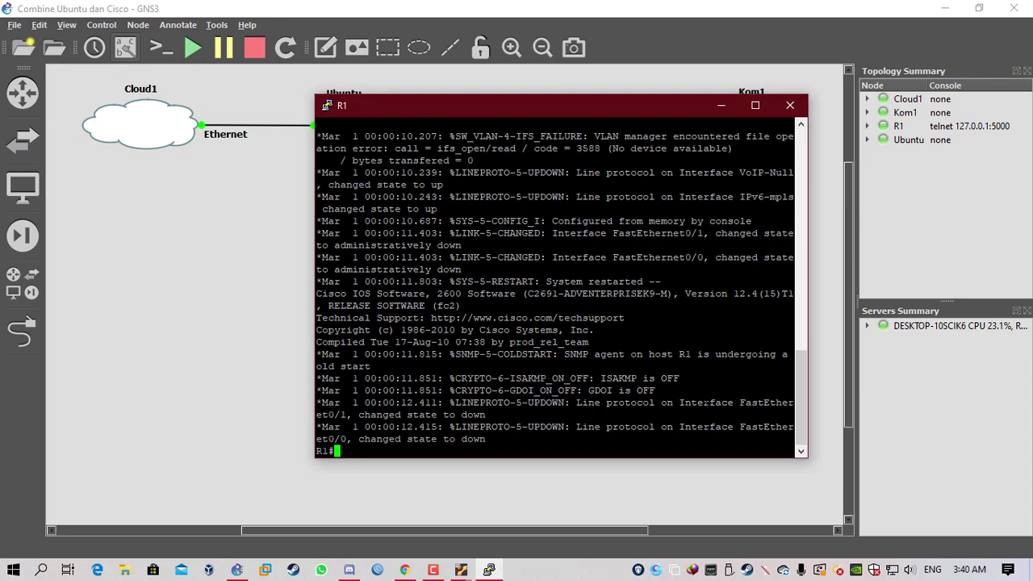
pyautogui.moveTo(612, 114); pyautogui.dragTo(594, 175)
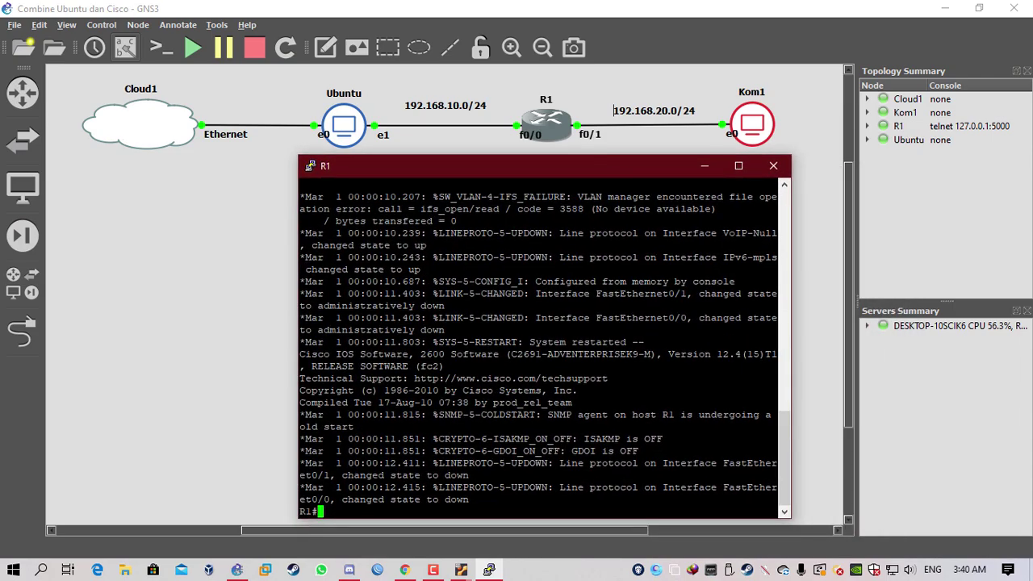
pyautogui.write('con')
pyautogui.press('Tab')
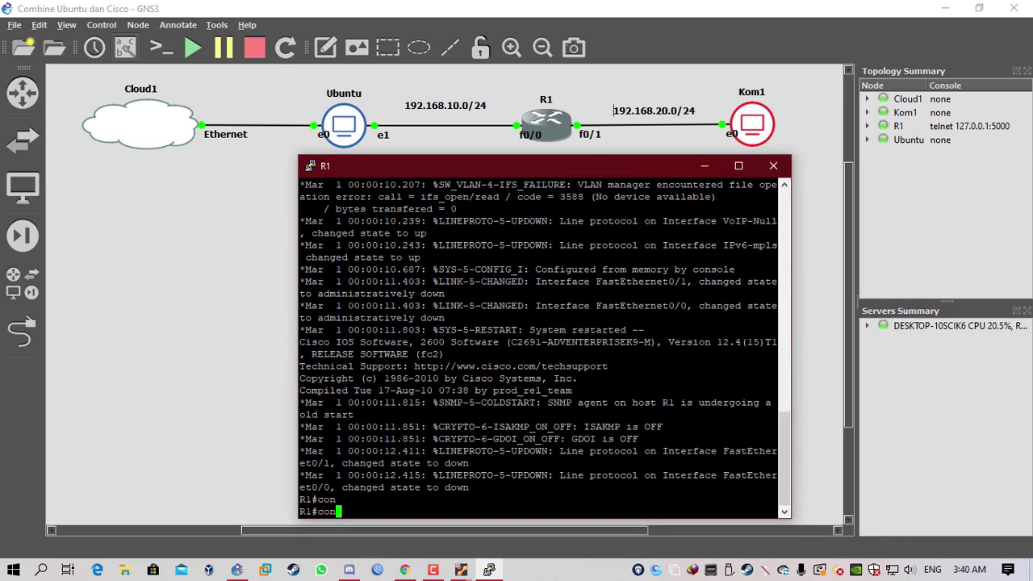
pyautogui.press('BackSpace')
pyautogui.press('BackSpace')
pyautogui.press('BackSpace')
pyautogui.write('exit')
pyautogui.press('Return')
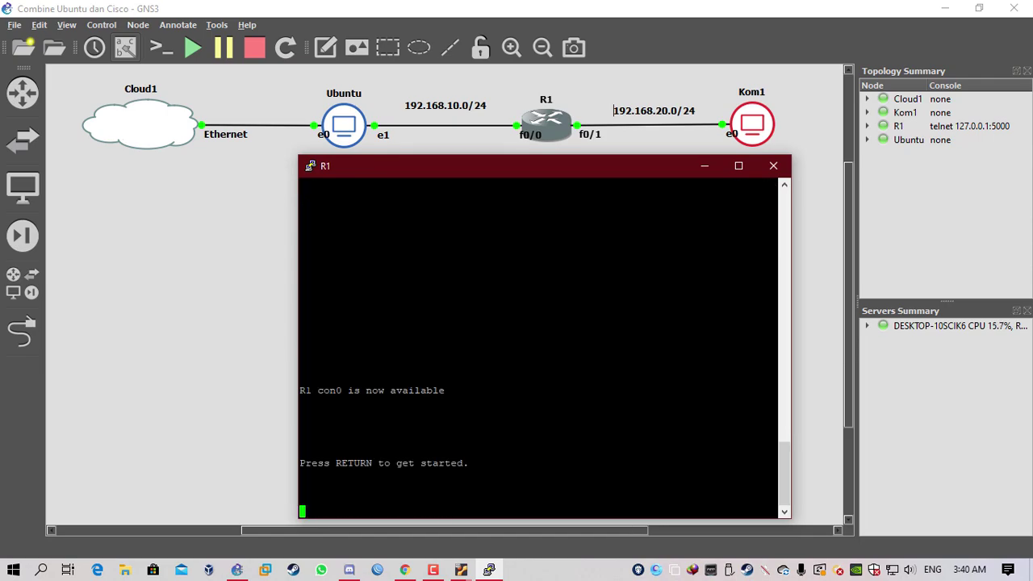
# - Start a new R1 console session and enter global configuration mode with configure terminal
pyautogui.press('Return')
pyautogui.write('conf')
pyautogui.press('Tab')
pyautogui.write('t')
pyautogui.press('Tab')
pyautogui.press('Return')
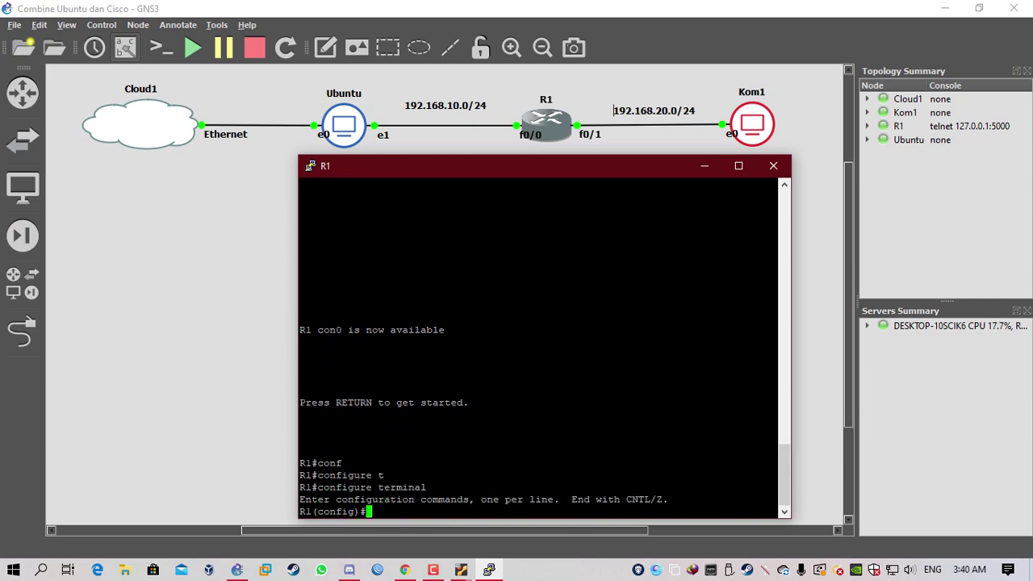
# - Set R1's interface fastEthernet 0/0 to obtain its address with ip address dhcp
pyautogui.write('in')
pyautogui.press('Tab')
pyautogui.write('f')
pyautogui.press('Tab')
pyautogui.write('0/;')
pyautogui.press('BackSpace')
pyautogui.write('0')
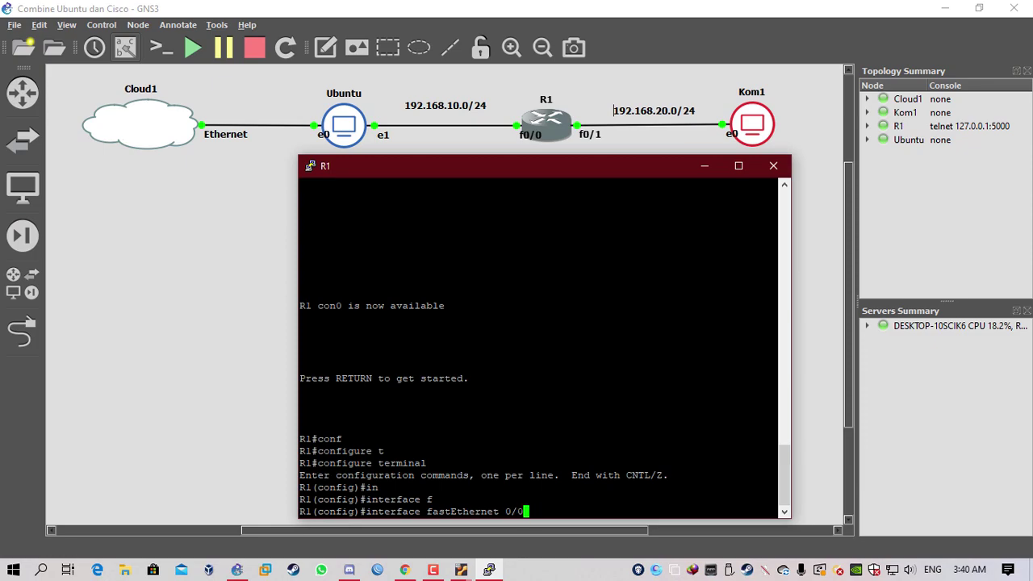
pyautogui.press('Return')
pyautogui.write('ip address dh')
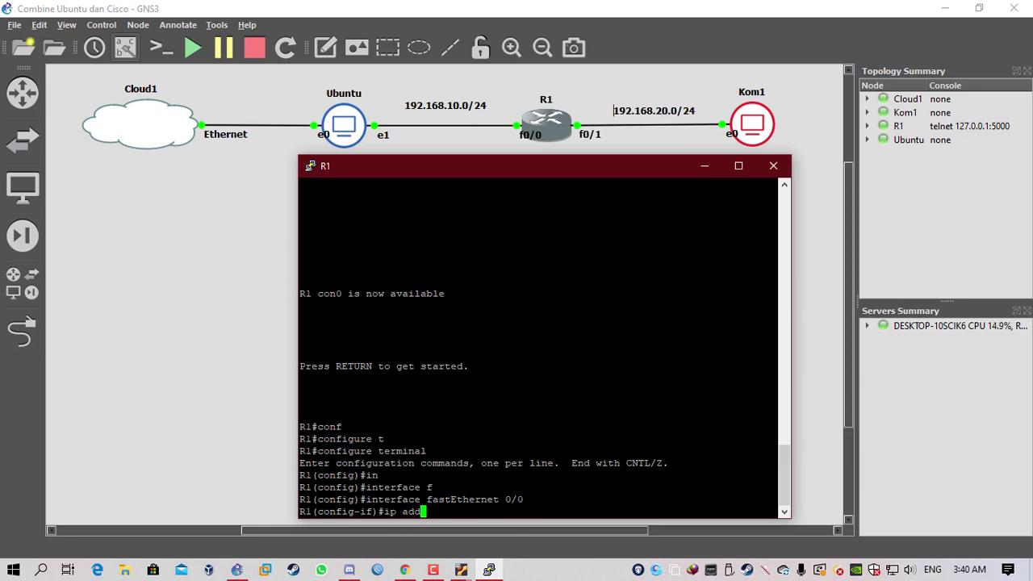
pyautogui.press('Tab')
pyautogui.write('dh')
pyautogui.press('Tab')
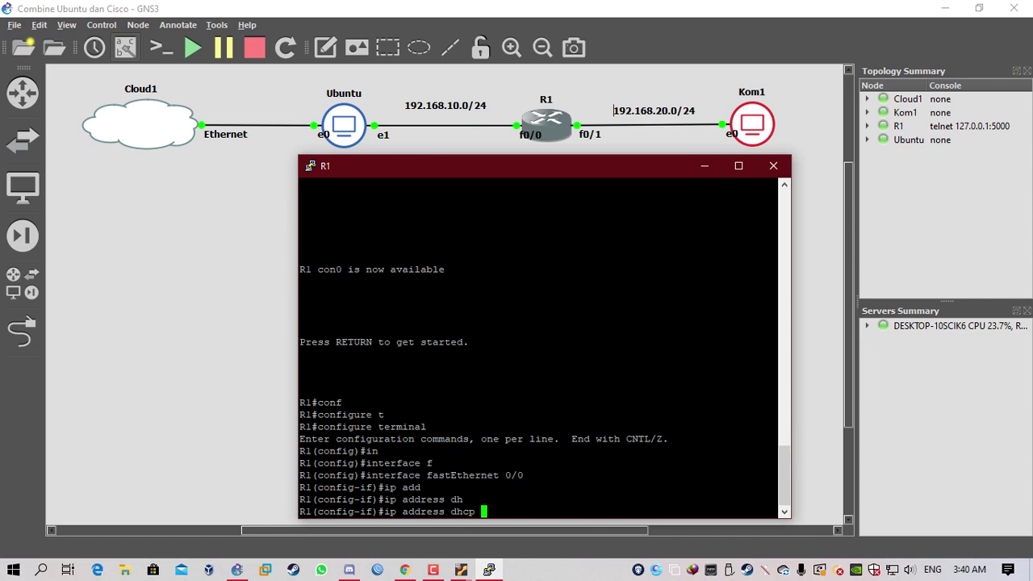
pyautogui.press('Return')
# - Enable fastEthernet 0/0 with no shutdown and return to global configuration mode
pyautogui.write('no sh')
pyautogui.press('Return')
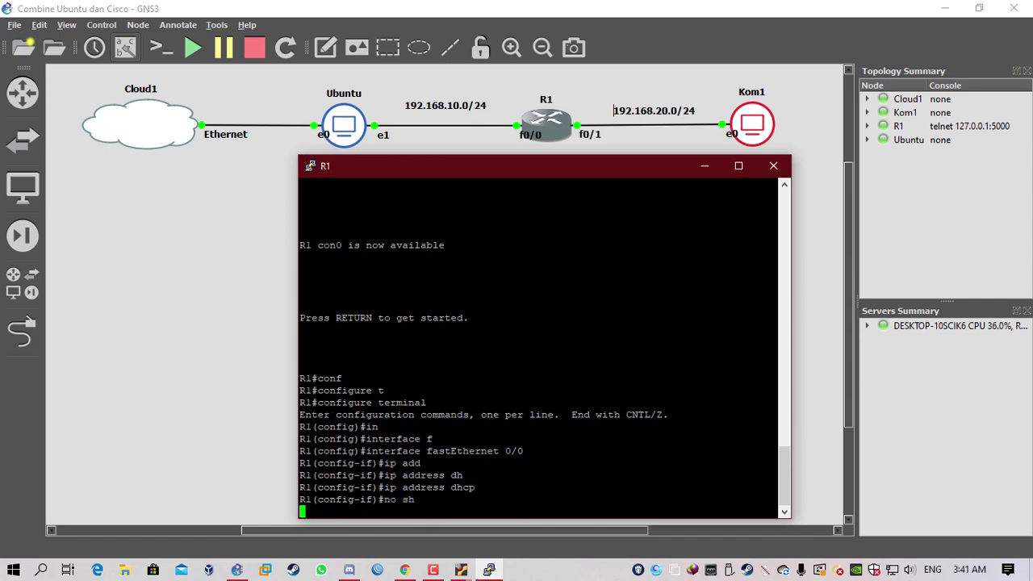
pyautogui.write('ex')
pyautogui.press('Return')
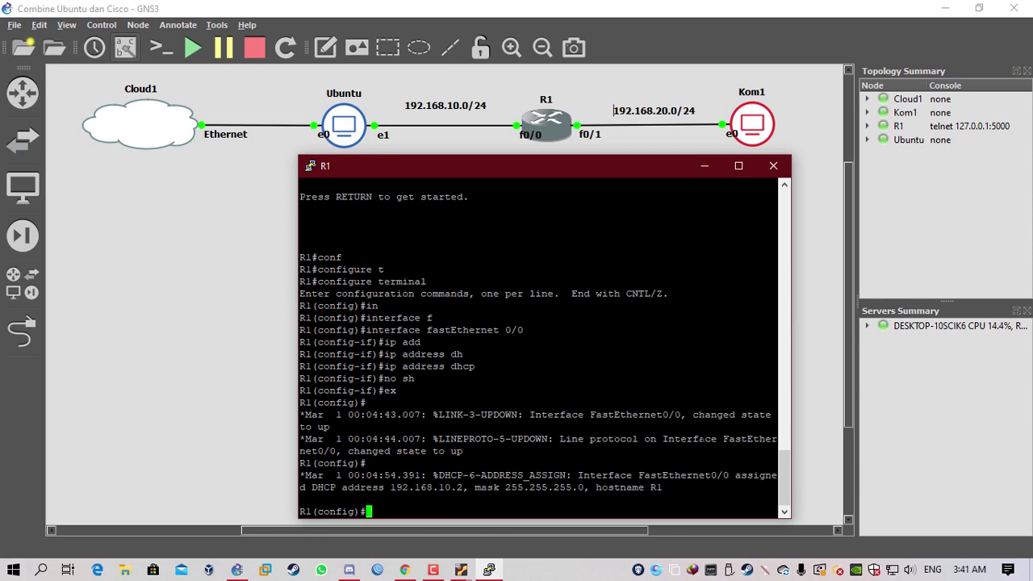
# - Display R1's interface addresses with do sh ip int br and check fastEthernet 0/0
pyautogui.write('do sh ')
pyautogui.write('ip int b')
pyautogui.write('r')
pyautogui.press('Return')
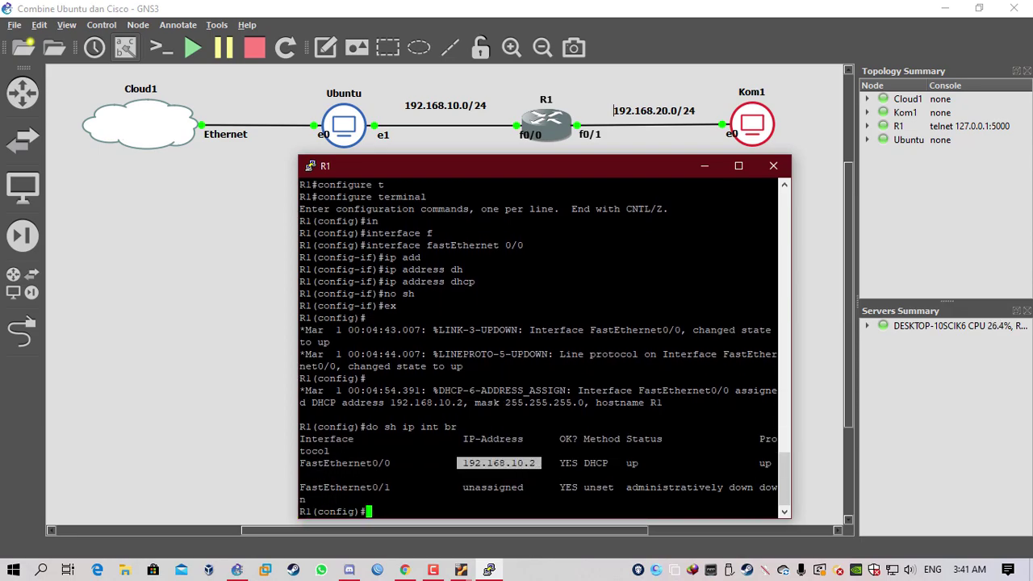
# - Try to ping google.com from R1's configuration mode using do ping
pyautogui.write('pi')
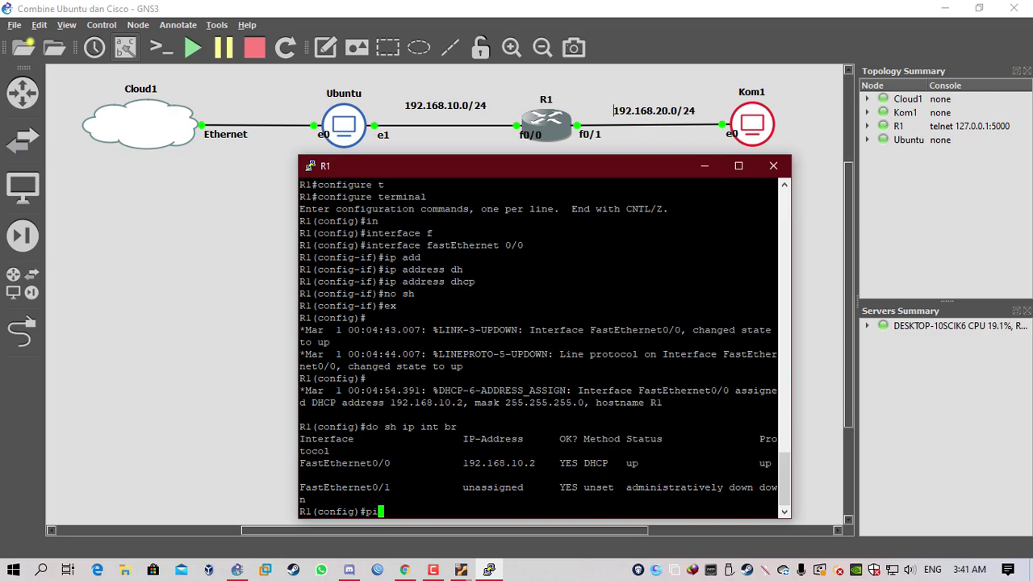
pyautogui.write('ng google')
pyautogui.press('BackSpace')
pyautogui.press('BackSpace')
pyautogui.press('BackSpace')
pyautogui.press('BackSpace')
pyautogui.press('BackSpace')
pyautogui.press('BackSpace')
pyautogui.press('Home')
pyautogui.write('do')
pyautogui.press('Right')
pyautogui.press('Right')
pyautogui.press('Right')
pyautogui.press('Right')
pyautogui.press('Right')
pyautogui.press('Right')
pyautogui.write('google.com')
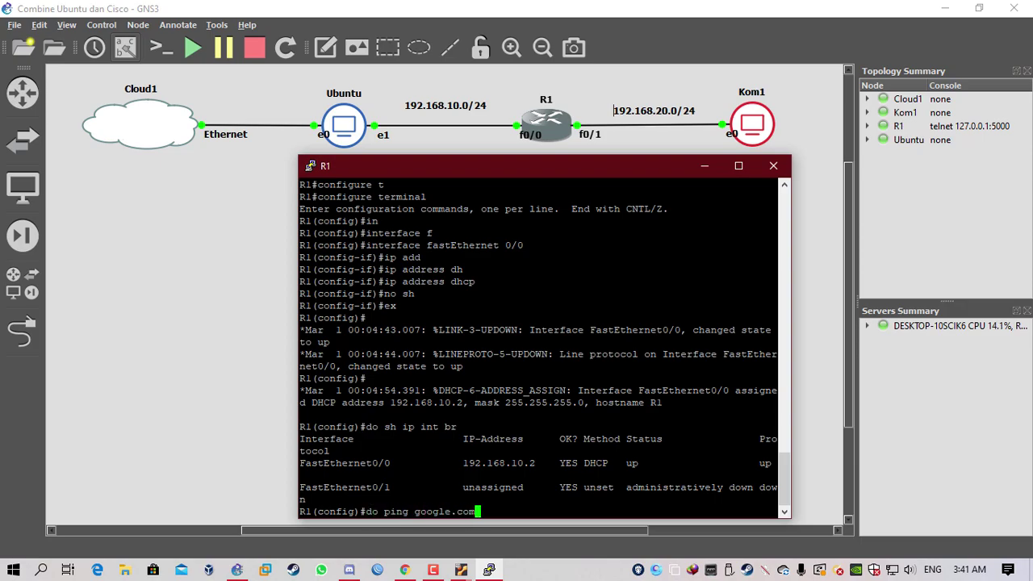
pyautogui.press('Return')
# - Test R1's internet connectivity by running do ping 8.8.8.8
pyautogui.press('Up')
pyautogui.press('BackSpace')
pyautogui.press('BackSpace')
pyautogui.press('BackSpace')
pyautogui.press('BackSpace')
pyautogui.press('BackSpace')
pyautogui.press('BackSpace')
pyautogui.press('BackSpace')
pyautogui.press('BackSpace')
pyautogui.press('BackSpace')
pyautogui.press('BackSpace')
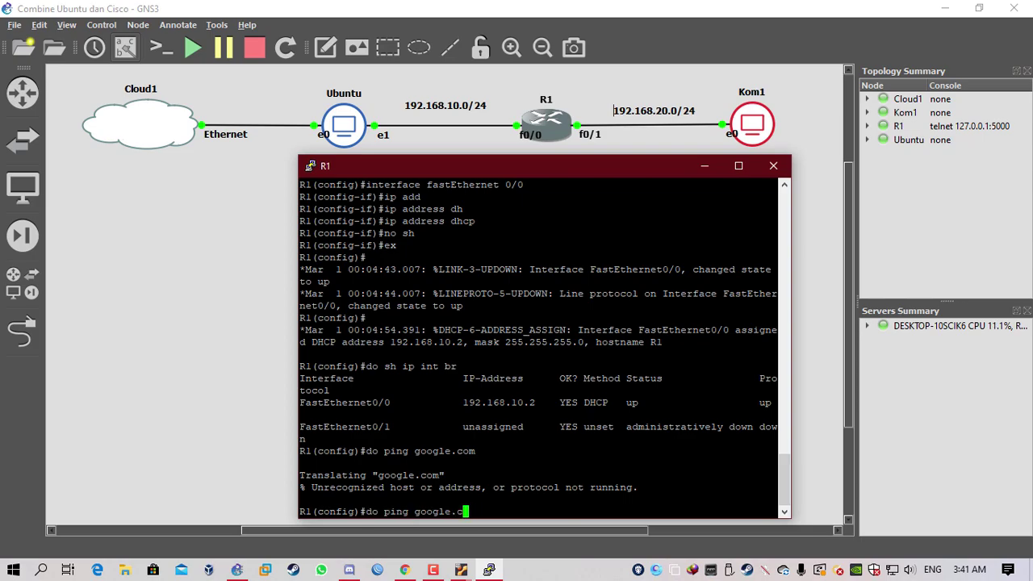
pyautogui.write('8.8.8.8')
pyautogui.press('Return')
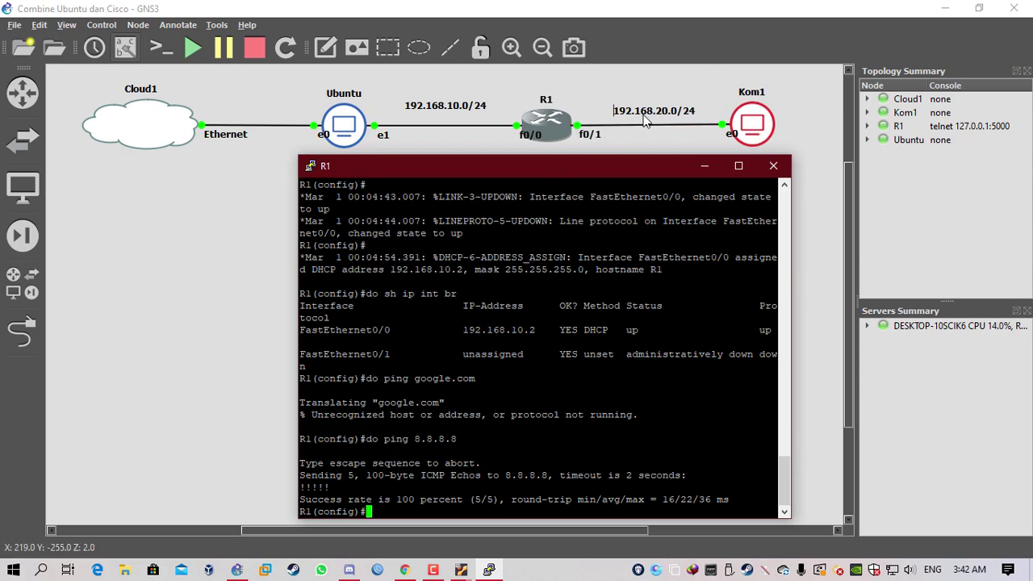
# - Assign R1's interface fastEthernet 0/1 the address 192.168.20.1 with mask 255.255.255.0
pyautogui.write('in')
pyautogui.press('Tab')
pyautogui.write('f')
pyautogui.press('Tab')
pyautogui.write('0/1')
pyautogui.press('Return')
pyautogui.write('ip add')
pyautogui.press('Tab')
pyautogui.write('192.168.20.1 255.255.255.0')
pyautogui.press('Return')
# - Enable fastEthernet 0/1 with no shutdown, and check the addresses from global configuration mode with do sh ip int br
pyautogui.write('no sh')
pyautogui.press('Return')
pyautogui.write('ex')
pyautogui.press('Return')
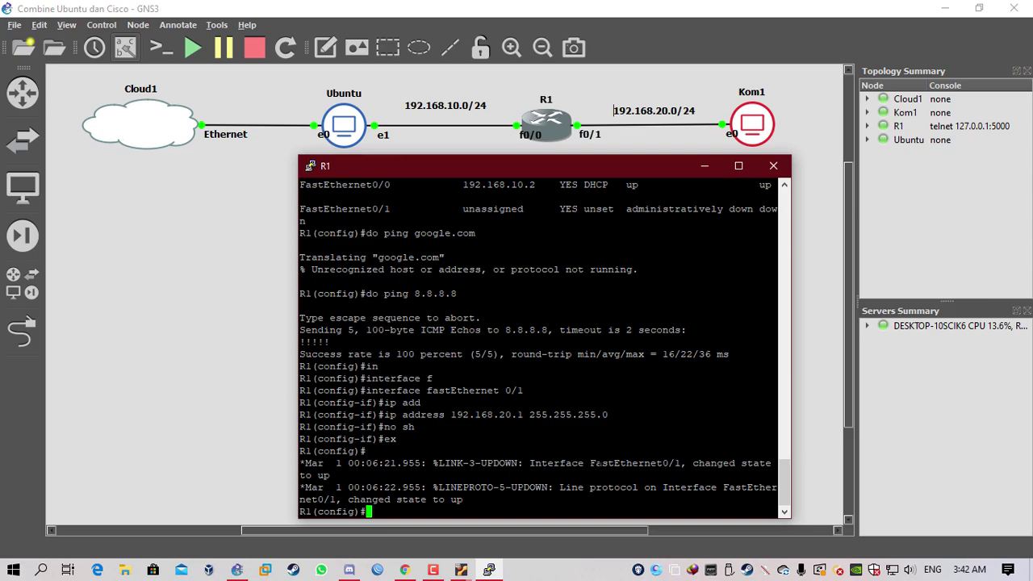
pyautogui.write('do sh ip int br')
pyautogui.press('Return')
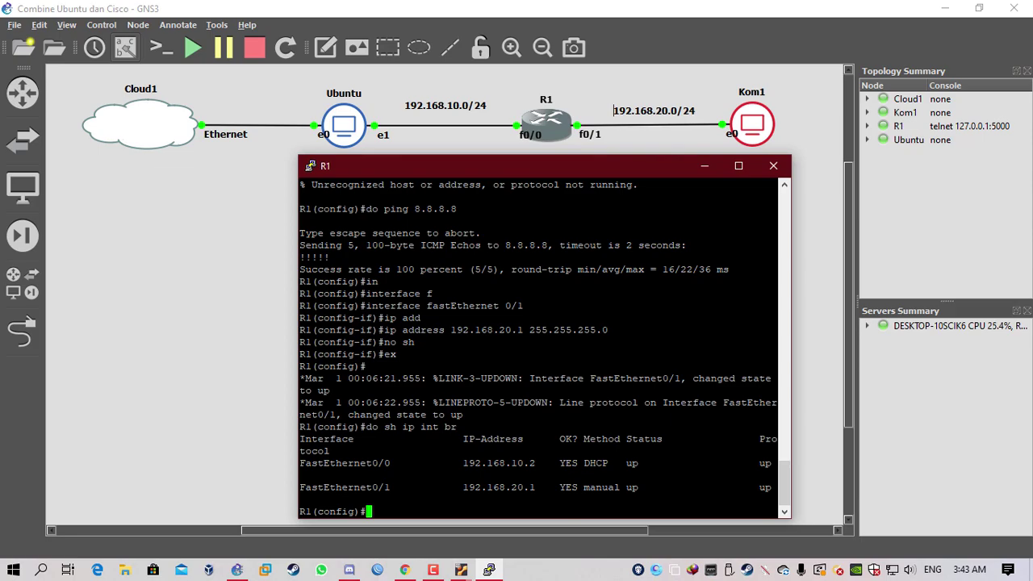
# - Create access list 1 on R1 permitting network 192.168.20.0 with wildcard mask 0.0.0.255
pyautogui.write('ac')
pyautogui.press('Tab')
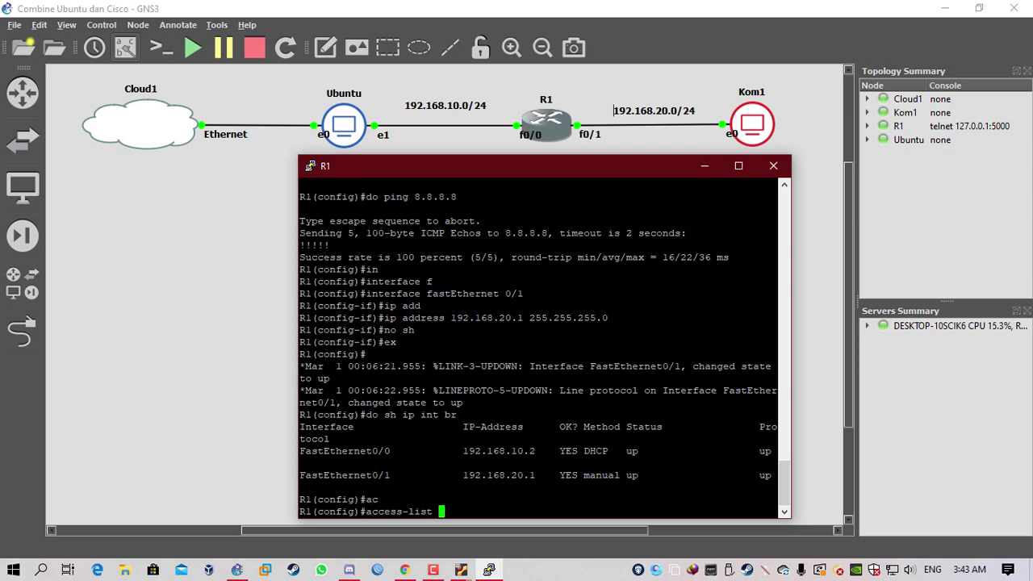
pyautogui.write('p')
pyautogui.press('Tab')
pyautogui.write('e')
pyautogui.press('Tab')
pyautogui.press('BackSpace')
pyautogui.press('BackSpace')
pyautogui.write('1')
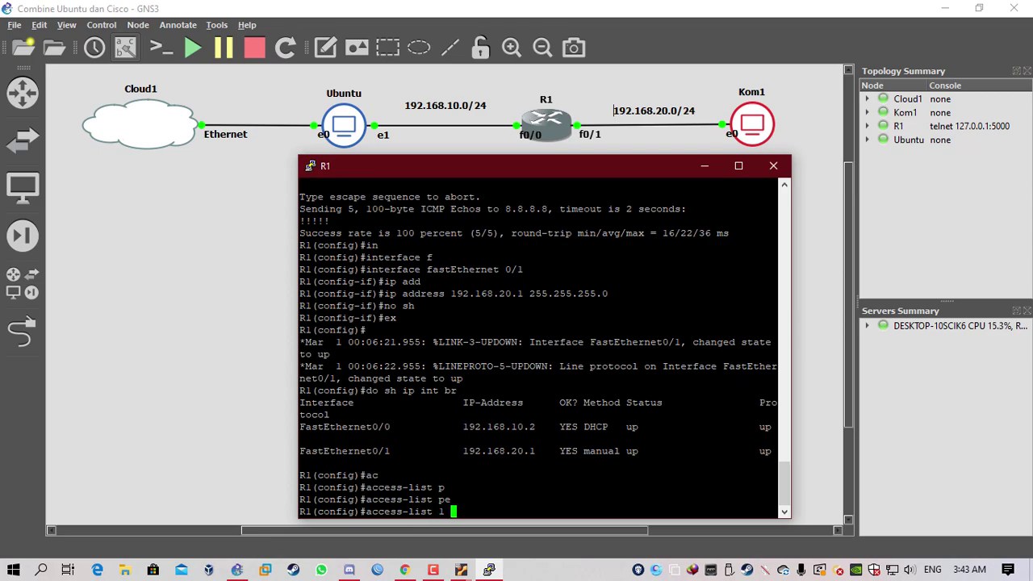
pyautogui.write(' p')
pyautogui.press('Tab')
pyautogui.write('192.168')
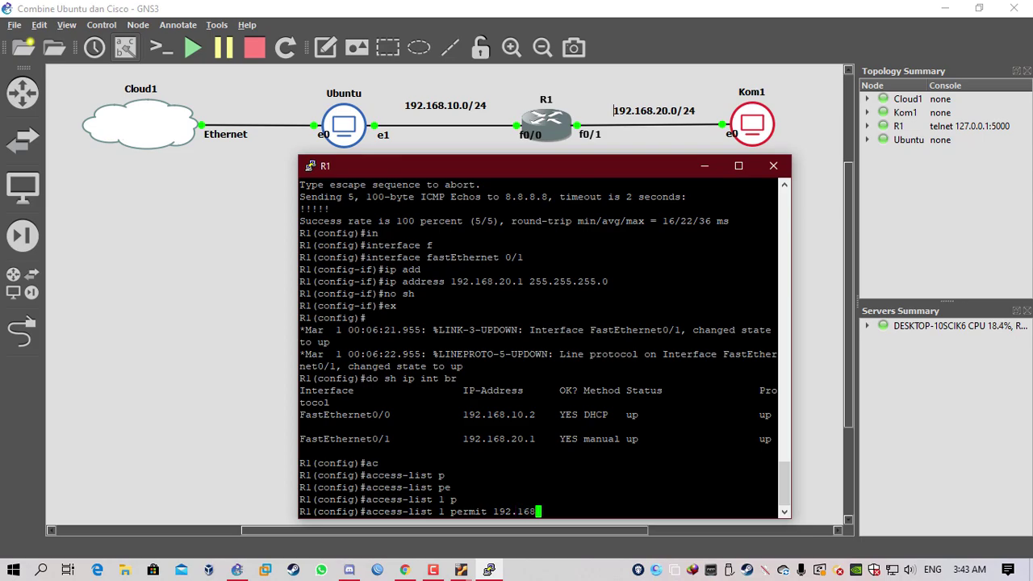
pyautogui.write('.20.0 0.0.0.255')
pyautogui.press('Return')
# - Configure overloaded NAT on R1 with ip nat inside source list 1 interface fastEthernet 0/0 overload
pyautogui.write('ipna')
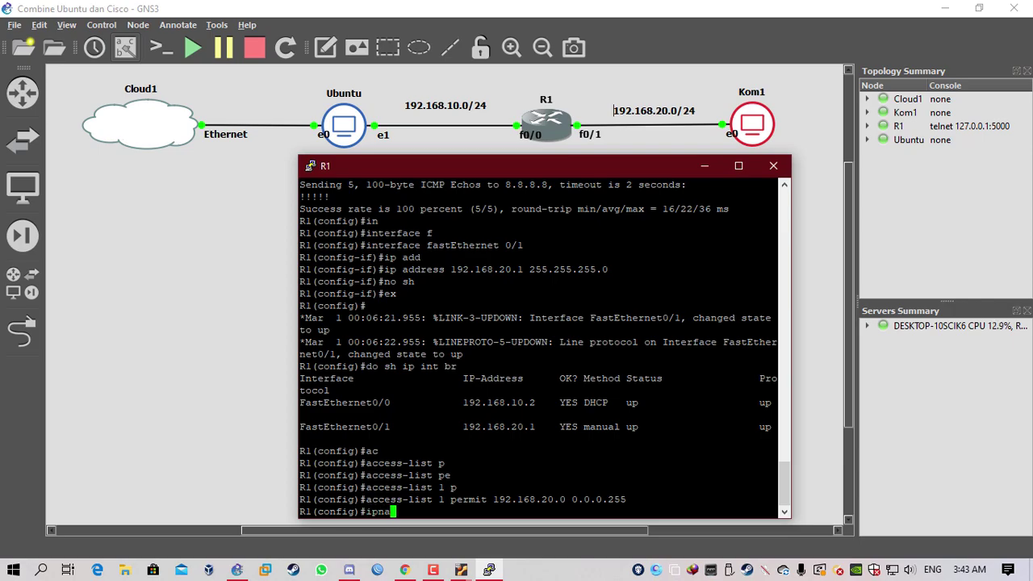
pyautogui.press('Return')
pyautogui.write('ip na')
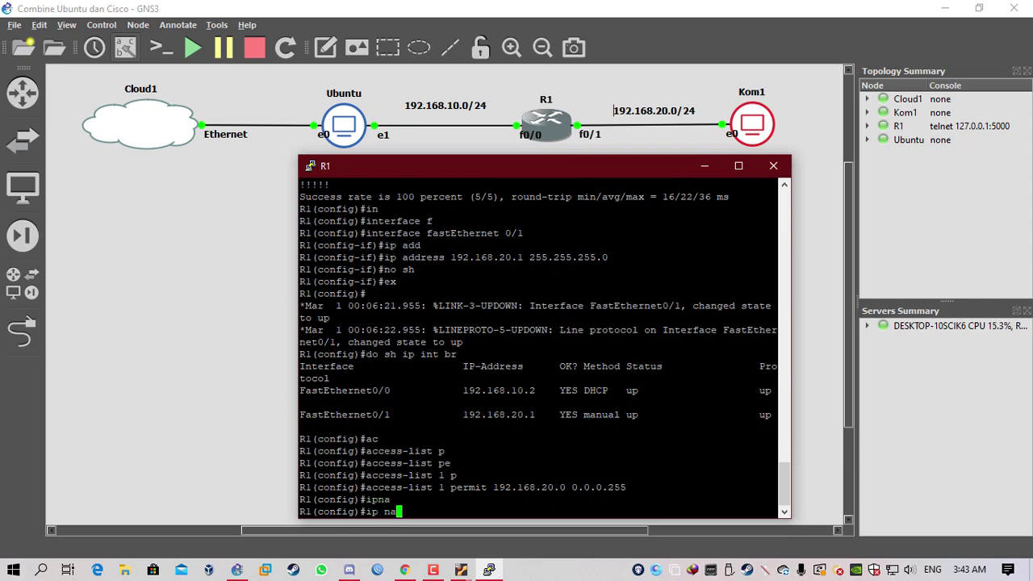
pyautogui.press('Tab')
pyautogui.write('in')
pyautogui.press('Tab')
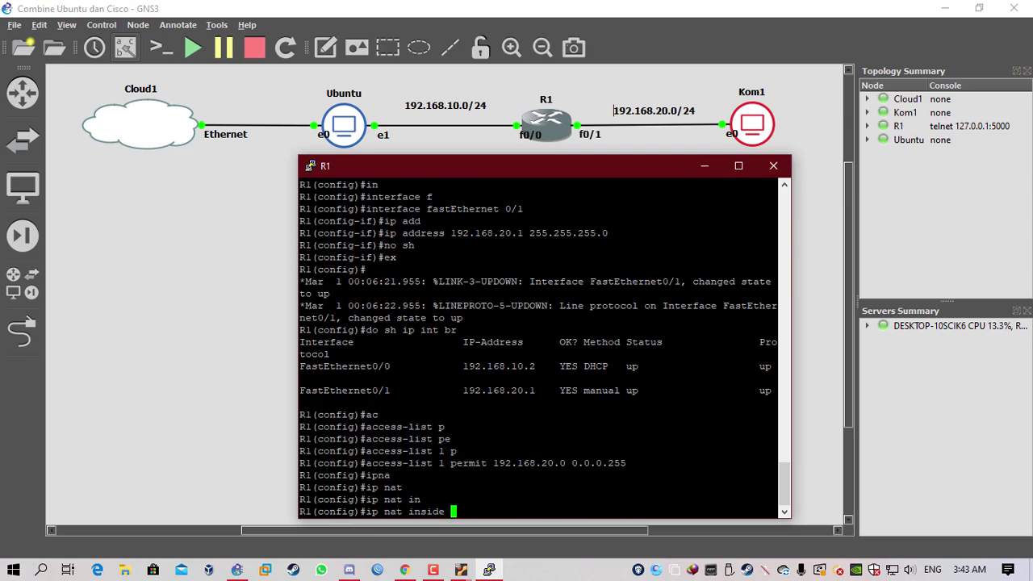
pyautogui.write('?')
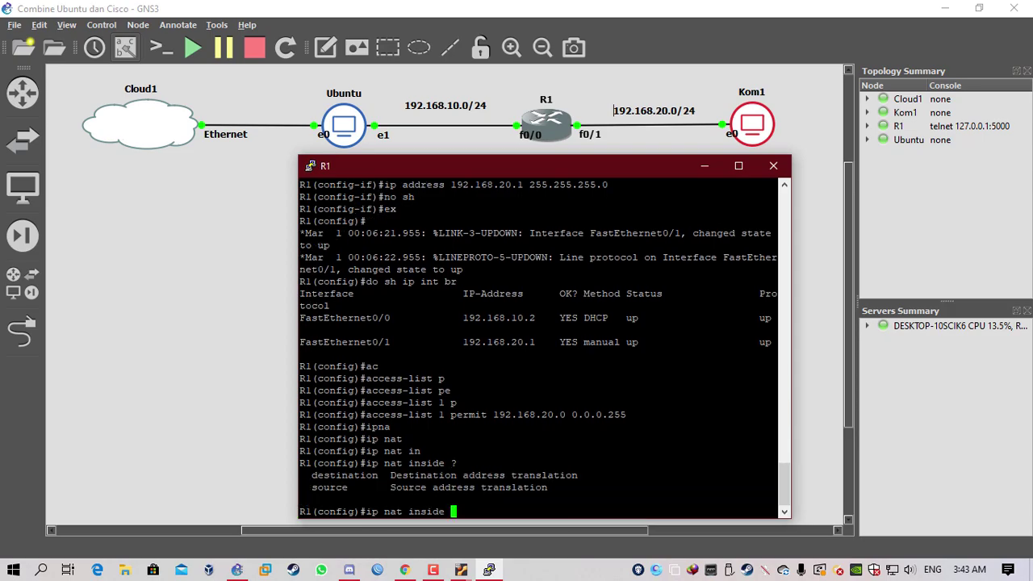
pyautogui.write('s')
pyautogui.press('Tab')
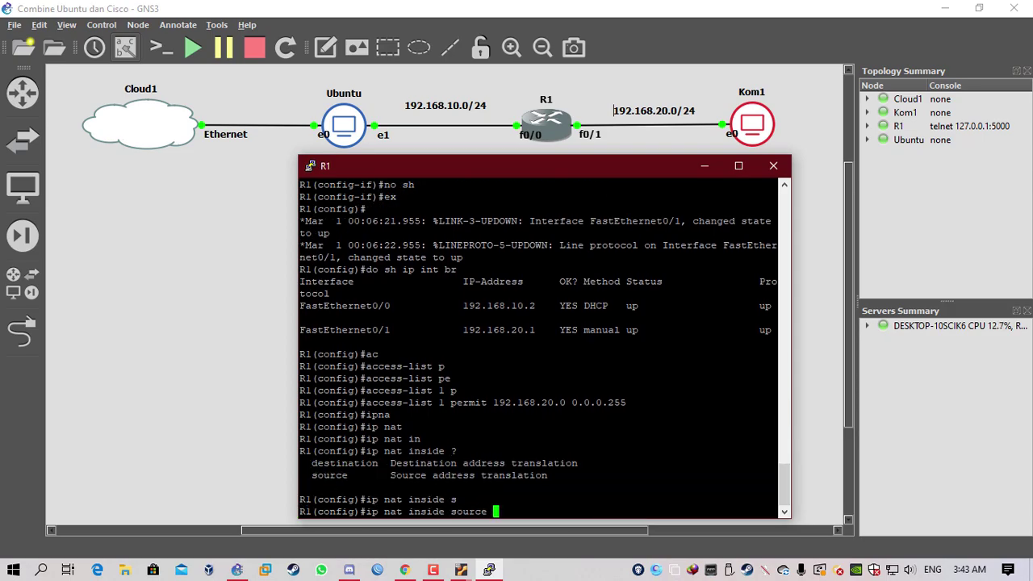
pyautogui.write('l')
pyautogui.press('Tab')
pyautogui.write('1 p')
pyautogui.press('Tab')
pyautogui.press('BackSpace')
pyautogui.press('BackSpace')
pyautogui.press('BackSpace')
pyautogui.press('BackSpace')
pyautogui.press('BackSpace')
pyautogui.write('in')
pyautogui.press('Tab')
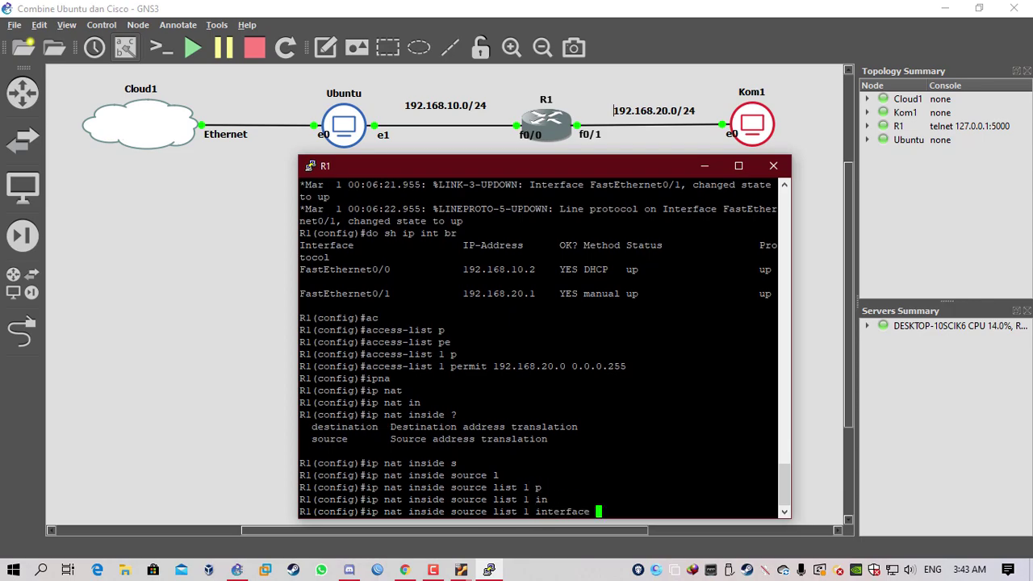
pyautogui.write('f')
pyautogui.press('Tab')
pyautogui.write('0/')
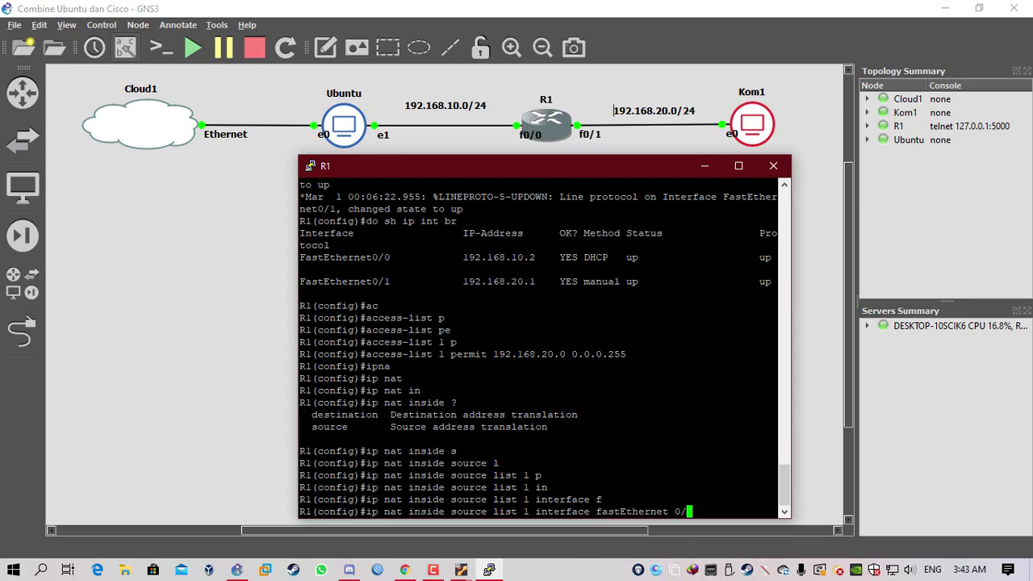
pyautogui.write('0 over')
pyautogui.press('Tab')
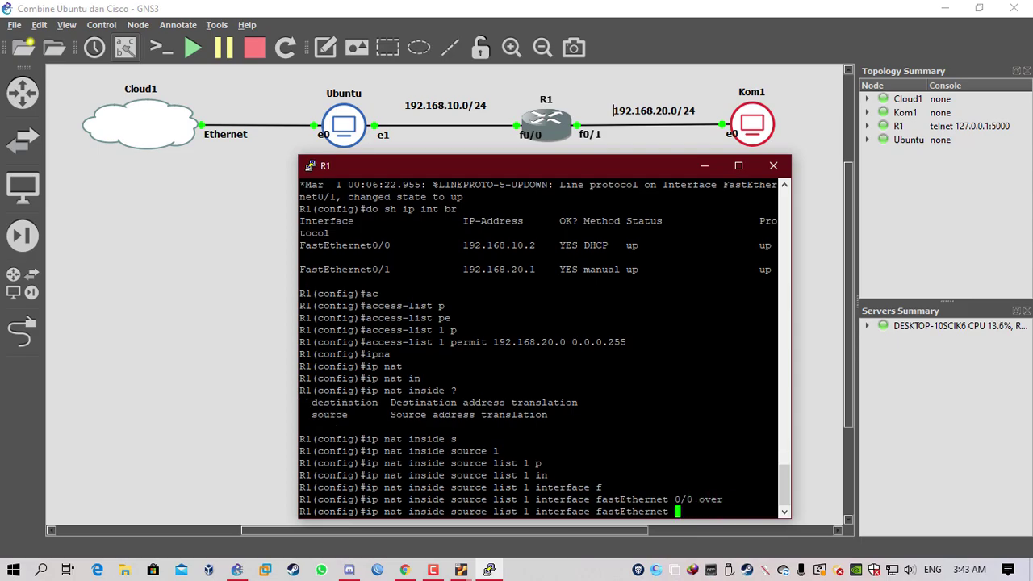
pyautogui.press('Return')
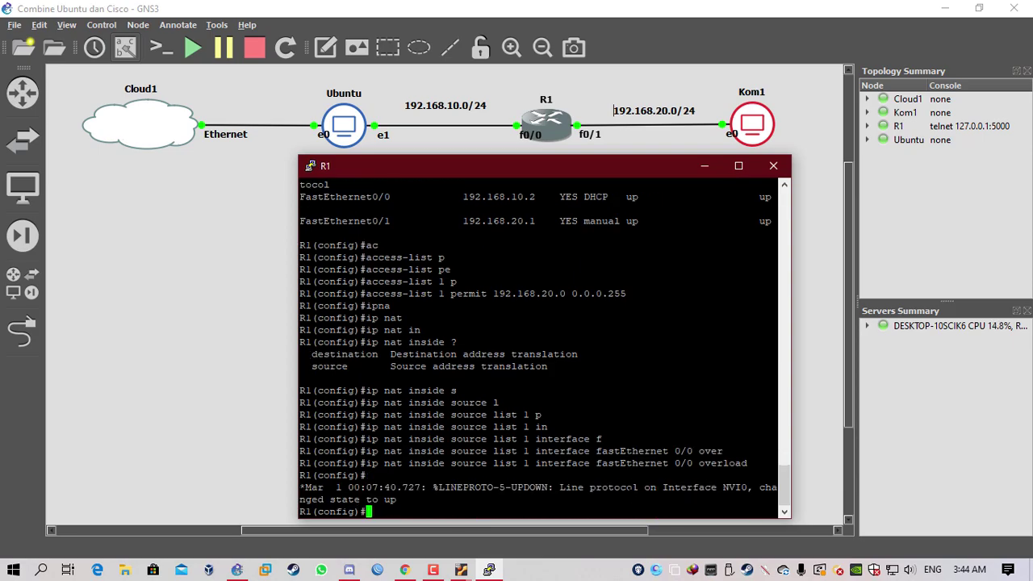
# - Mark R1's interface fastEthernet 0/0 as ip nat outside and return to global configuration mode
pyautogui.write('in')
pyautogui.press('Tab')
pyautogui.write('f')
pyautogui.press('Tab')
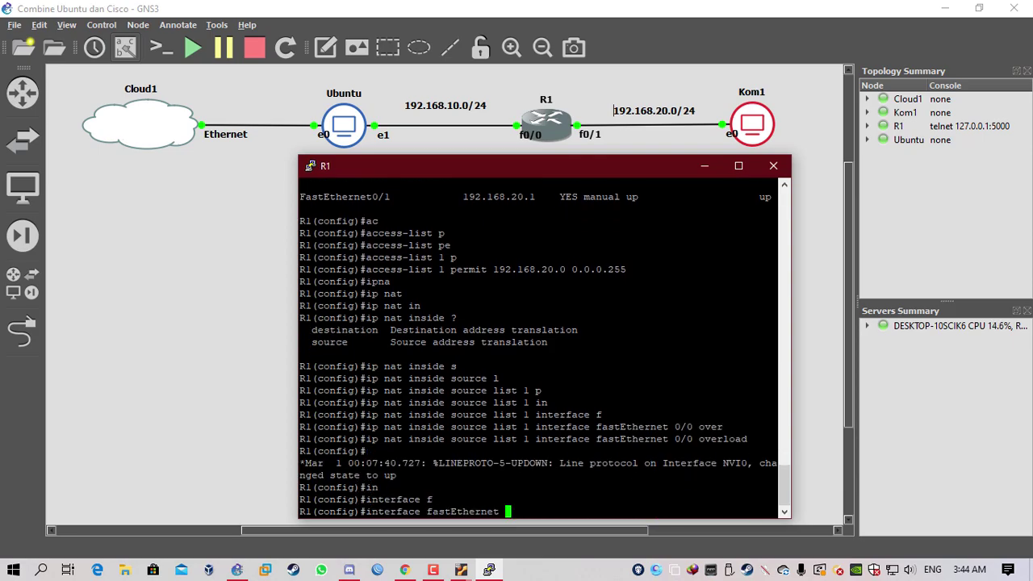
pyautogui.write('0/0')
pyautogui.press('Return')
pyautogui.write('ip nat ')
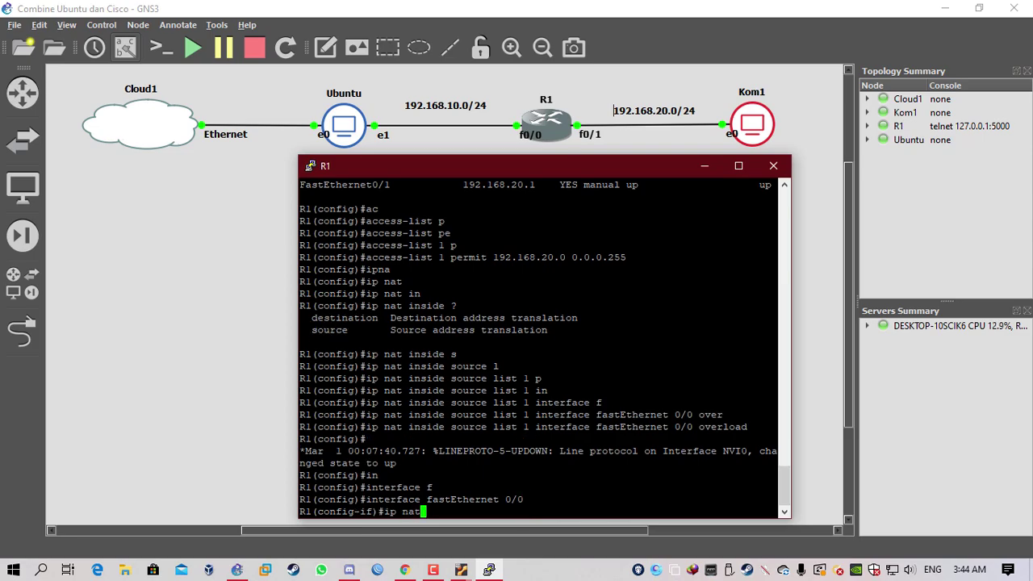
pyautogui.write('ou')
pyautogui.press('Tab')
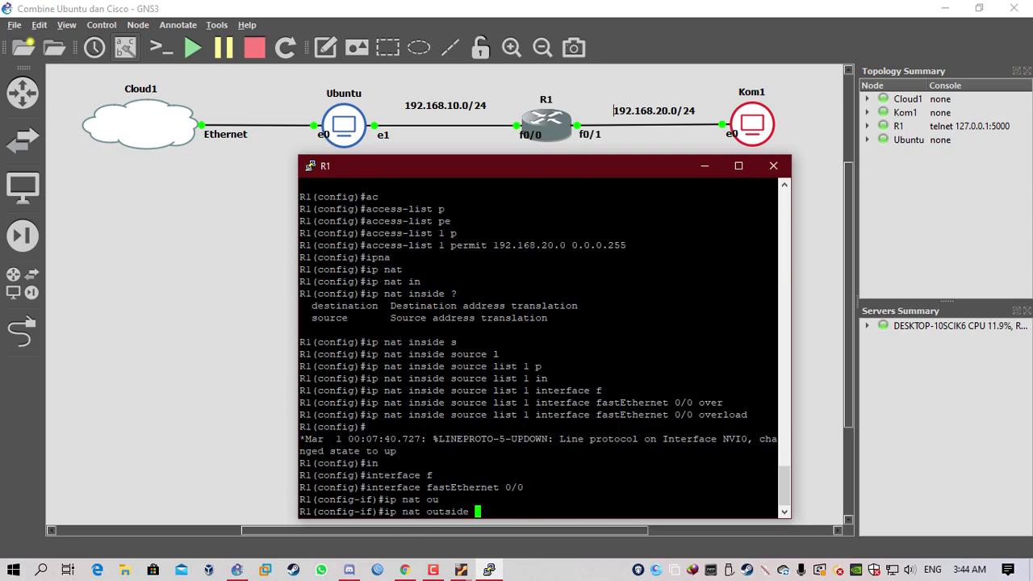
pyautogui.press('Return')
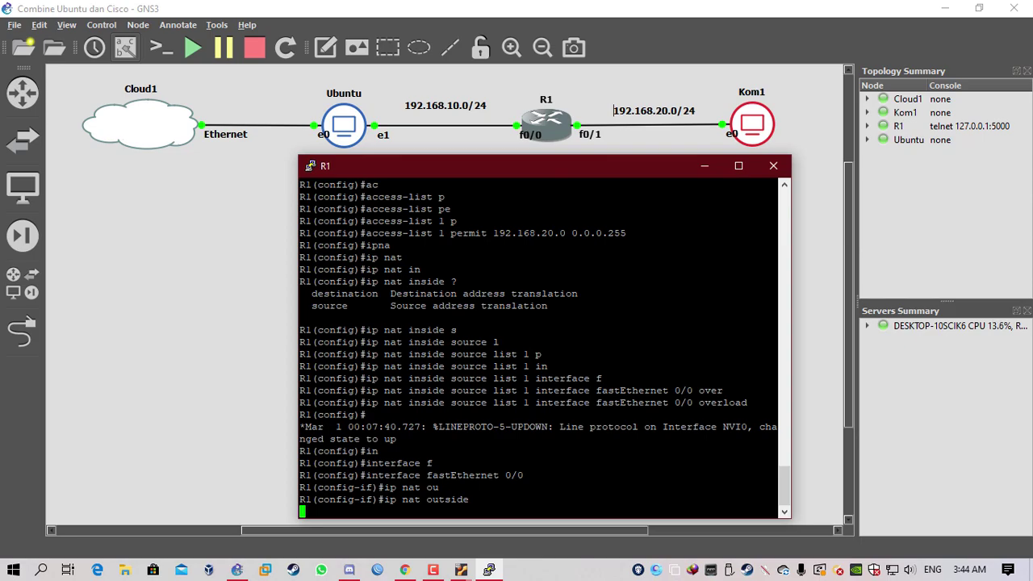
pyautogui.press('Return')
pyautogui.write('ex')
pyautogui.press('Return')
# - Mark R1's interface fastEthernet 0/1 as ip nat inside and return to global configuration mode
pyautogui.write('interface')
pyautogui.press('Tab')
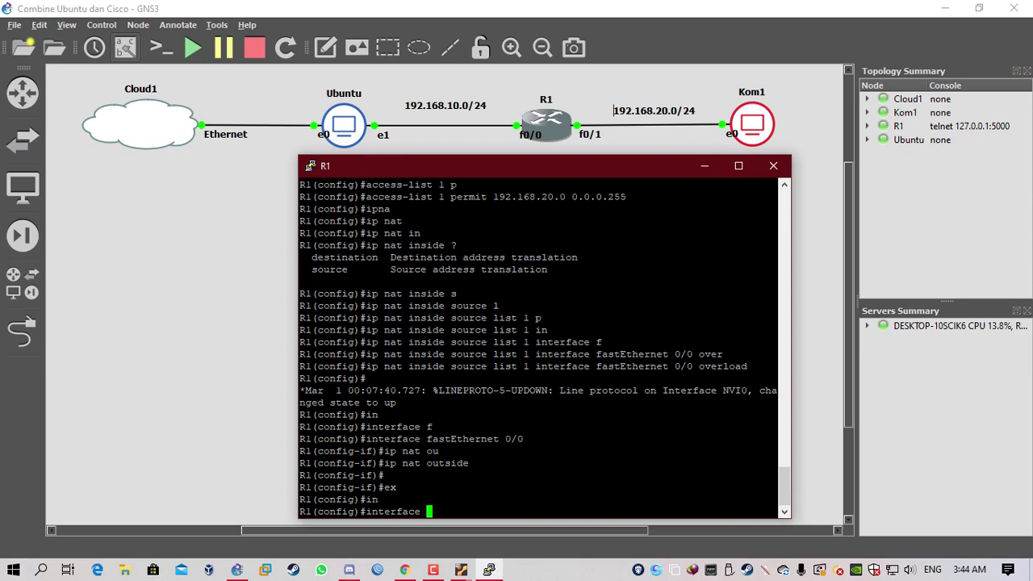
pyautogui.write('f')
pyautogui.press('Tab')
pyautogui.write('0/1')
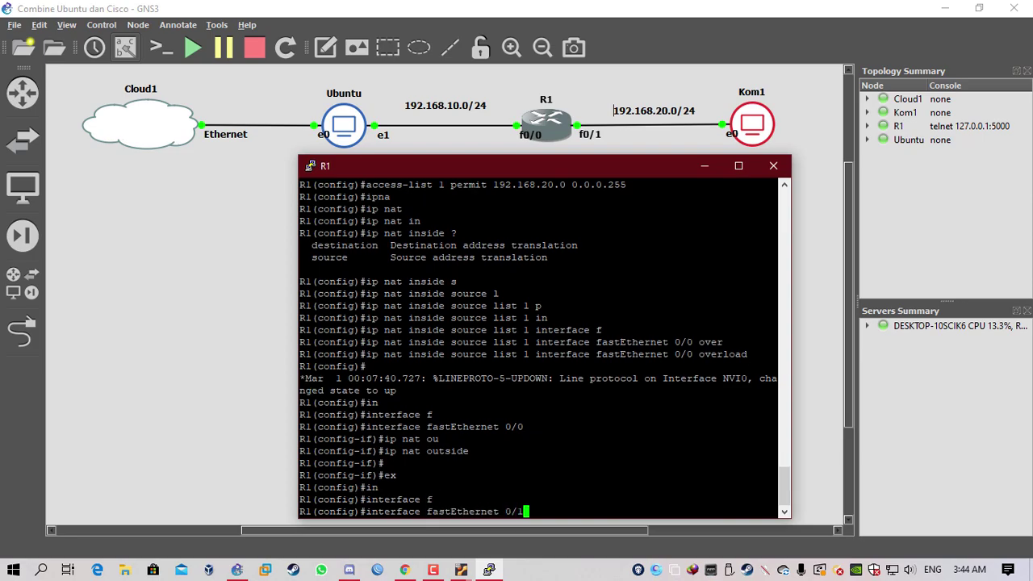
pyautogui.press('Return')
pyautogui.write('ip nat')
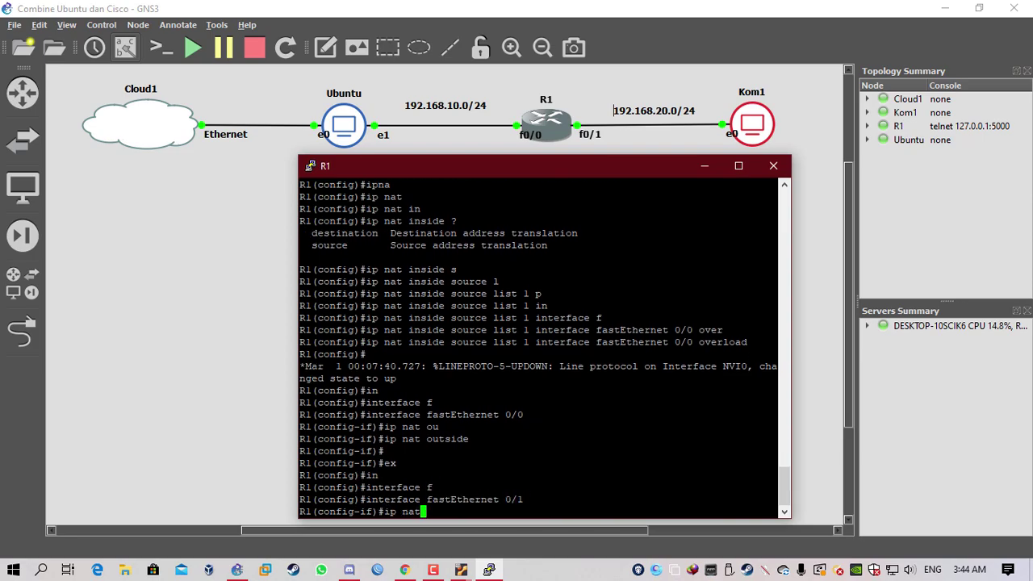
pyautogui.press('Tab')
pyautogui.write('in')
pyautogui.press('Tab')
pyautogui.press('Return')
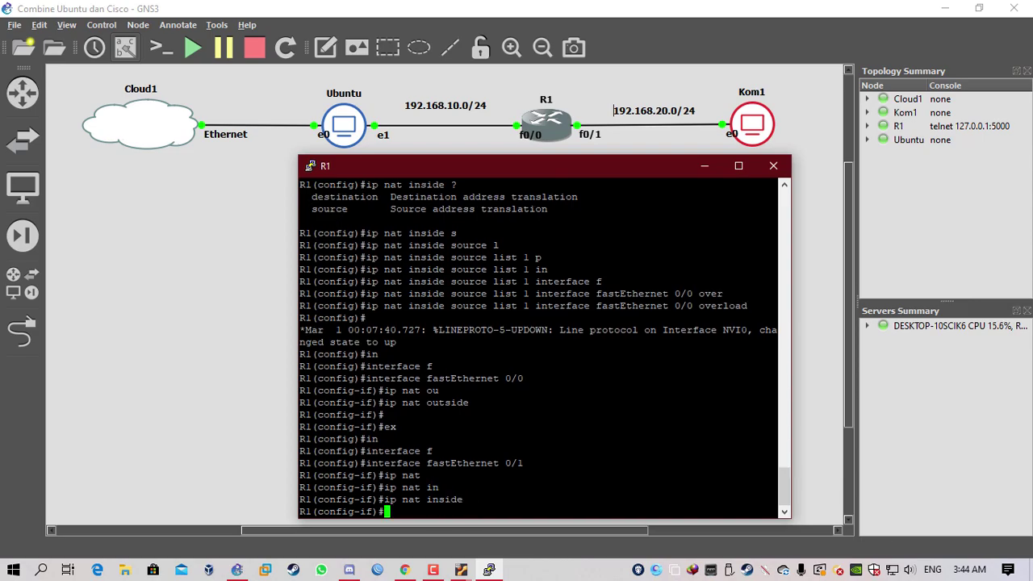
pyautogui.write('ex')
pyautogui.press('Return')
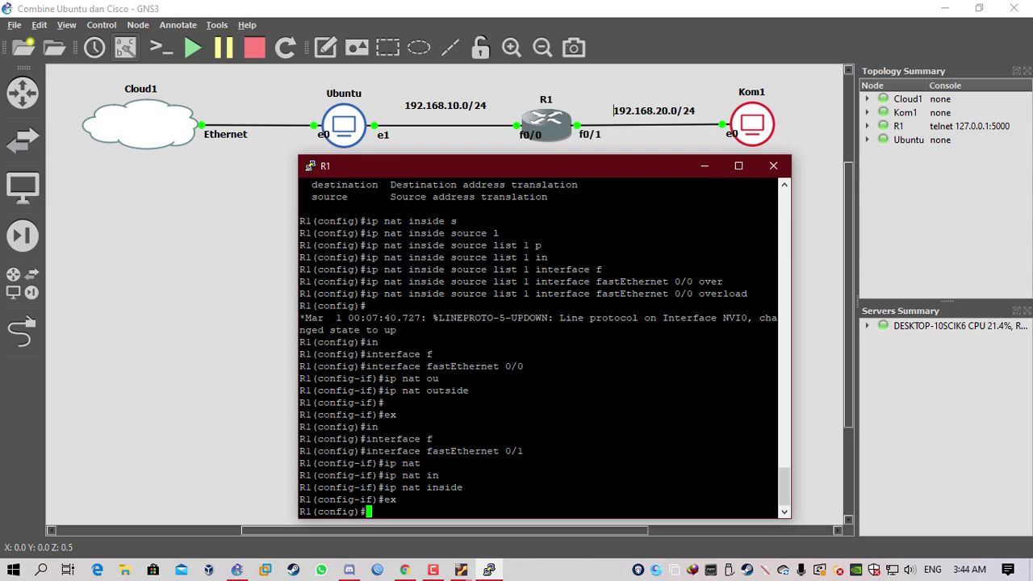
# - Review R1's running configuration with do sh run, examining the address and NAT settings of both FastEthernet interfaces
pyautogui.write('do sh run')
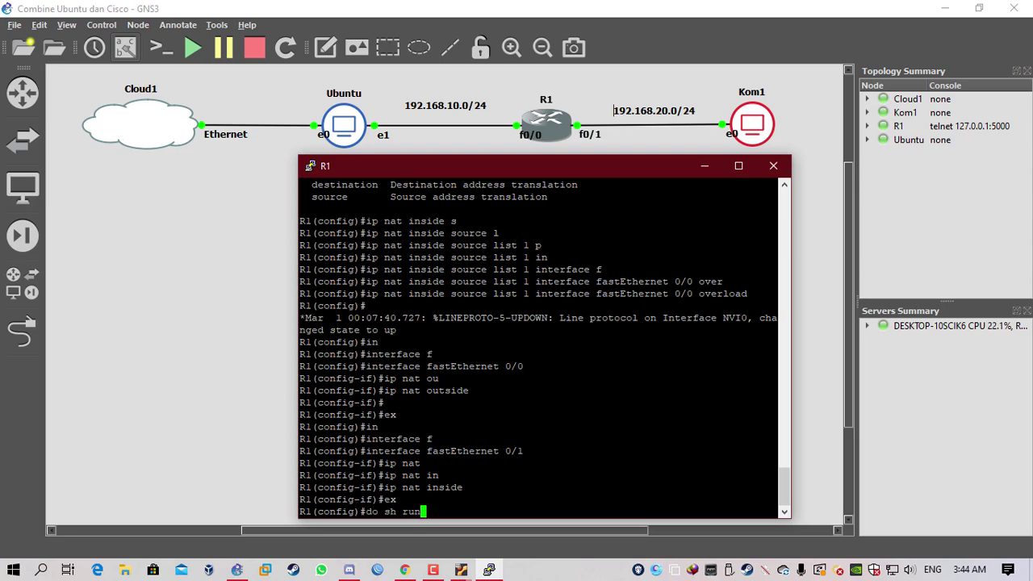
pyautogui.press('Return')
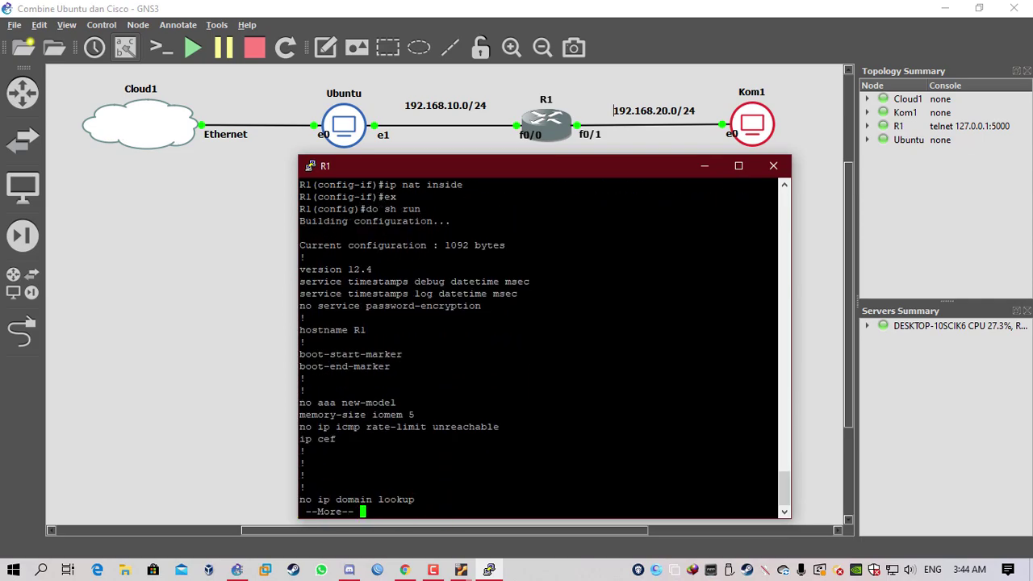
pyautogui.press('Return')
pyautogui.press('Return')
pyautogui.press('Return')
pyautogui.press('Return')
pyautogui.press('Return')
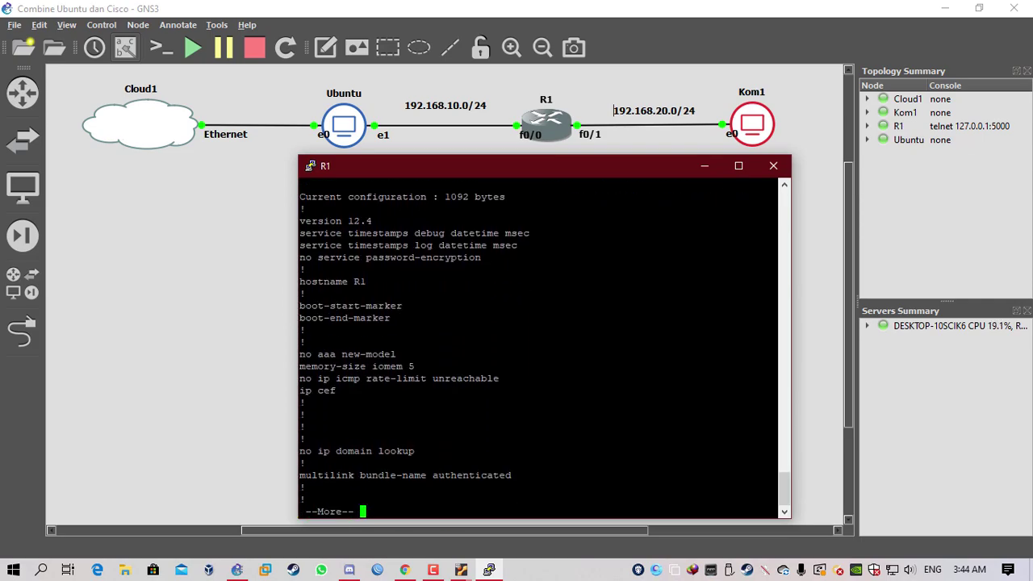
pyautogui.press('Return')
pyautogui.press('Return')
pyautogui.press('Return')
pyautogui.press('Return')
pyautogui.press('Return')
pyautogui.press('Return')
pyautogui.press('Return')
pyautogui.press('Return')
pyautogui.press('Return')
pyautogui.press('Return')
pyautogui.press('Return')
pyautogui.press('Return')
pyautogui.press('Return')
pyautogui.press('Return')
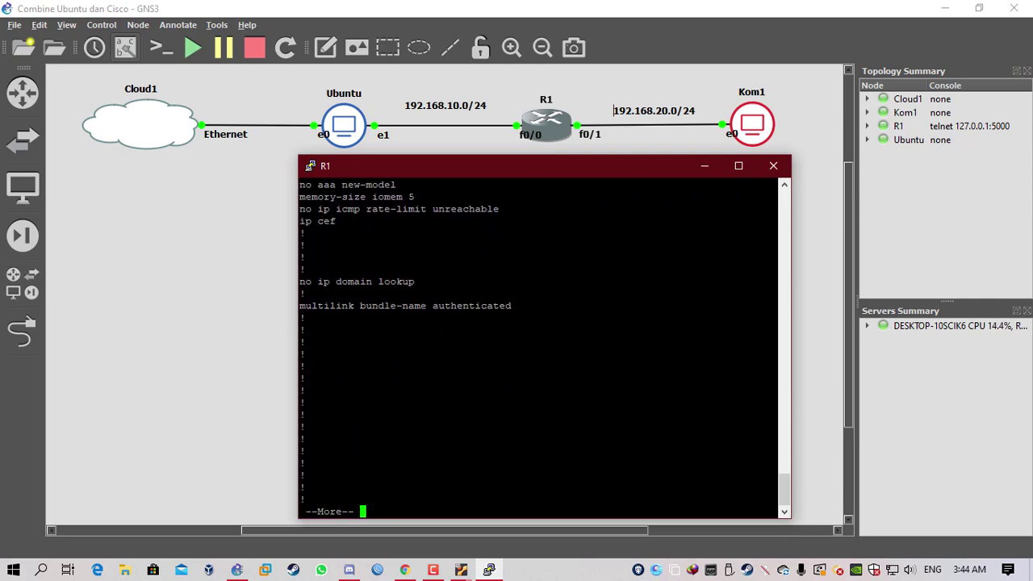
pyautogui.press('Return')
pyautogui.press('Return')
pyautogui.press('Return')
pyautogui.press('Return')
pyautogui.press('Return')
pyautogui.press('Return')
pyautogui.press('Return')
pyautogui.press('Return')
pyautogui.press('Return')
pyautogui.press('Return')
pyautogui.press('Return')
pyautogui.press('Return')
pyautogui.press('Return')
pyautogui.press('Return')
pyautogui.press('Return')
pyautogui.press('Return')
pyautogui.press('Return')
pyautogui.press('Return')
pyautogui.press('Return')
pyautogui.press('Return')
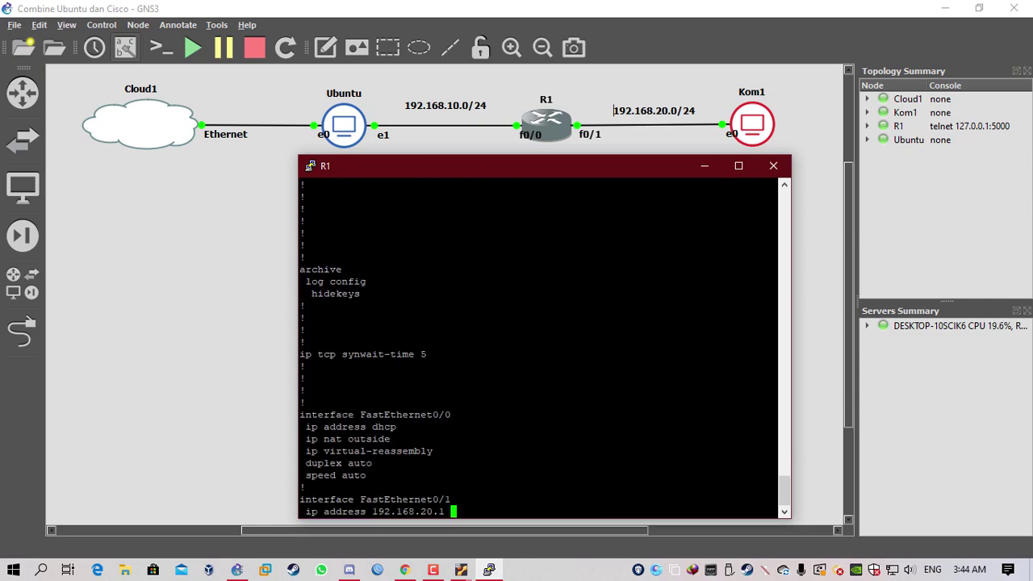
pyautogui.press('Return')
pyautogui.press('Return')
pyautogui.press('Return')
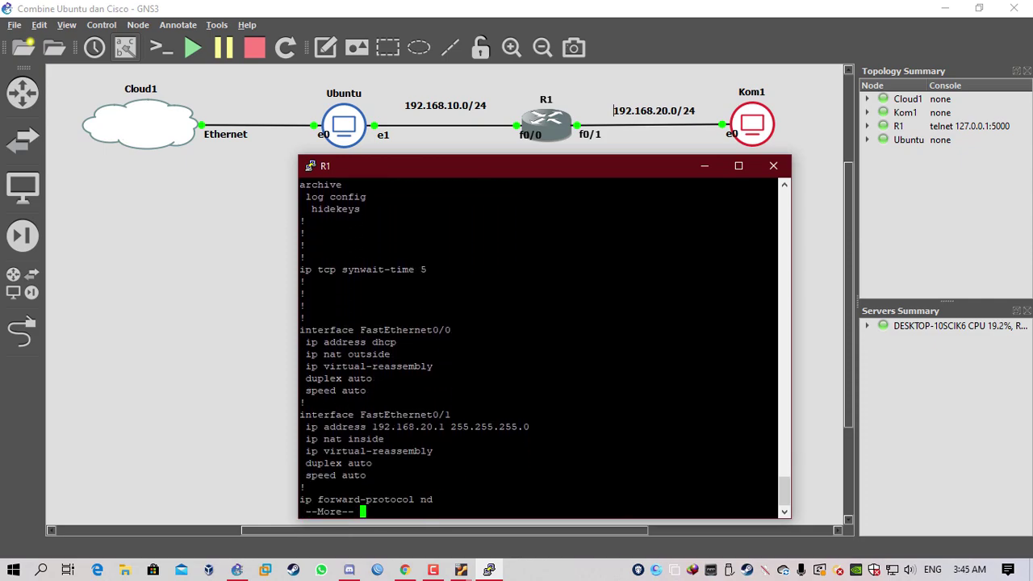
pyautogui.press('q')
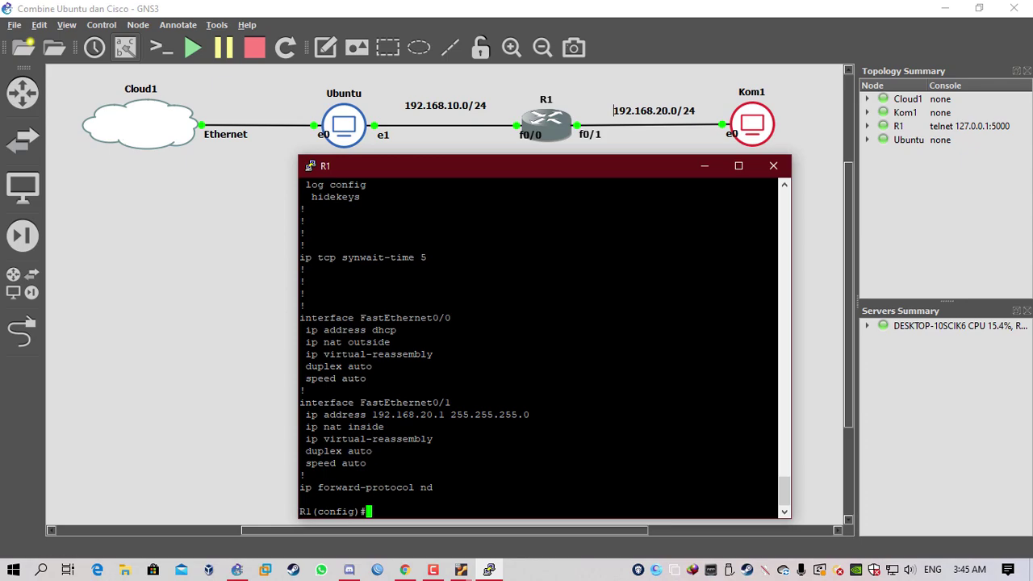
# - Create a DHCP pool named local on R1 with ip dhcp pool
pyautogui.write('ip dh')
pyautogui.press('Tab')
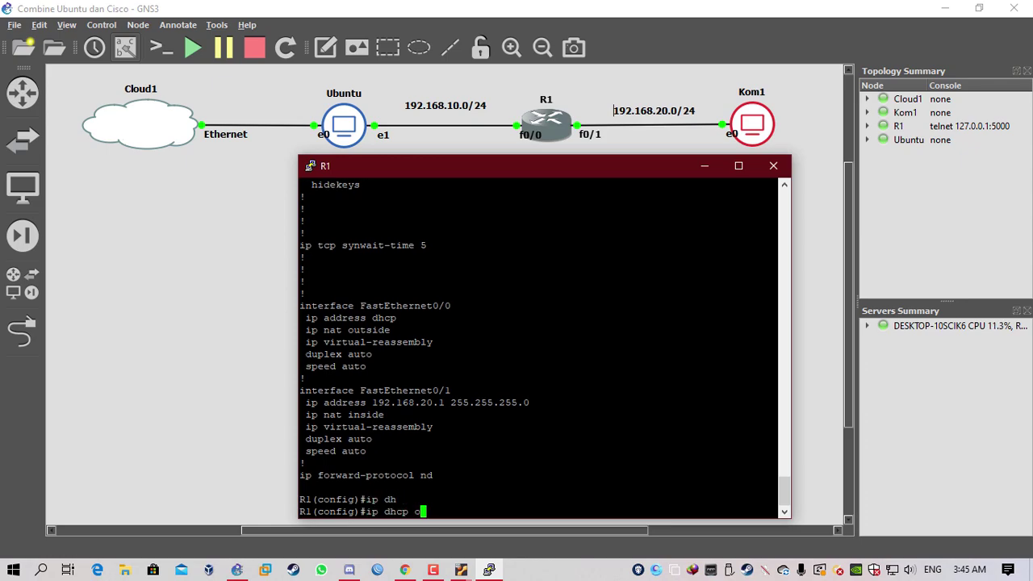
pyautogui.write('p')
pyautogui.press('Tab')
pyautogui.write('o')
pyautogui.press('Tab')
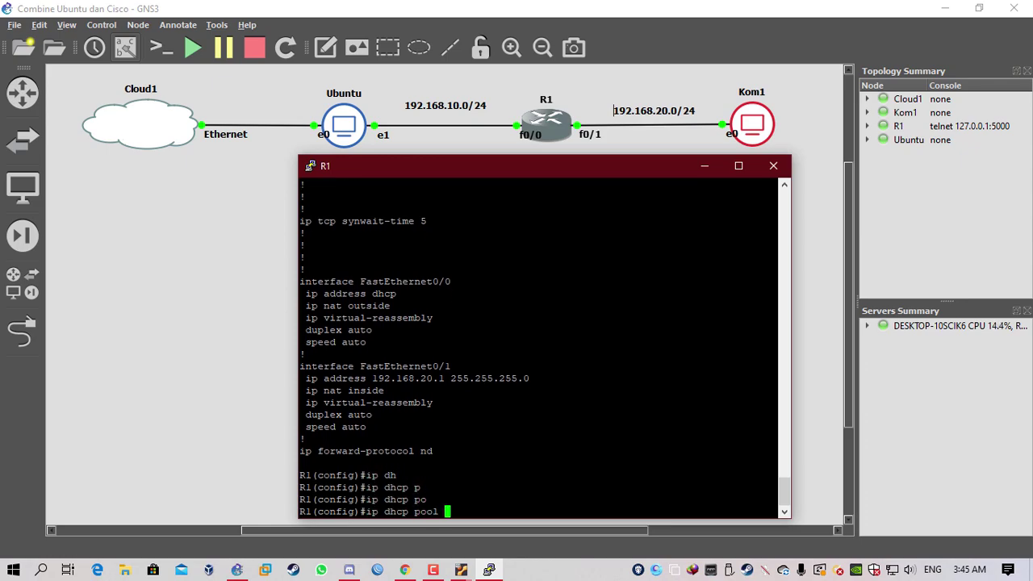
pyautogui.write('local')
pyautogui.press('Return')
# - Set the DHCP pool's network to 192.168.20.0 with mask 255.255.255.0
pyautogui.write('netq')
pyautogui.press('Tab')
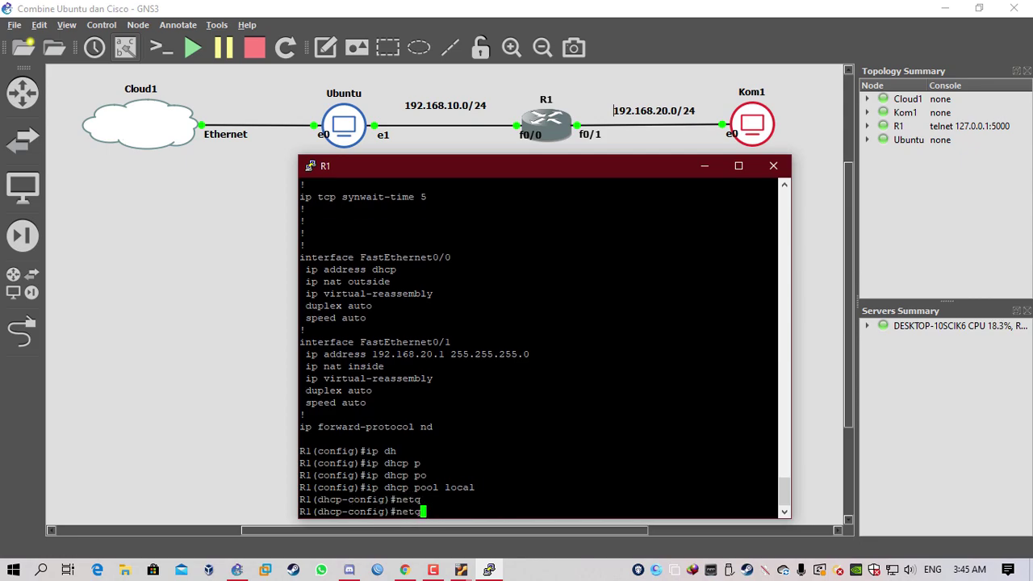
pyautogui.press('BackSpace')
pyautogui.press('Tab')
pyautogui.write('w')
pyautogui.press('Tab')
pyautogui.write('l92.168.20.0 255.255.255.0')
pyautogui.press('Return')
# - Set the DHCP pool's default router to 192.168.20.1
pyautogui.write('def')
pyautogui.press('Tab')
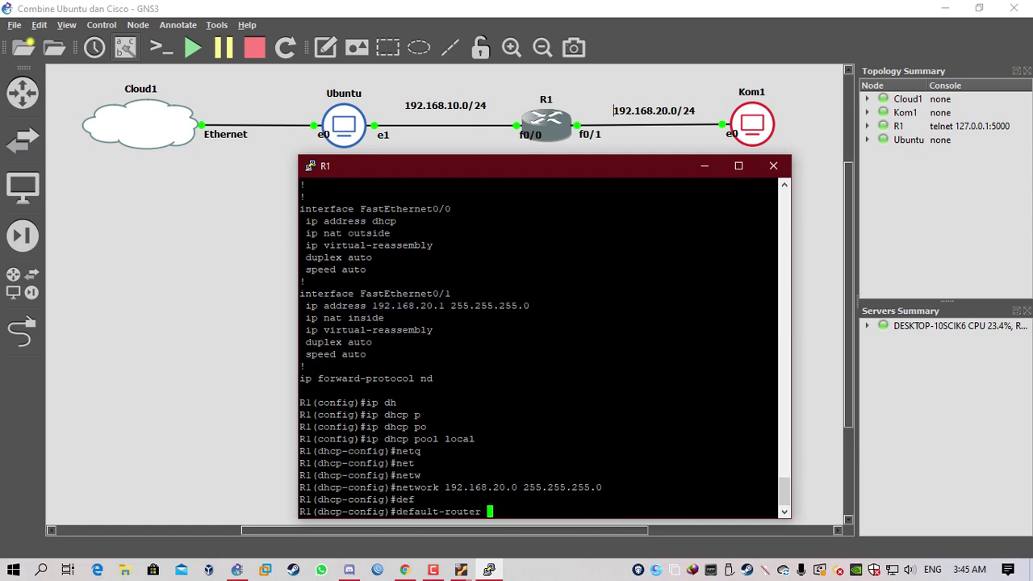
pyautogui.write('192.168.20.1')
pyautogui.press('Return')
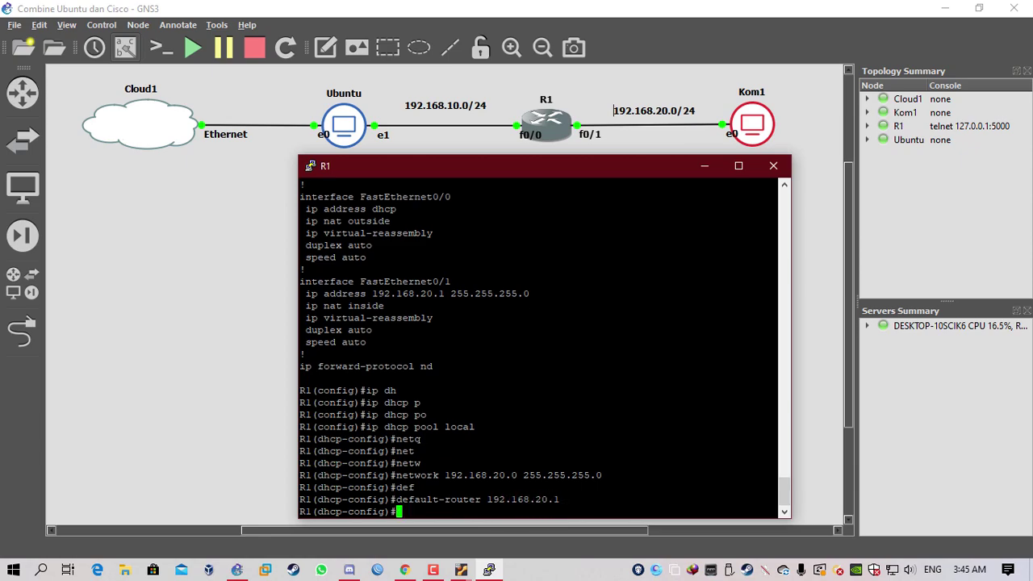
# - Set the DHCP pool's DNS server to 8.8.8.8
pyautogui.write('dn')
pyautogui.press('Tab')
pyautogui.write('8.88.8')
pyautogui.press('BackSpace')
pyautogui.press('BackSpace')
pyautogui.press('BackSpace')
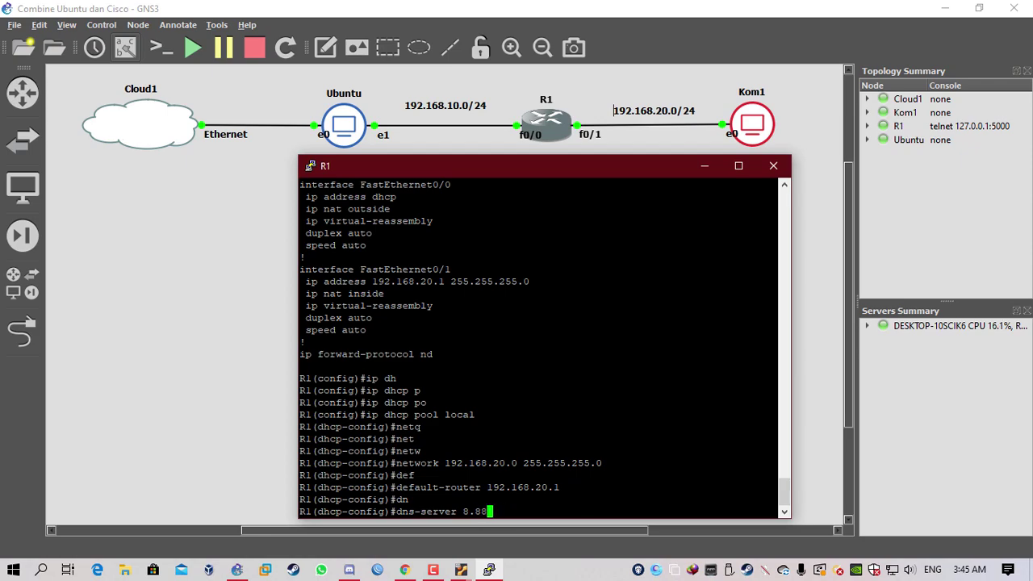
pyautogui.write('.8.8')
pyautogui.press('Return')
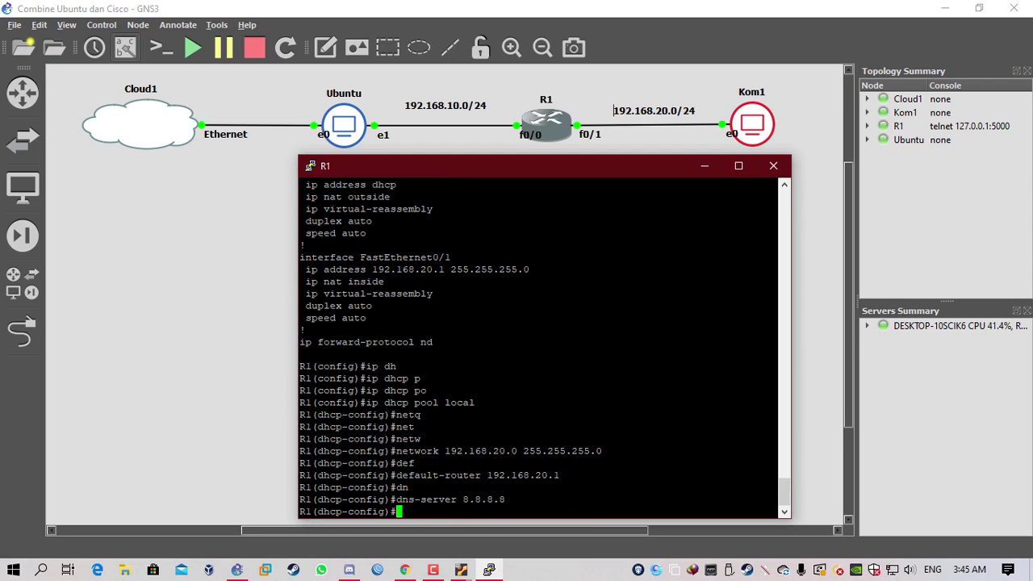
# - Exit R1's DHCP pool configuration and return to the topology
pyautogui.write('ex')
pyautogui.press('Return')
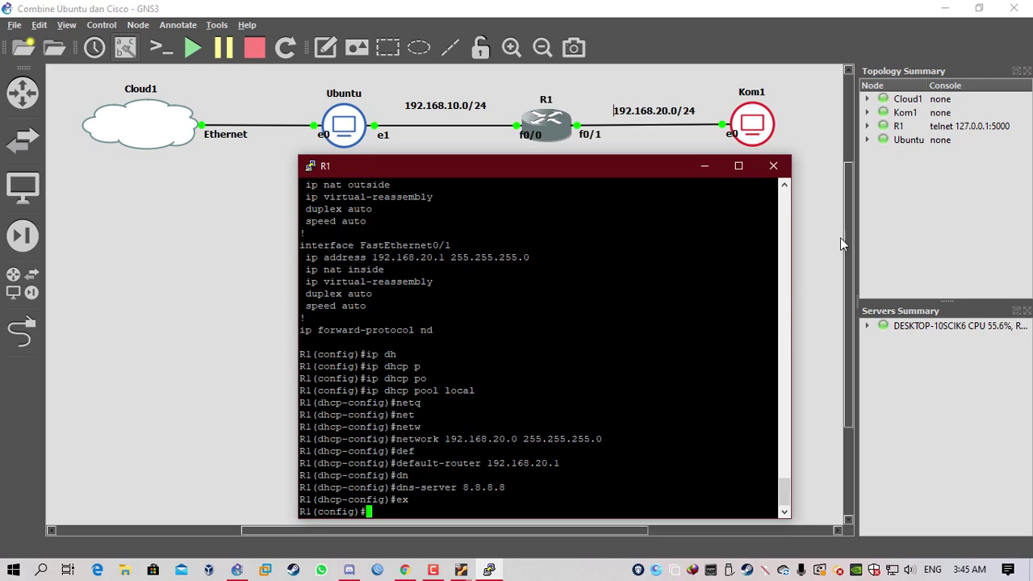
pyautogui.click(822, 197)
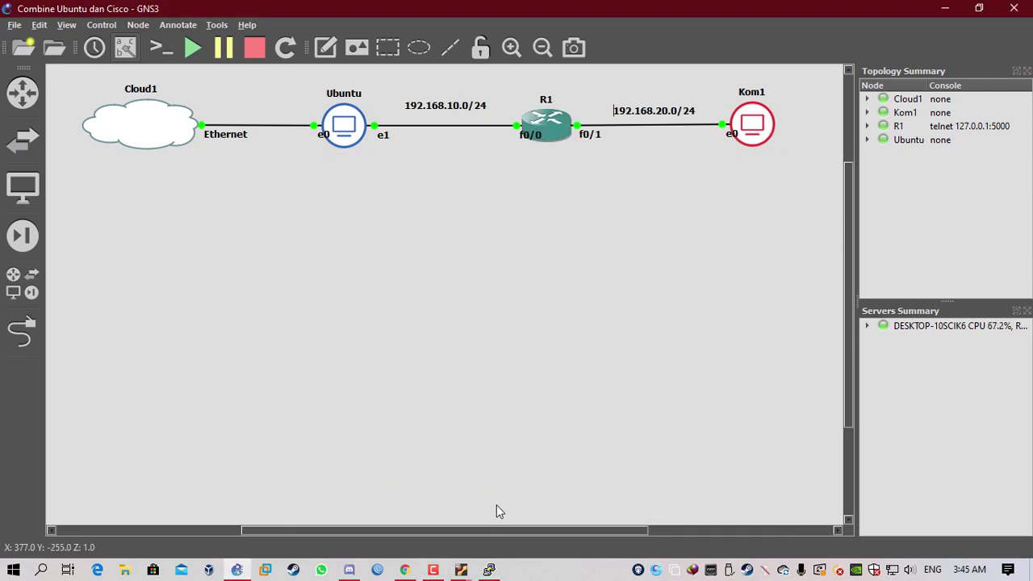
# - Switch to the Kom1 virtual machine in VirtualBox and open its Network Connections window
pyautogui.click(461, 569)
pyautogui.click(513, 516)
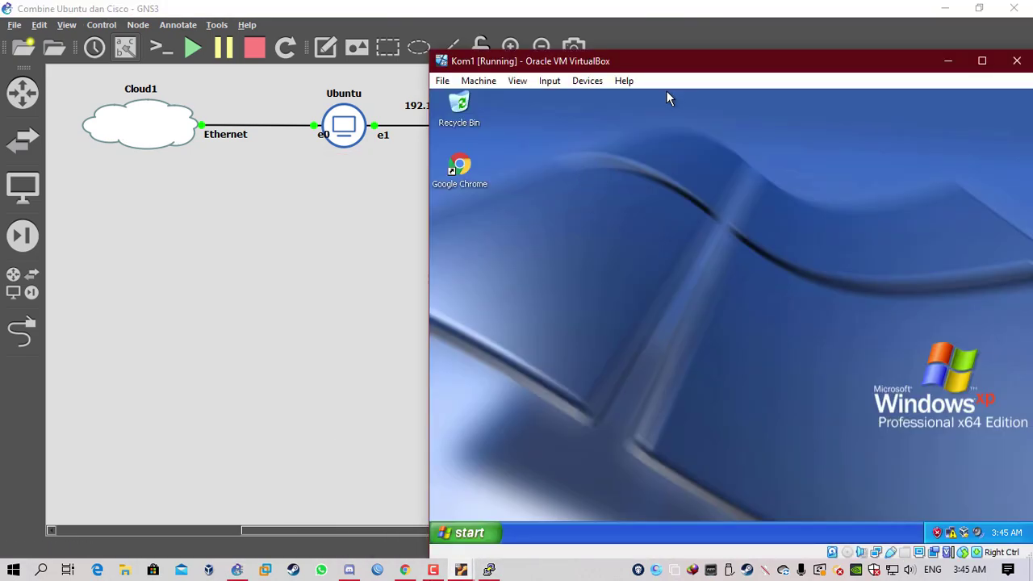
pyautogui.moveTo(687, 65); pyautogui.dragTo(415, 46)
pyautogui.rightClick(370, 121)
pyautogui.click(379, 140)
pyautogui.rightClick(387, 208)
pyautogui.click(418, 233)
pyautogui.rightClick(665, 516)
pyautogui.click(643, 506)
# - Check the Internet Protocol (TCP/IP) properties of Kom1's Local Area Connection, accept them and close the connection status
pyautogui.doubleClick(404, 231)
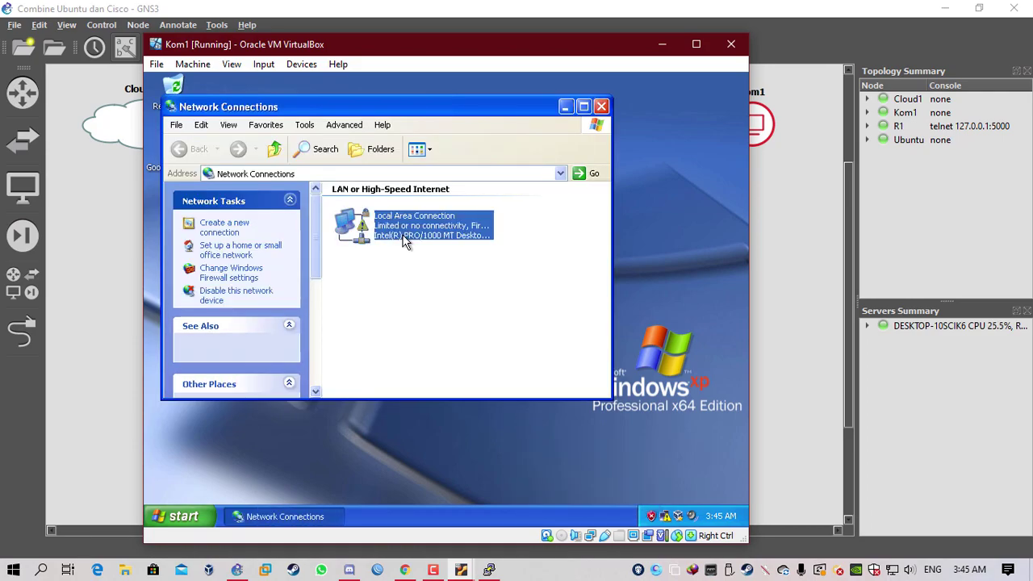
pyautogui.click(354, 418)
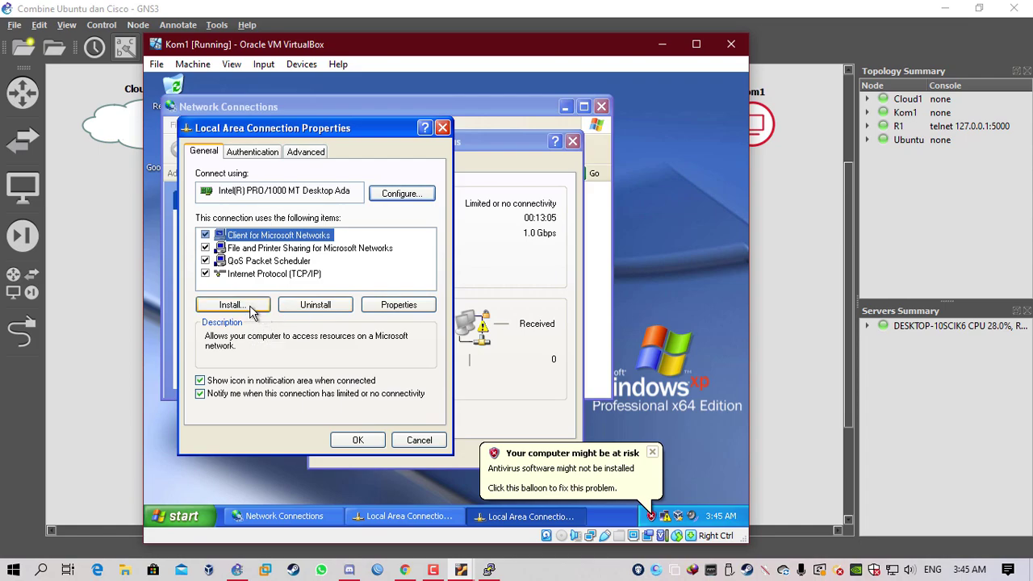
pyautogui.doubleClick(288, 275)
pyautogui.click(408, 486)
pyautogui.click(355, 440)
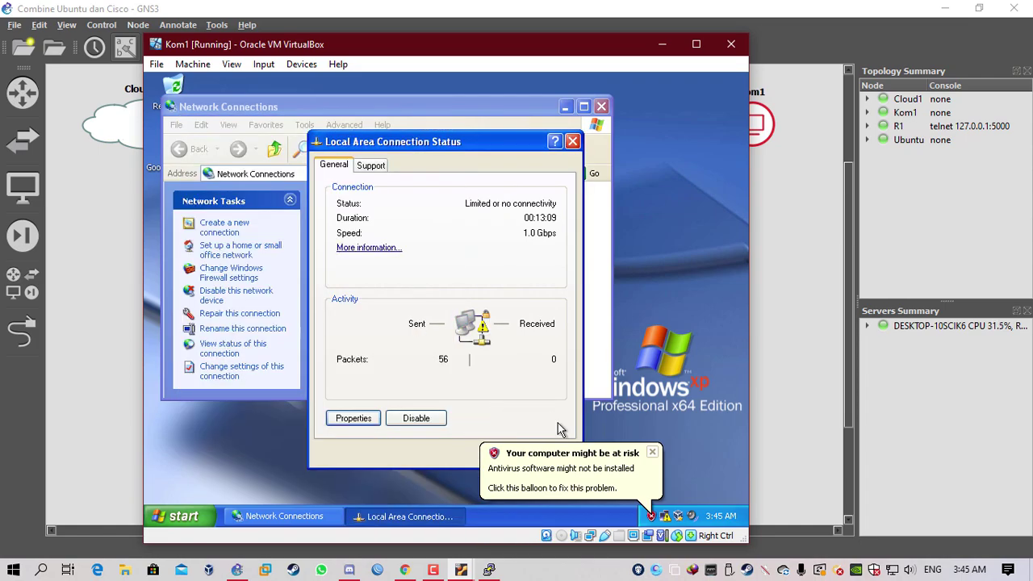
pyautogui.click(651, 452)
pyautogui.click(566, 453)
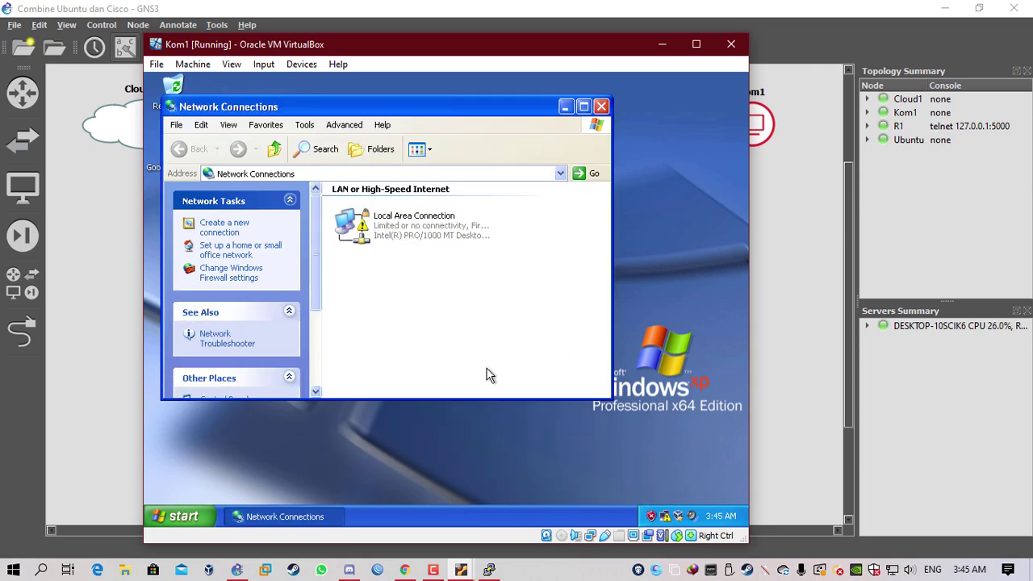
# - Open a command prompt on Kom1 and request a DHCP address with ipconfig /renew
pyautogui.press('super+r')
pyautogui.write('cmd')
pyautogui.press('Return')
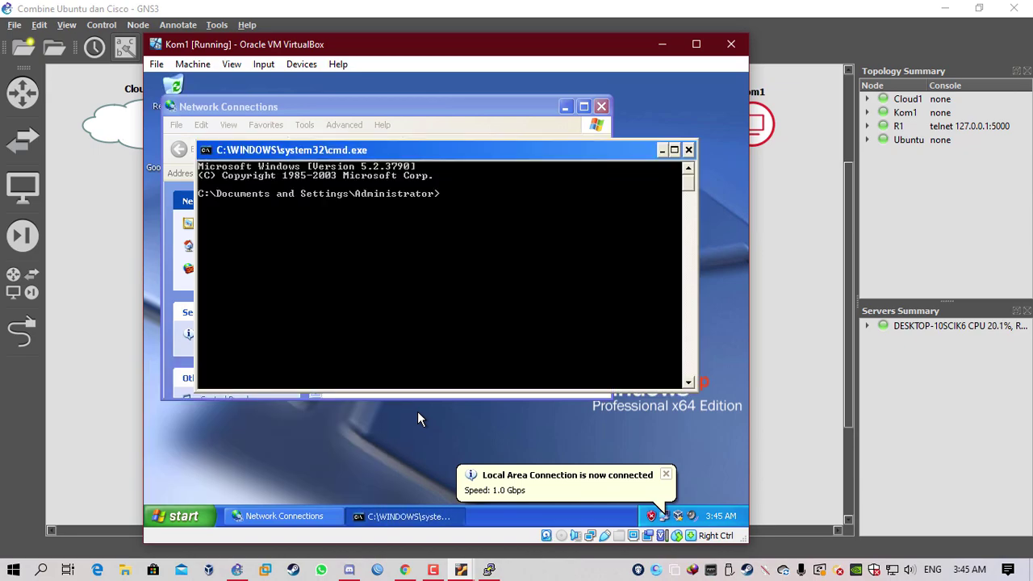
pyautogui.write('ipconfi /renew')
pyautogui.press('Return')
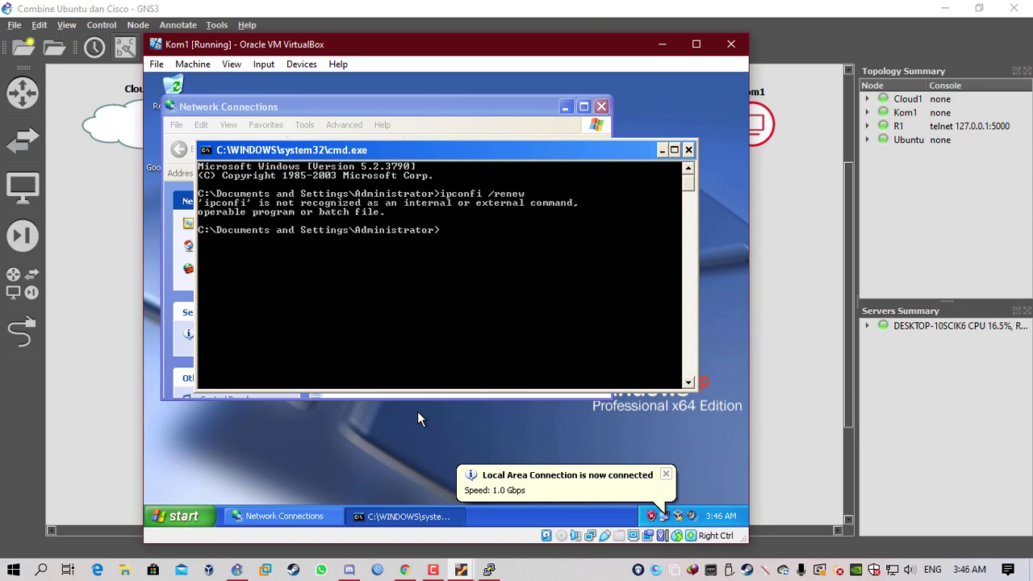
pyautogui.press('Up')
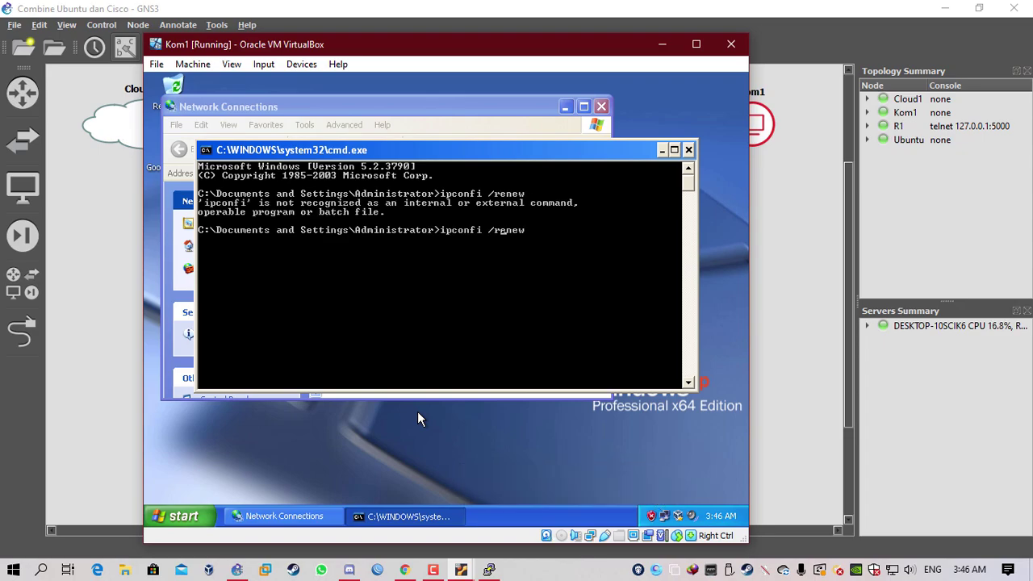
pyautogui.write('g')
pyautogui.press('Return')
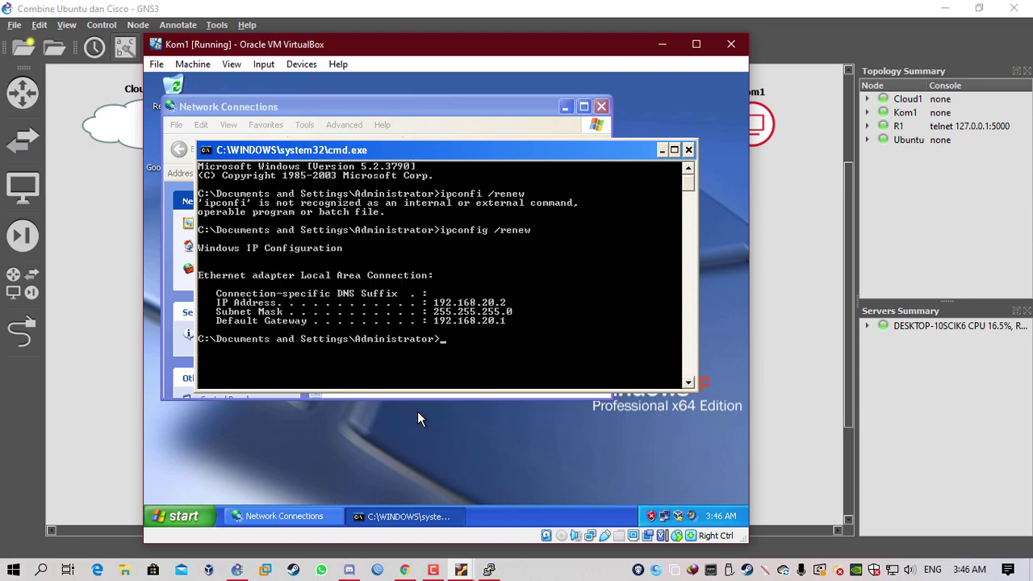
# - Ping google.com from Kom1 and make the command prompt window taller
pyautogui.write('ping google.com')
pyautogui.press('Return')
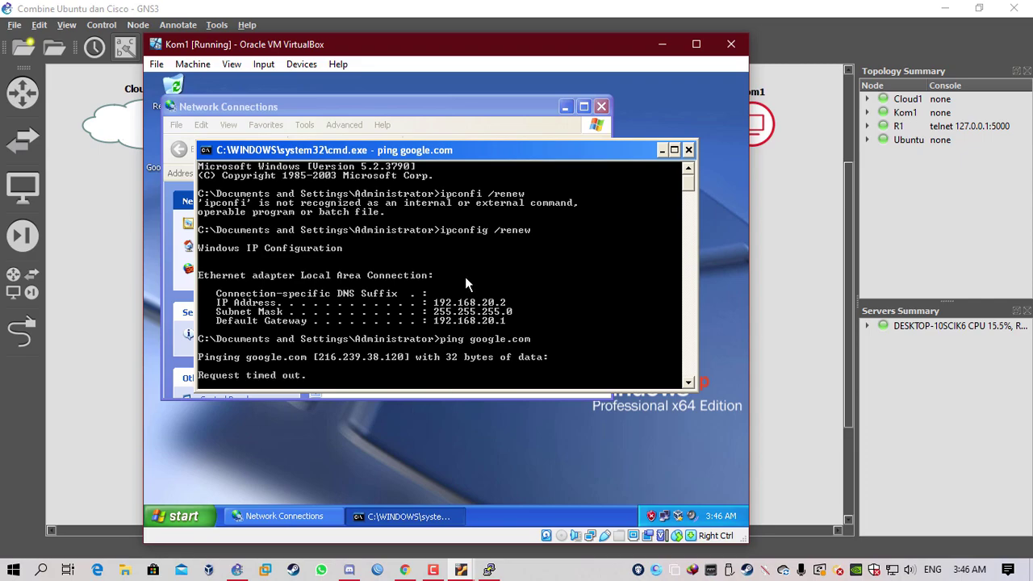
pyautogui.moveTo(699, 392); pyautogui.dragTo(685, 431)
# - Ping 8.8.8.8 from Kom1 twice to test its internet access
pyautogui.press('Up')
pyautogui.press('BackSpace')
pyautogui.press('BackSpace')
pyautogui.press('BackSpace')
pyautogui.press('BackSpace')
pyautogui.press('BackSpace')
pyautogui.press('BackSpace')
pyautogui.press('BackSpace')
pyautogui.press('BackSpace')
pyautogui.press('BackSpace')
pyautogui.press('BackSpace')
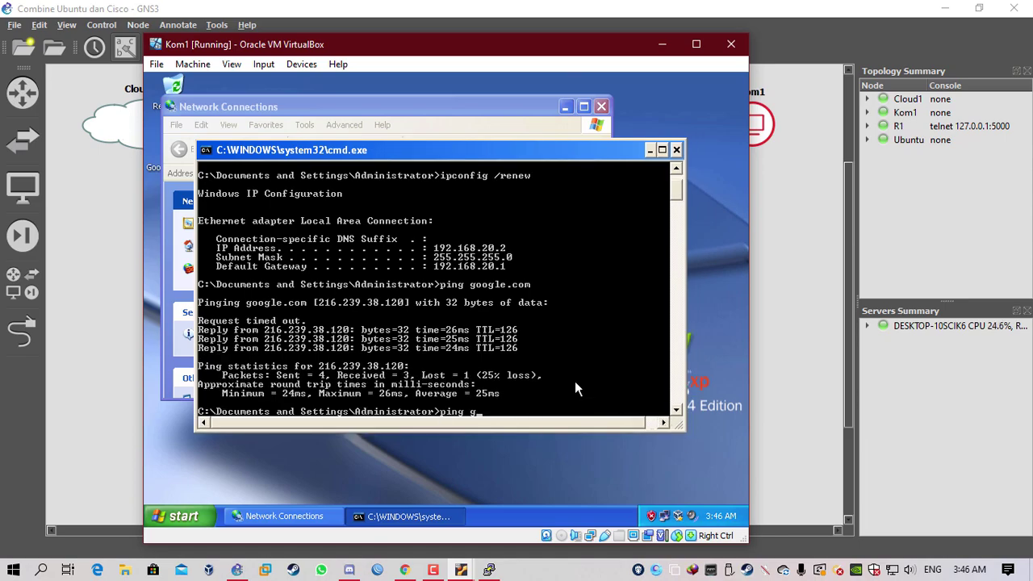
pyautogui.write('8.8.8.8')
pyautogui.press('Return')
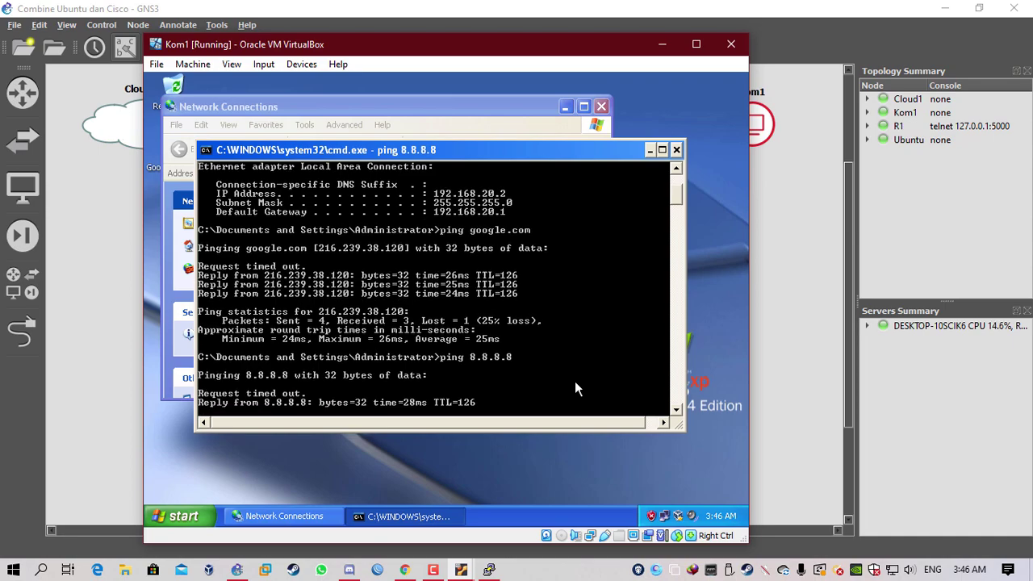
pyautogui.press('Up')
pyautogui.press('Return')
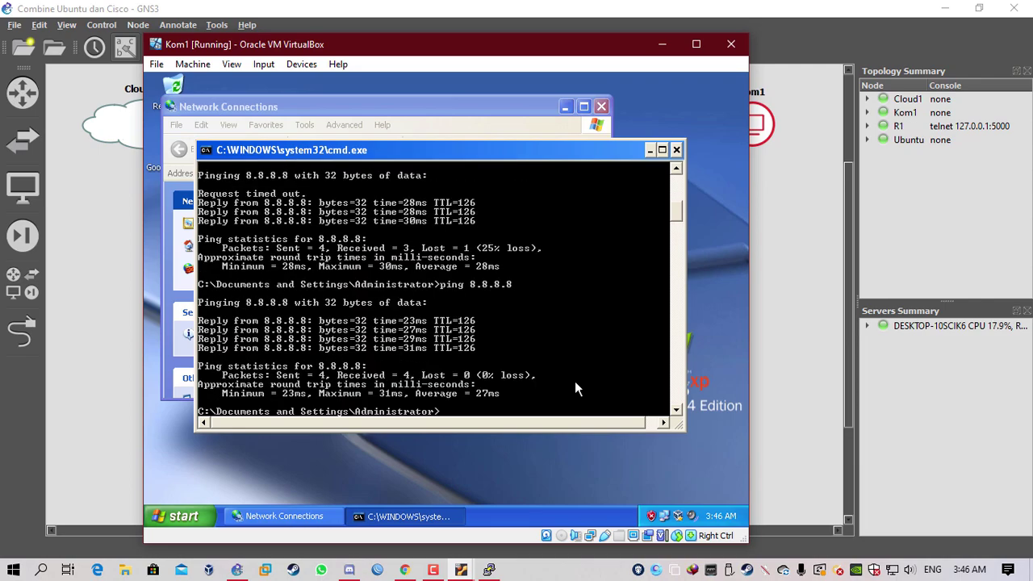
# - Return to the GNS3 topology and bring up the R1 console without covering the node links
pyautogui.click(97, 227)
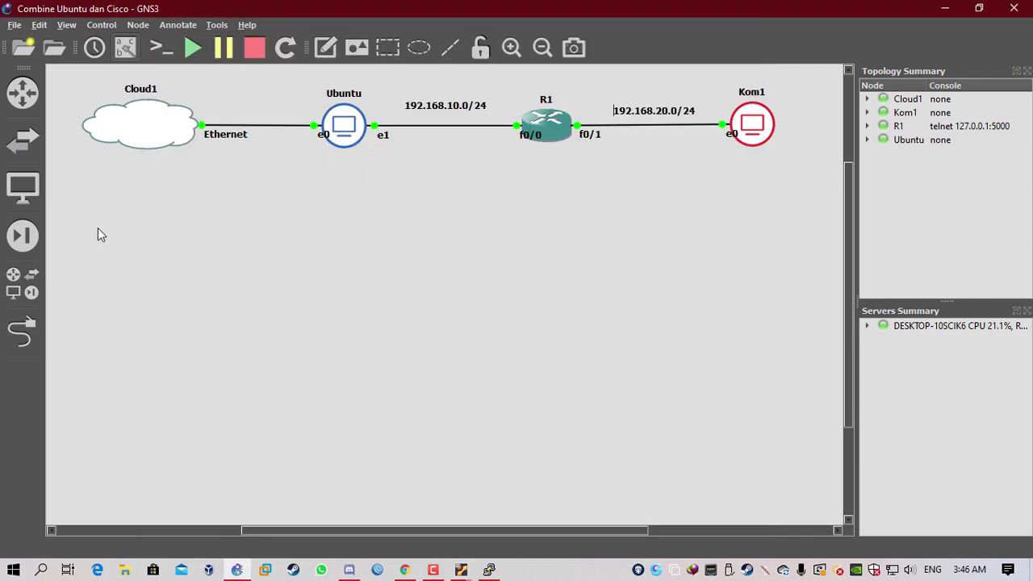
pyautogui.click(489, 570)
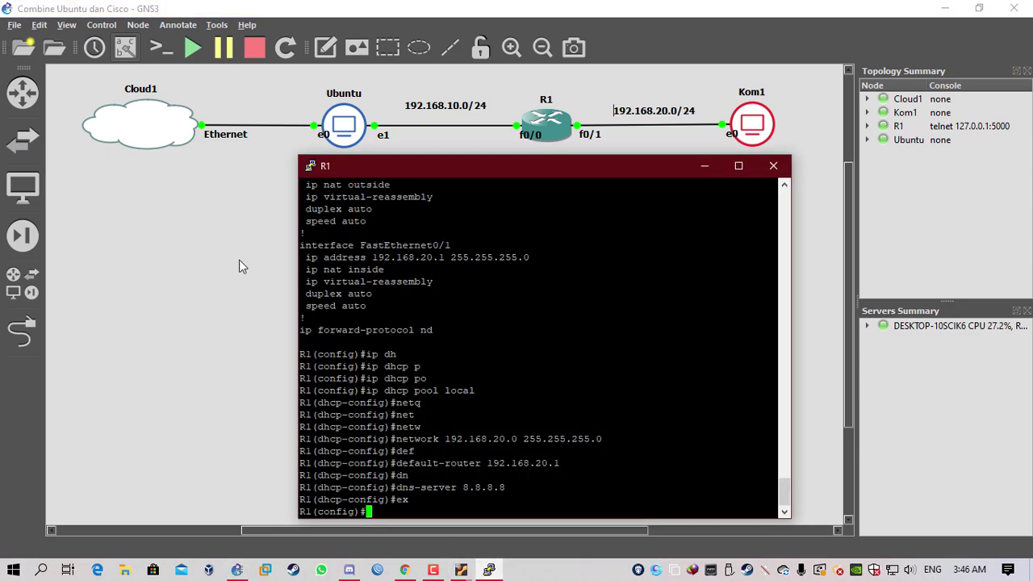
pyautogui.click(704, 165)
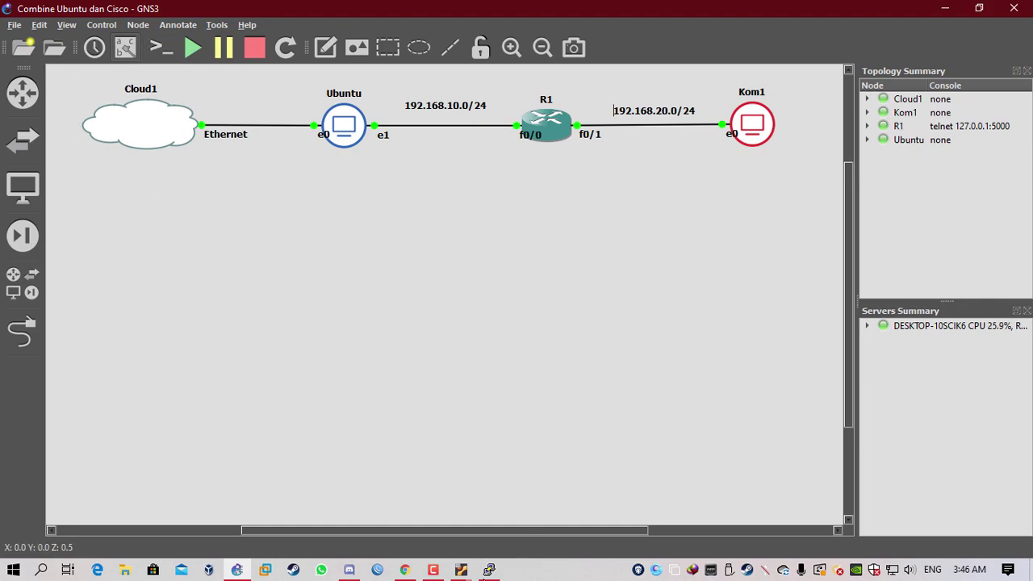
pyautogui.click(489, 570)
pyautogui.moveTo(475, 162); pyautogui.dragTo(649, 175)
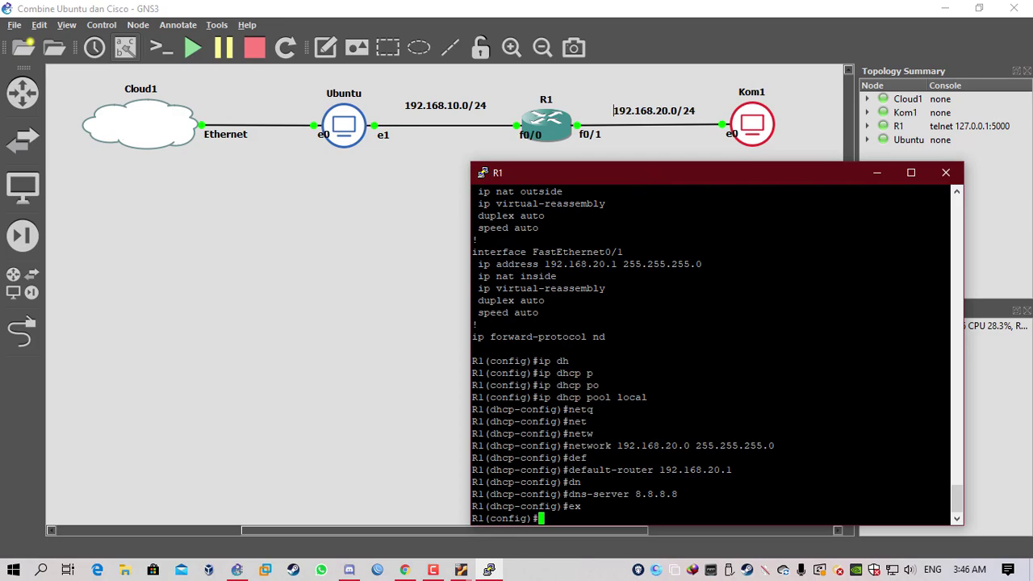
# - Look at the Ubuntu and Kom1 virtual machine windows in turn, minimizing each one
pyautogui.moveTo(484, 571)
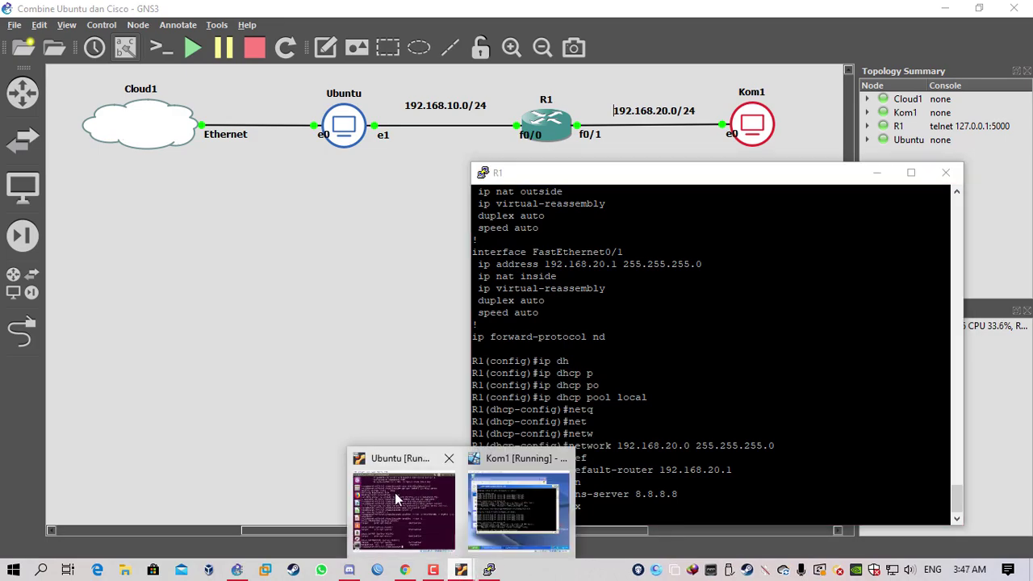
pyautogui.click(404, 509)
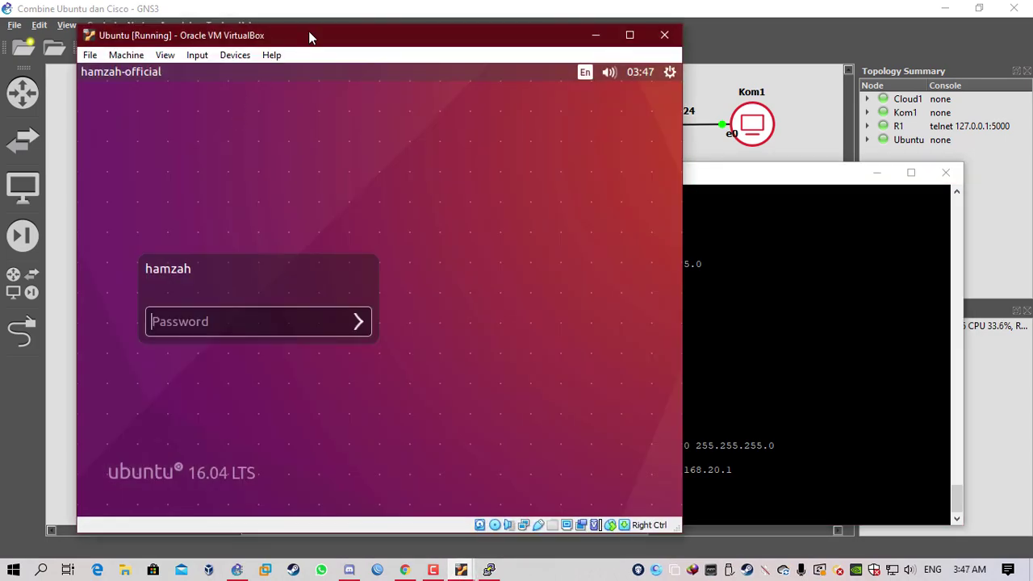
pyautogui.click(595, 35)
pyautogui.moveTo(484, 571)
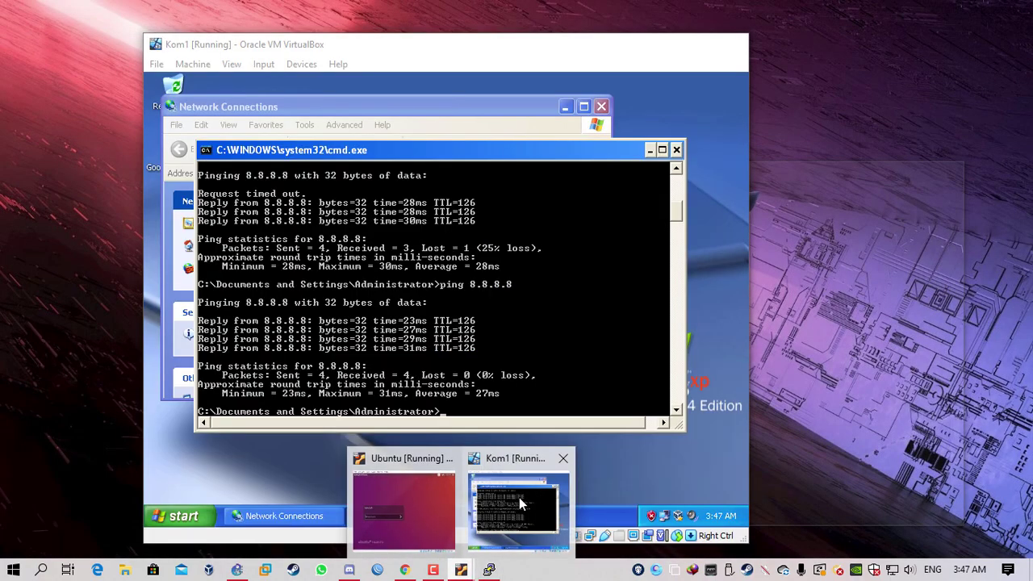
pyautogui.click(519, 497)
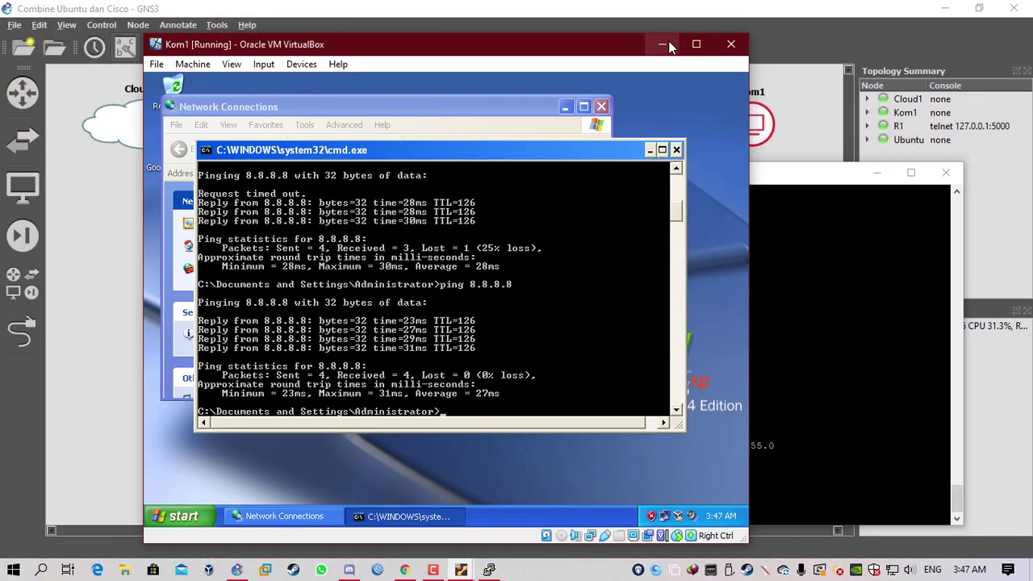
pyautogui.click(663, 44)
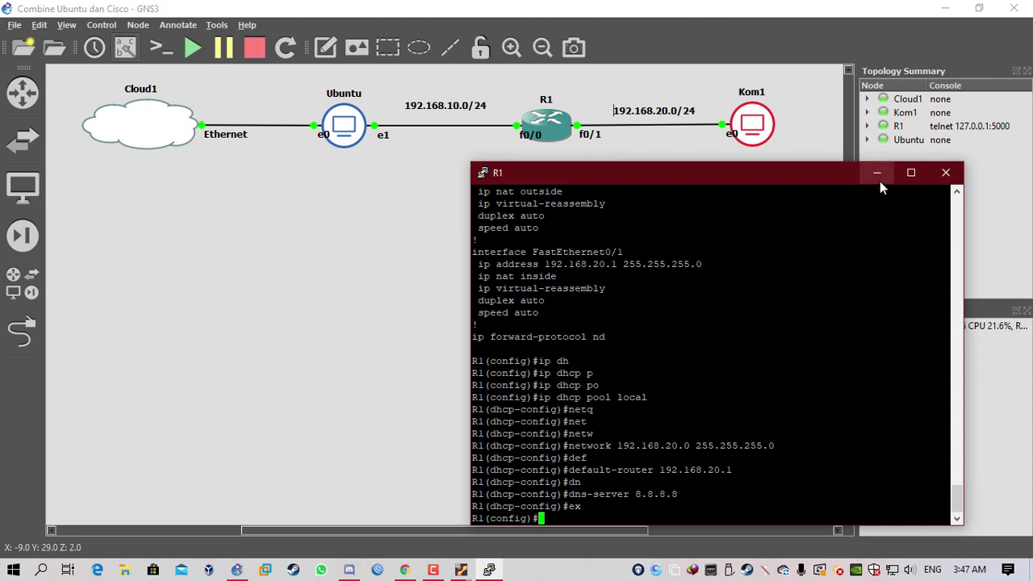
# - Show the Kom1 virtual machine again and place the R1 console beside its ping results
pyautogui.moveTo(819, 180); pyautogui.dragTo(849, 195)
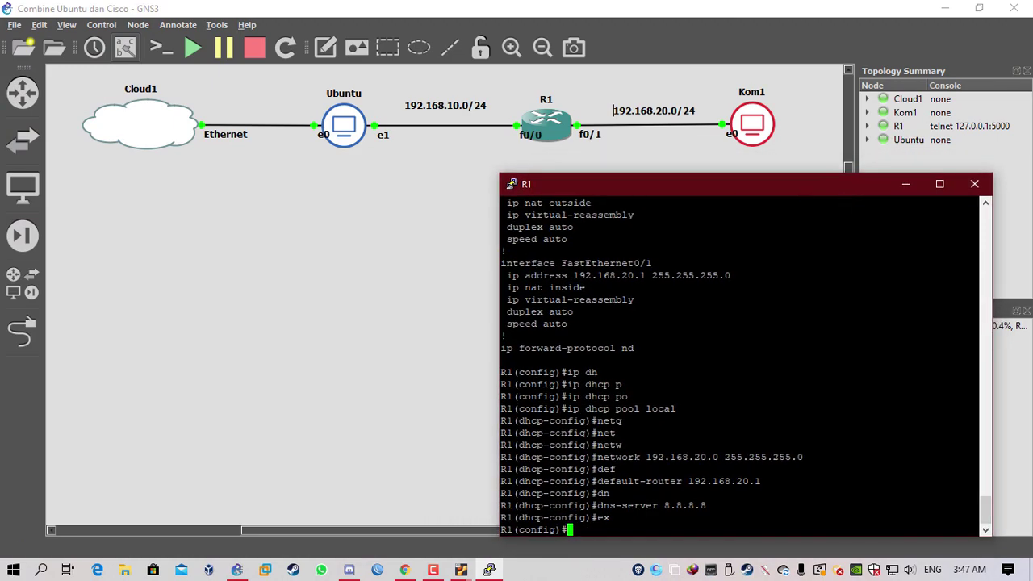
pyautogui.moveTo(487, 571)
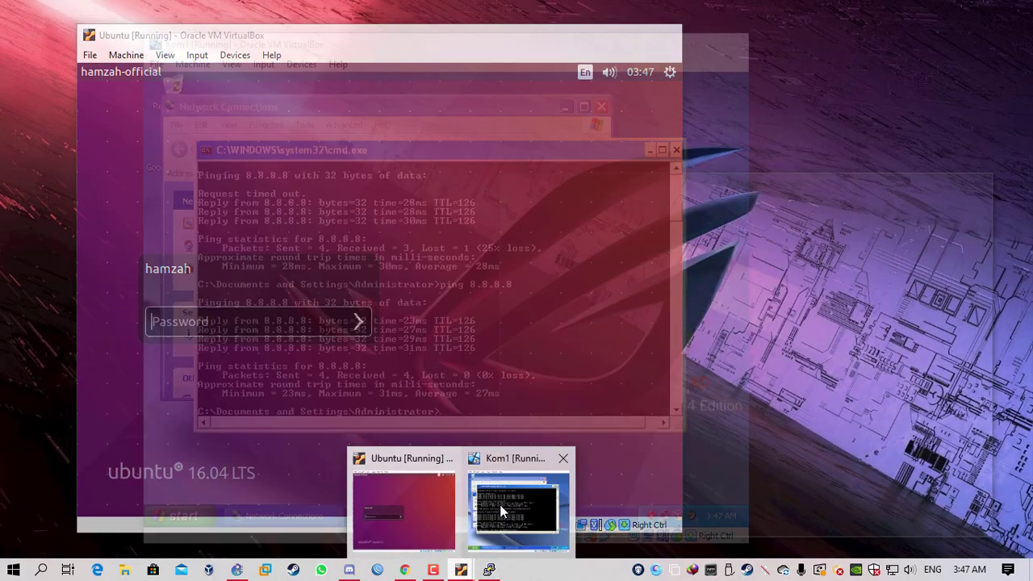
pyautogui.click(499, 484)
pyautogui.click(489, 570)
pyautogui.moveTo(837, 187); pyautogui.dragTo(859, 176)
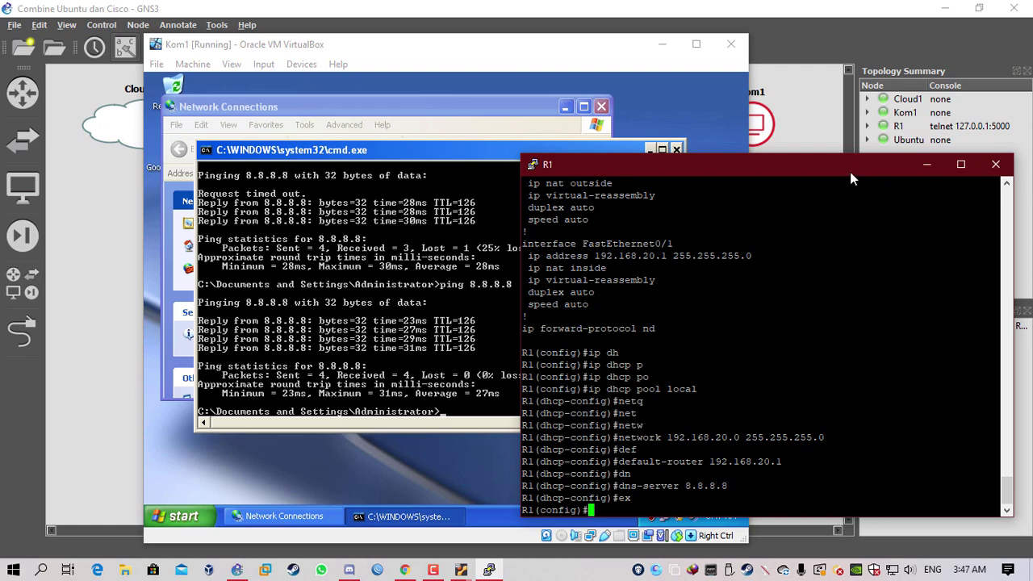
pyautogui.moveTo(849, 170)
pyautogui.mouseDown()
pyautogui.moveTo(838, 171)
pyautogui.moveTo(855, 178)
pyautogui.mouseUp()
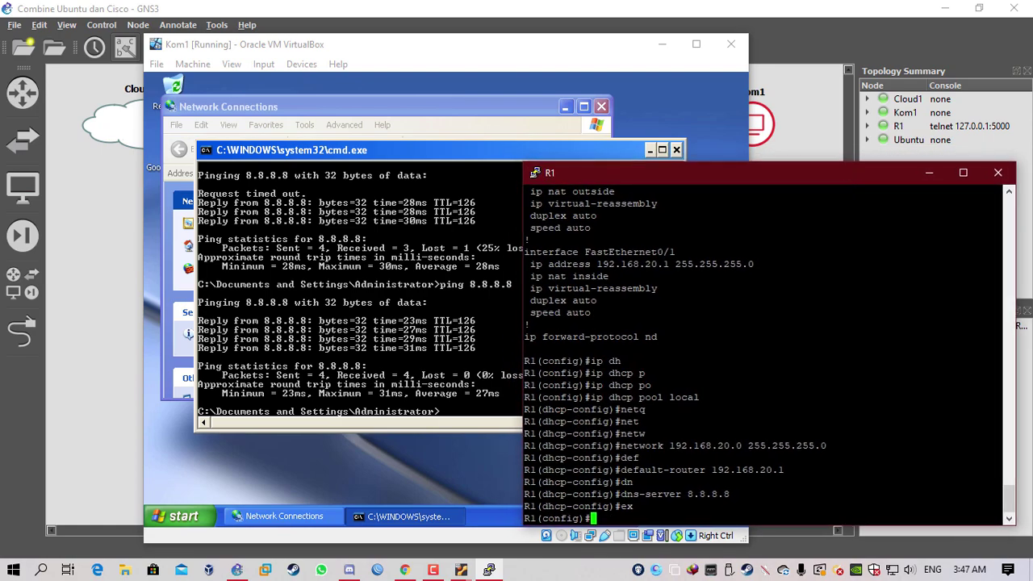